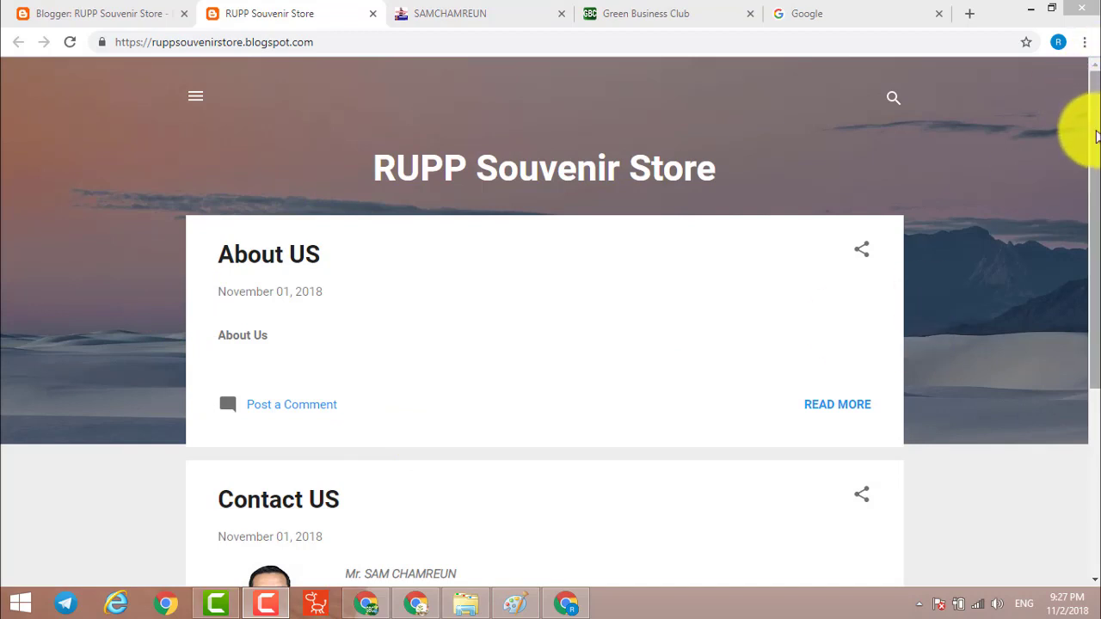
Switch to the SAMCHAMREUN tab and browse each top menu dropdown of the Business Ideas site.
drag(1096, 136, 1093, 77)
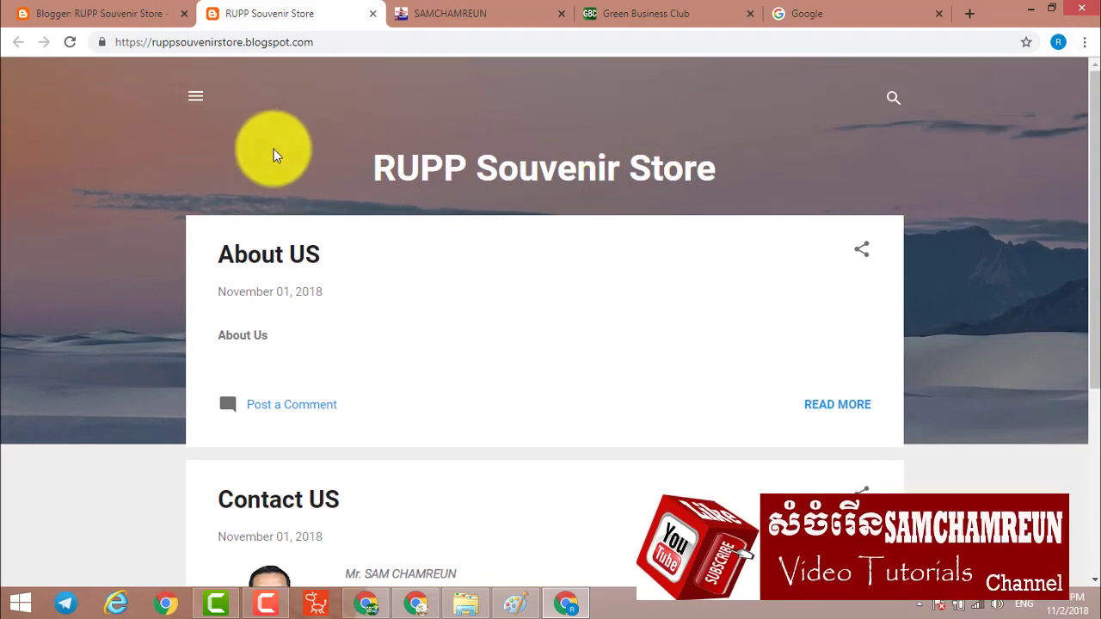
click(445, 18)
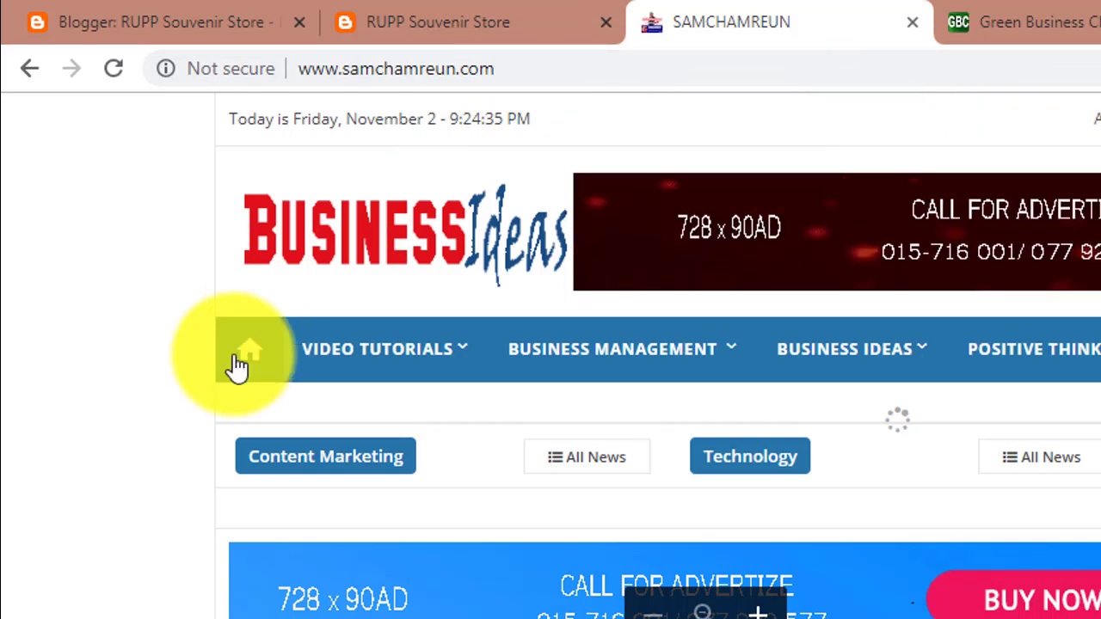
mouse_move(383, 362)
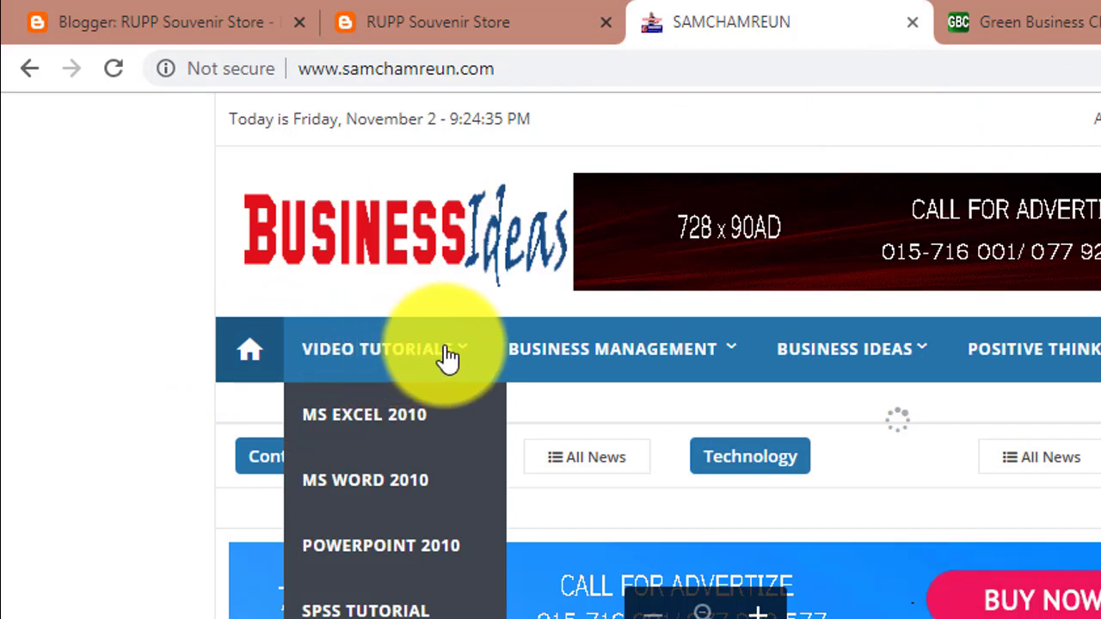
mouse_move(611, 366)
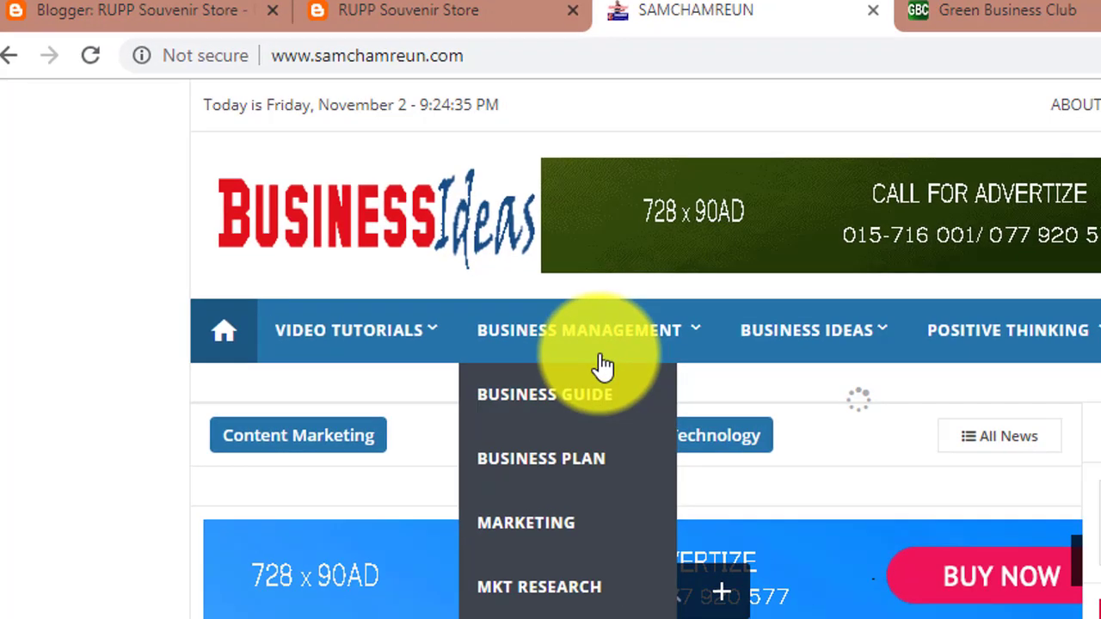
mouse_move(815, 349)
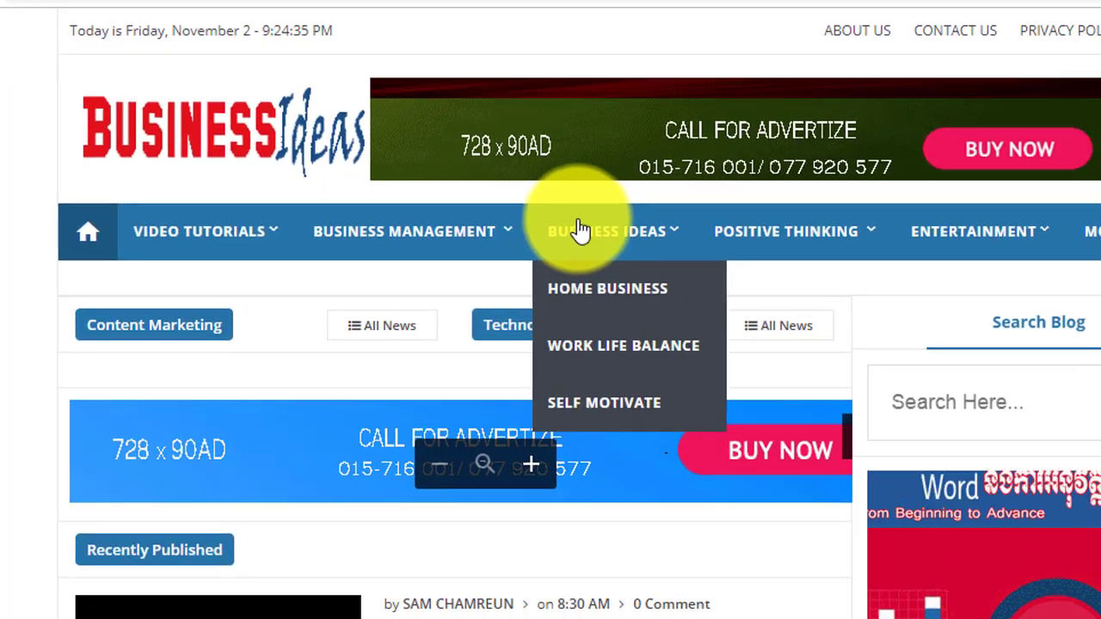
mouse_move(722, 225)
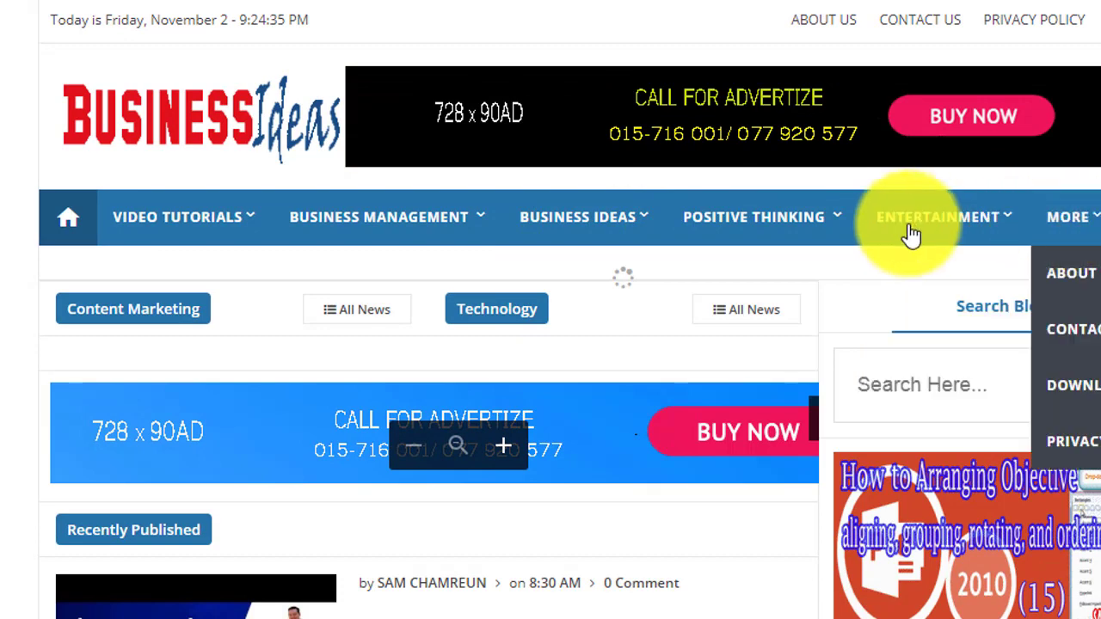
mouse_move(140, 216)
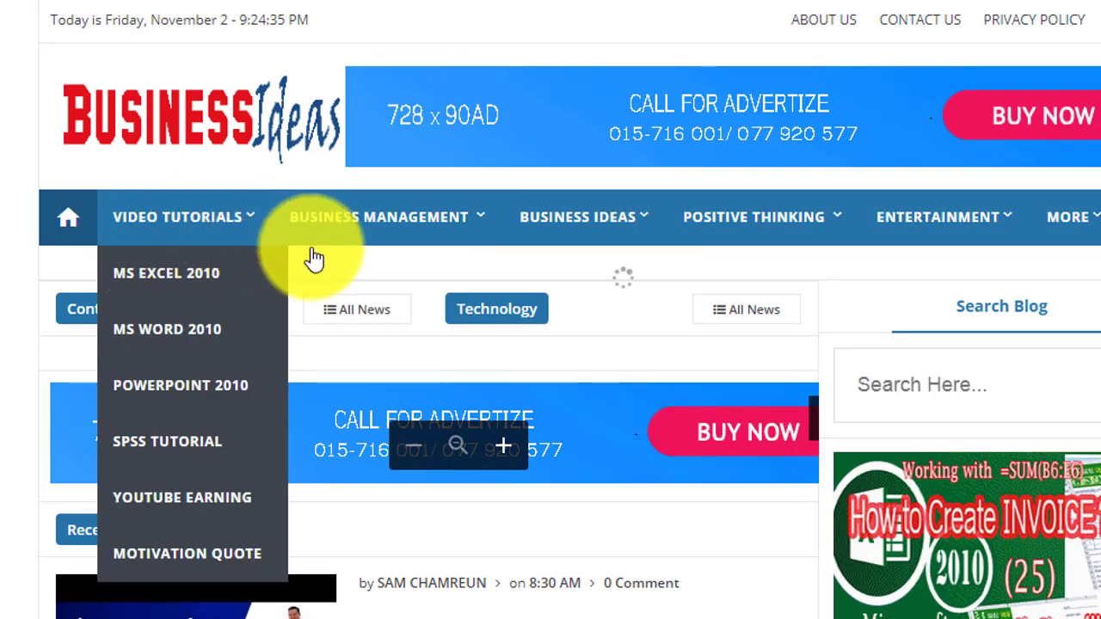
mouse_move(873, 211)
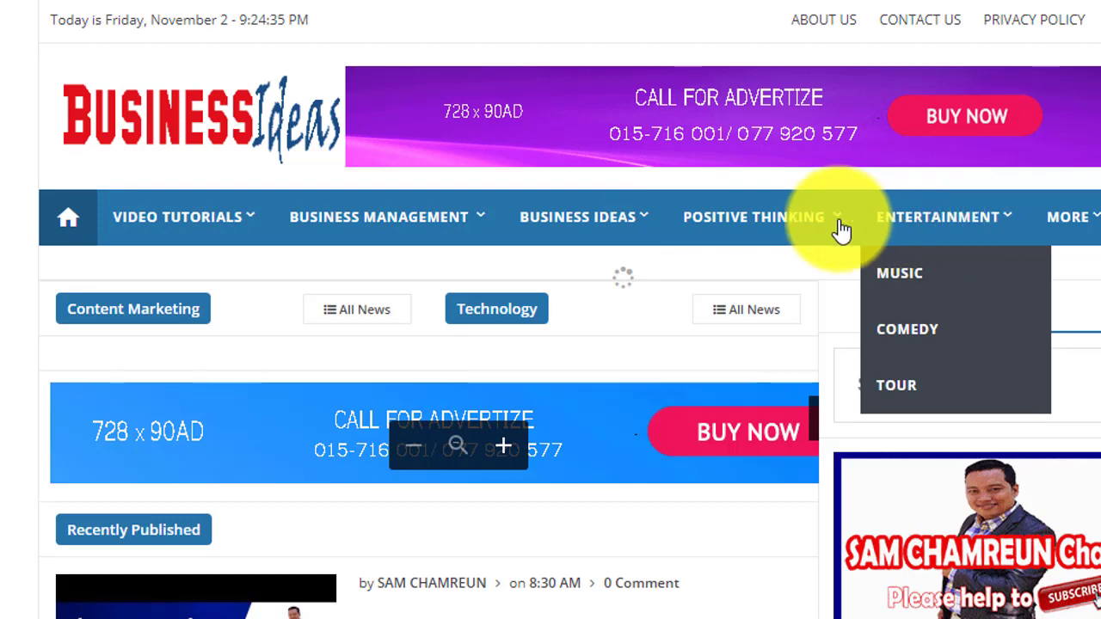
mouse_move(483, 243)
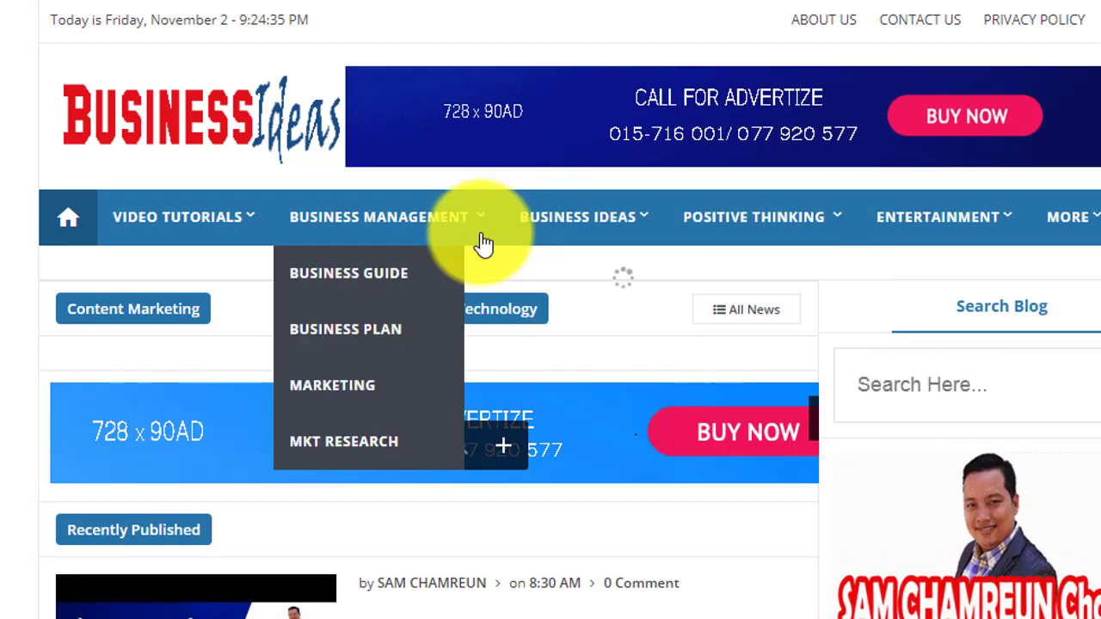
mouse_move(221, 215)
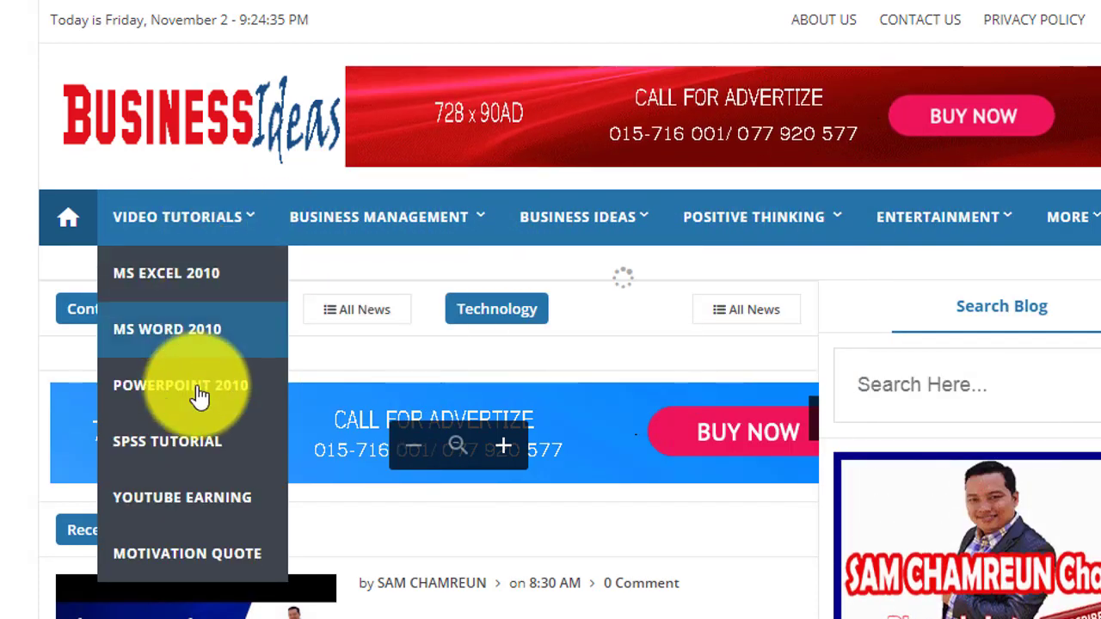
mouse_move(612, 230)
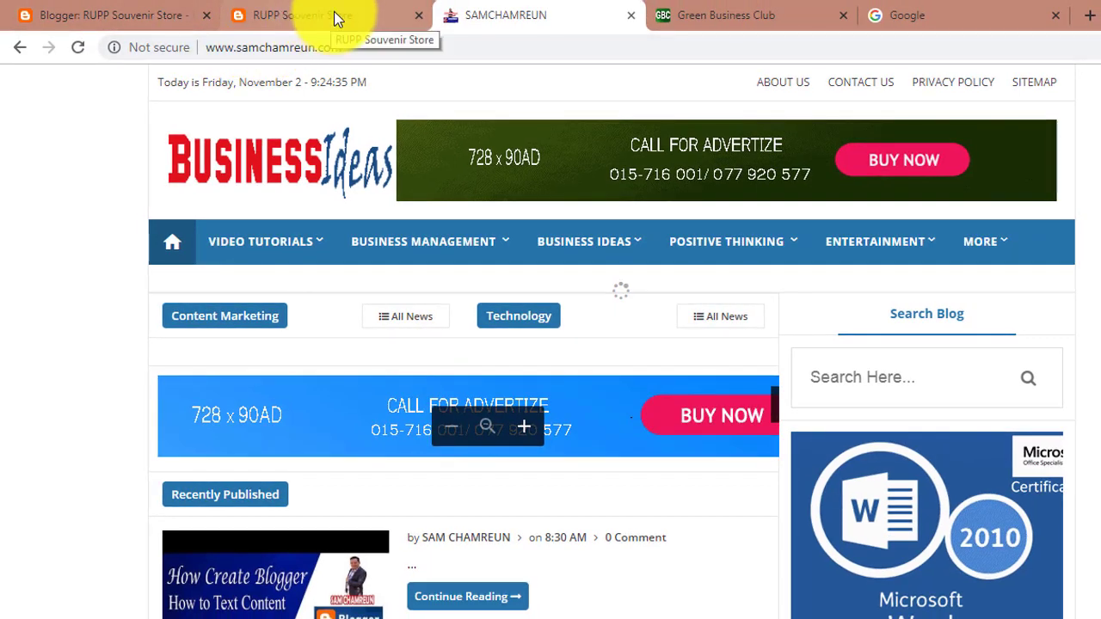
Cycle through the blog, Business Ideas and Green Business Club tabs, then go back to Blogger's All posts list.
click(337, 14)
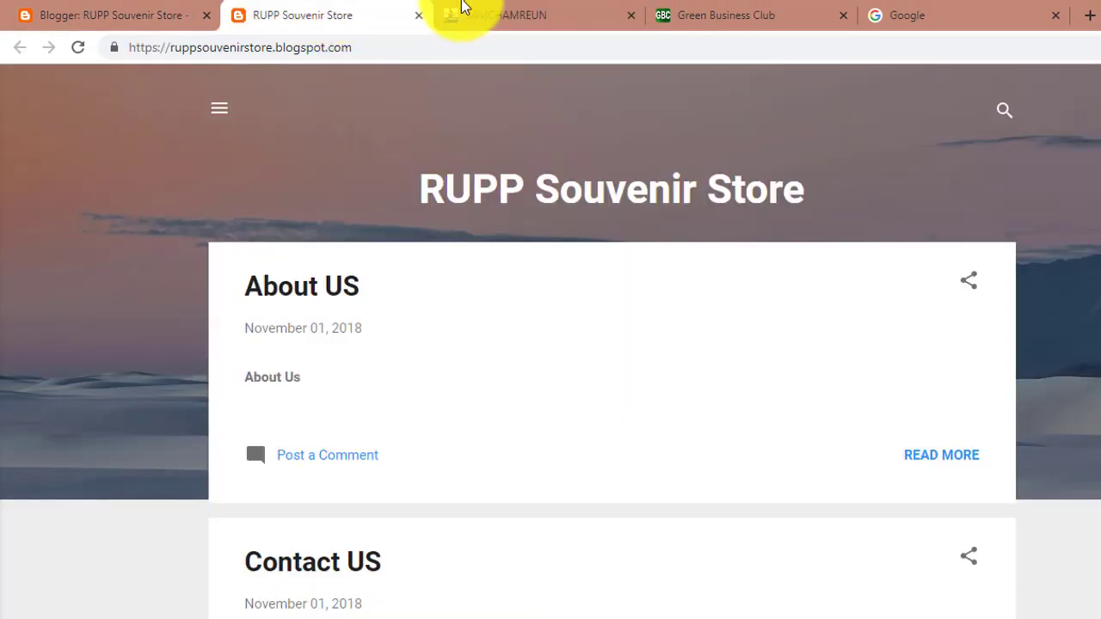
click(524, 20)
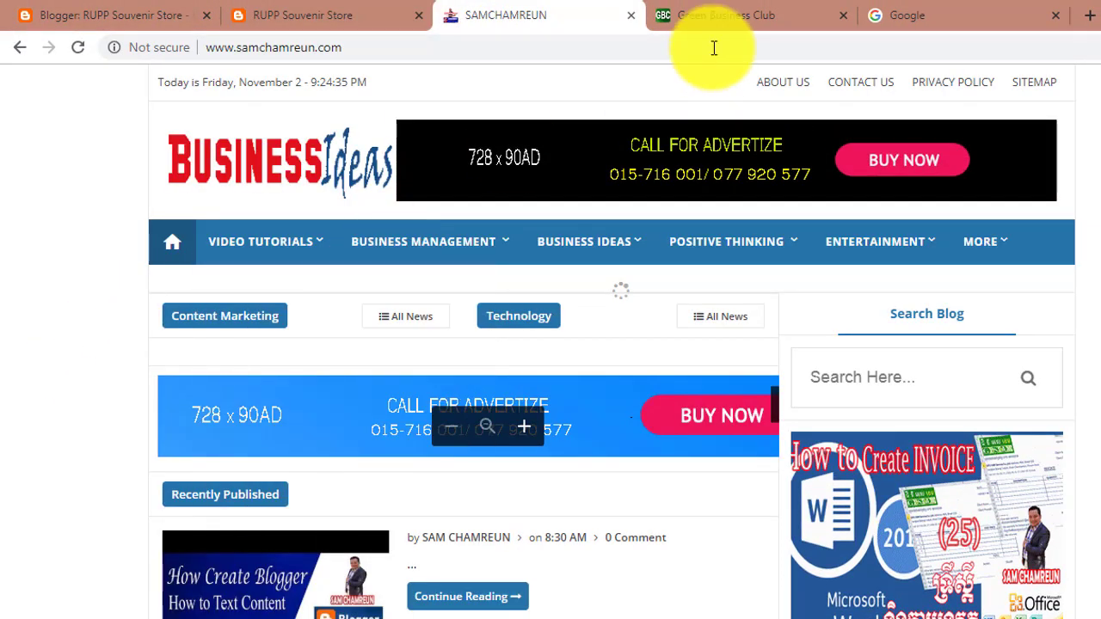
click(742, 20)
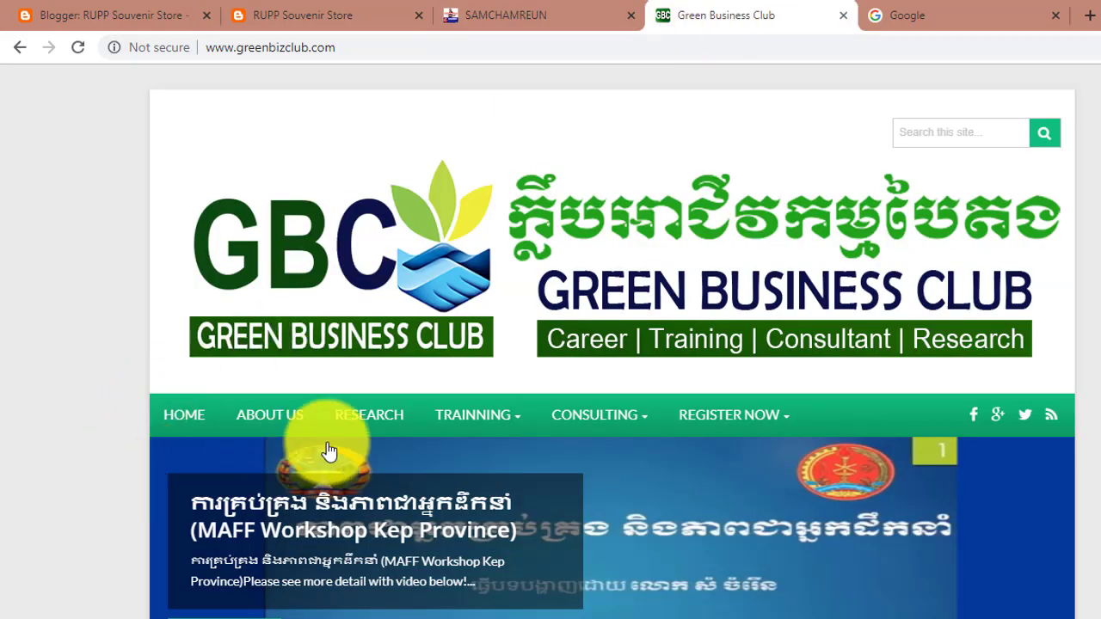
mouse_move(502, 403)
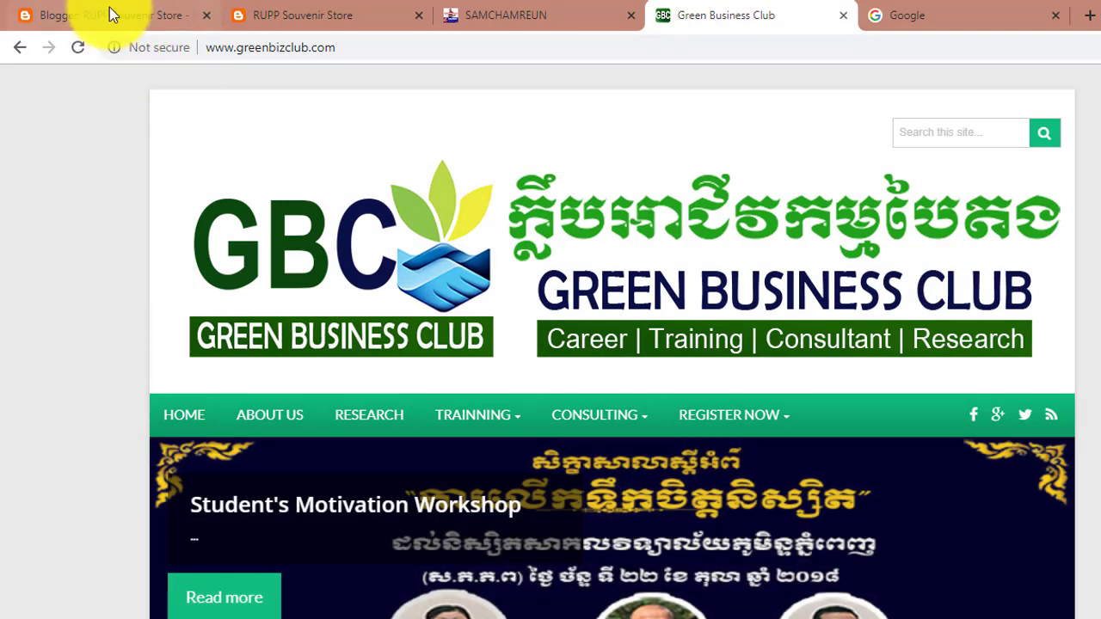
click(163, 21)
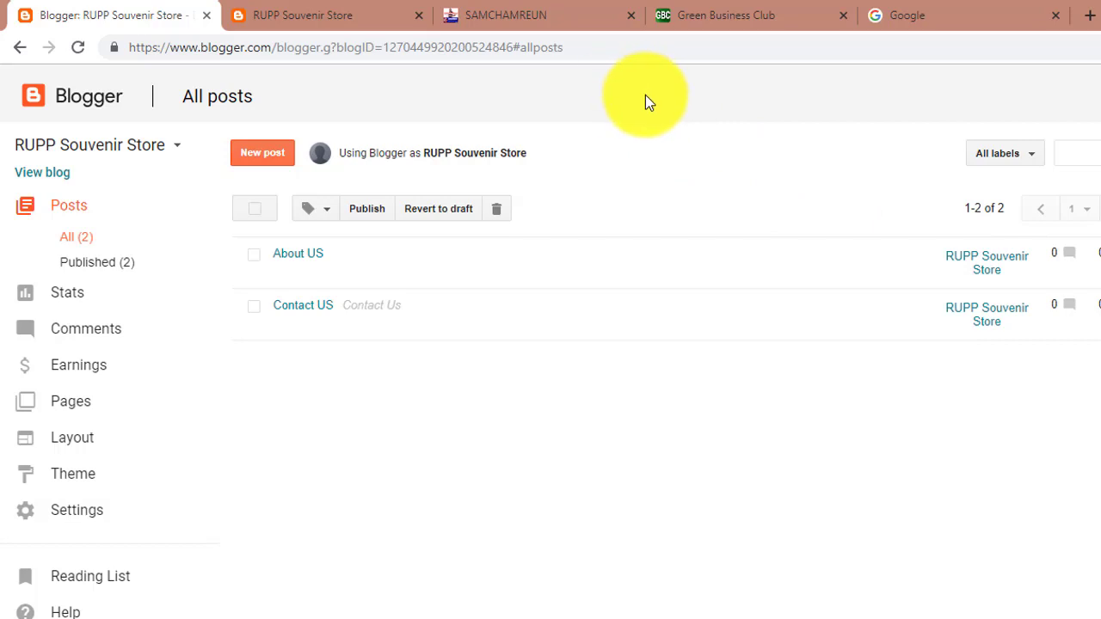
Open the blog's Theme settings, glance at the live RUPP Souvenir Store blog, then come back to Theme.
click(73, 480)
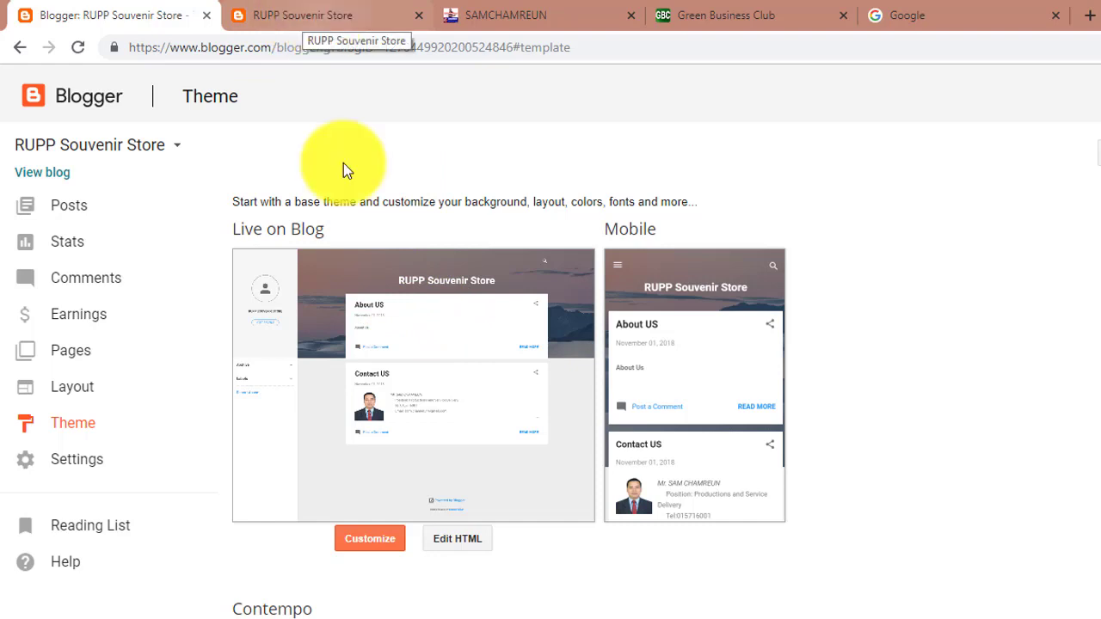
click(342, 19)
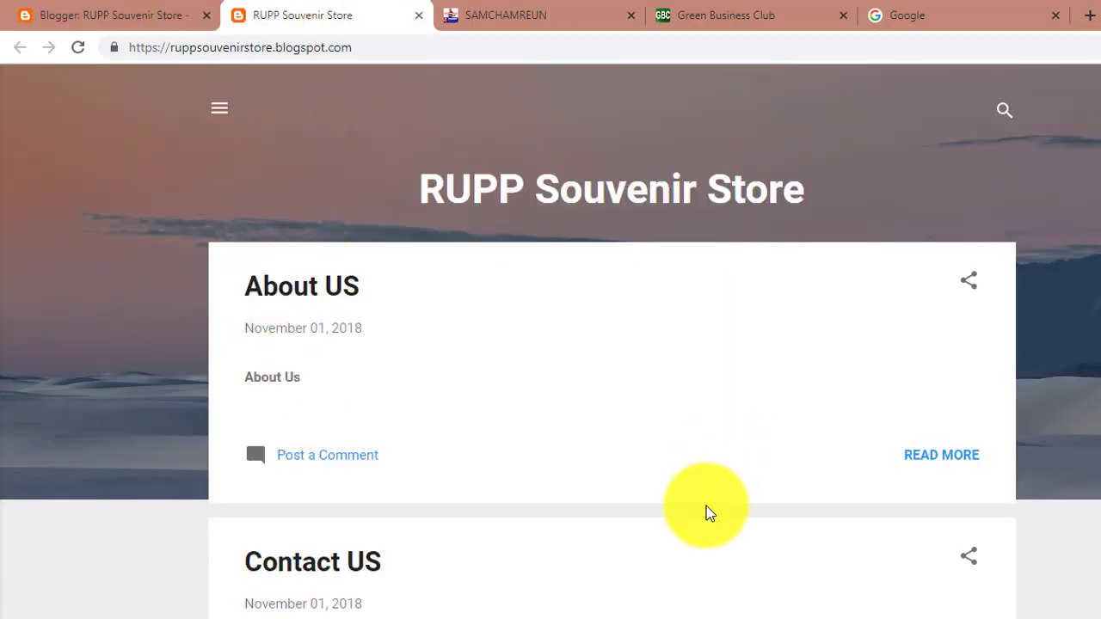
click(114, 16)
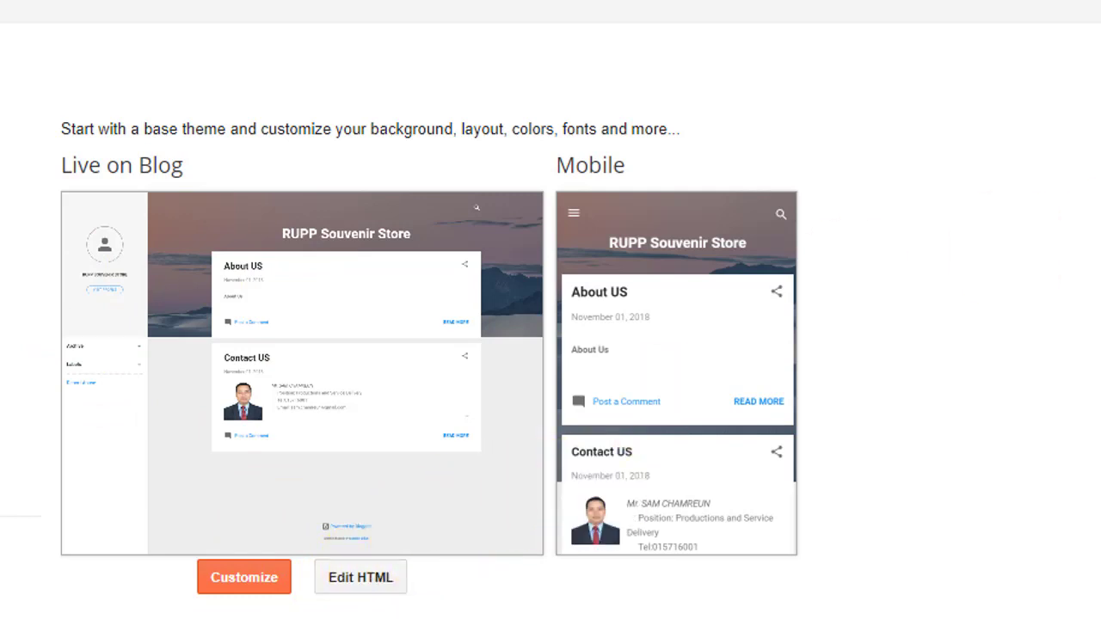
Scroll down the theme gallery and preview the blog in the blue-grey Emporio variant.
scroll(856, 231, down, 3)
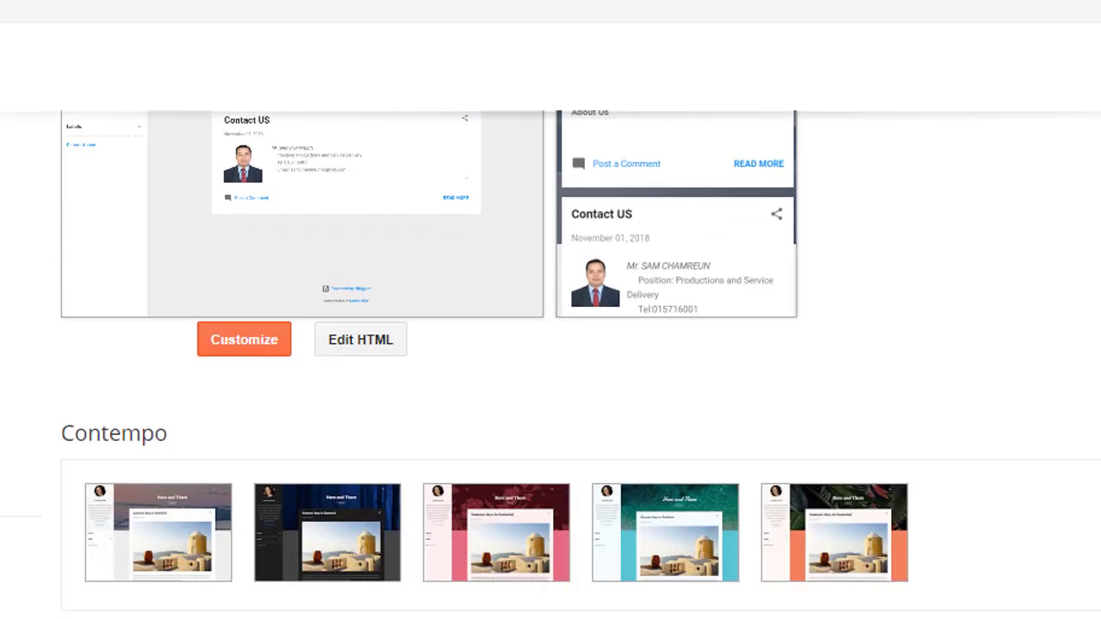
scroll(856, 231, down, 3)
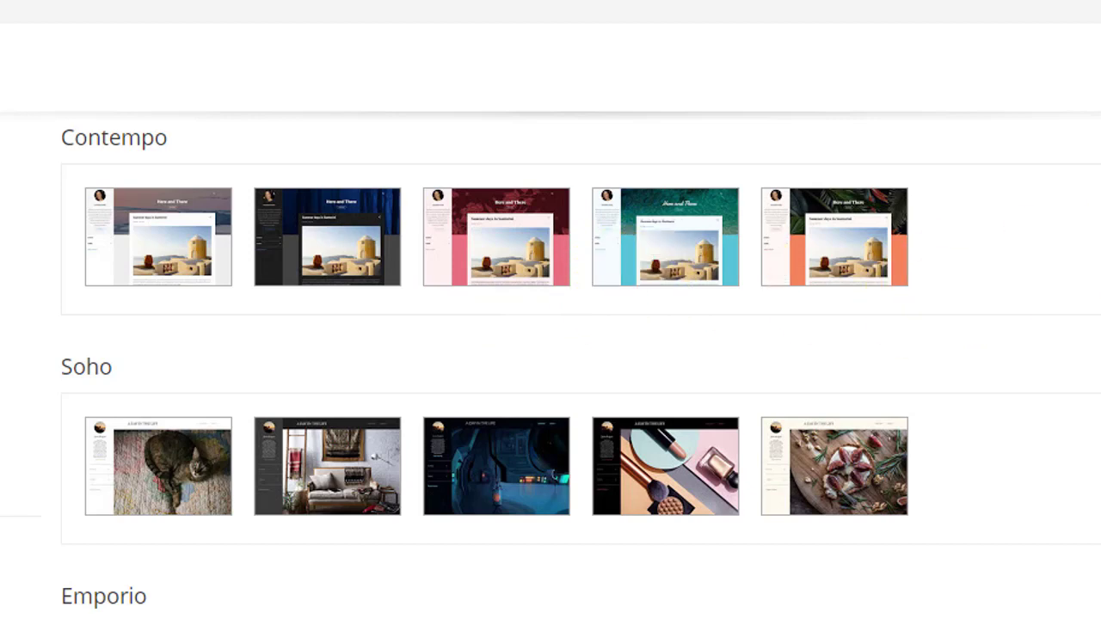
scroll(580, 365, down, 5)
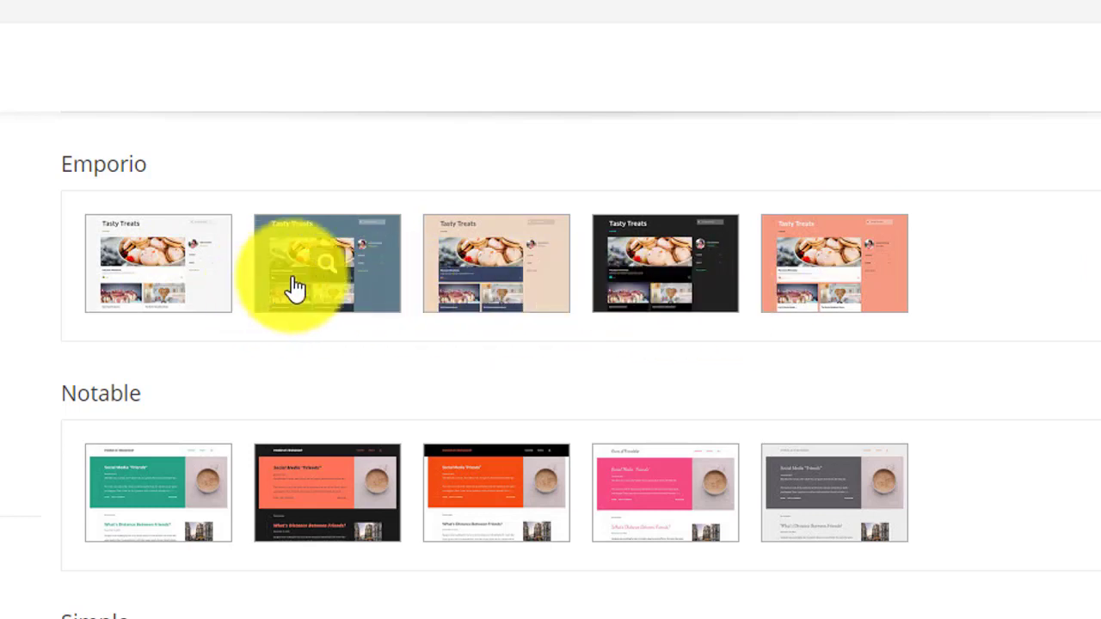
click(327, 292)
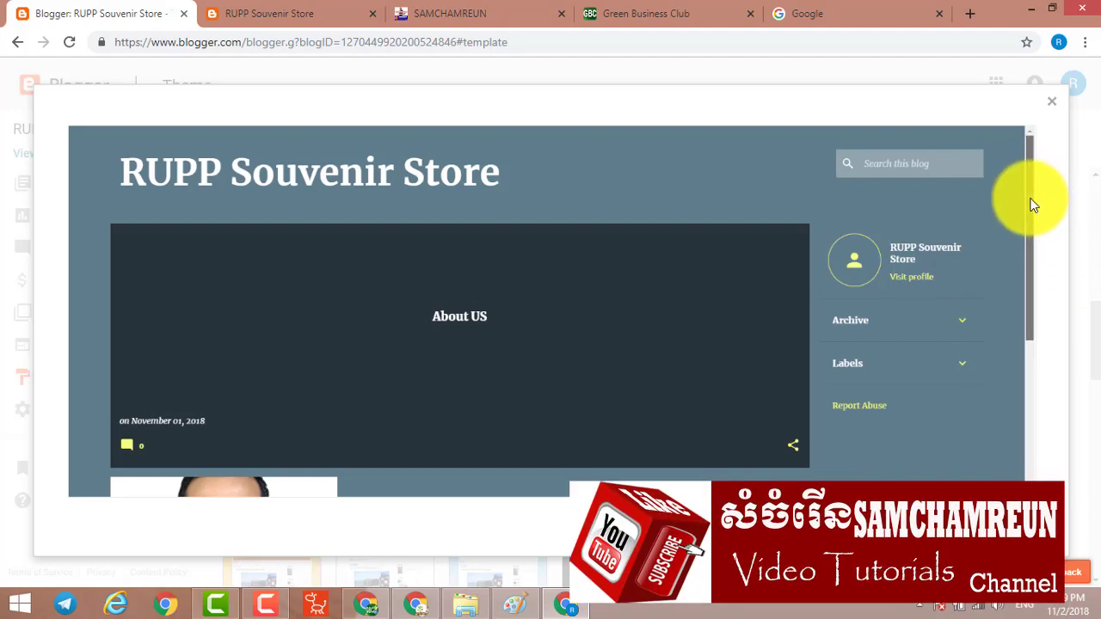
Close the Emporio preview and move down to the Dynamic Views themes.
drag(1033, 204, 1049, 136)
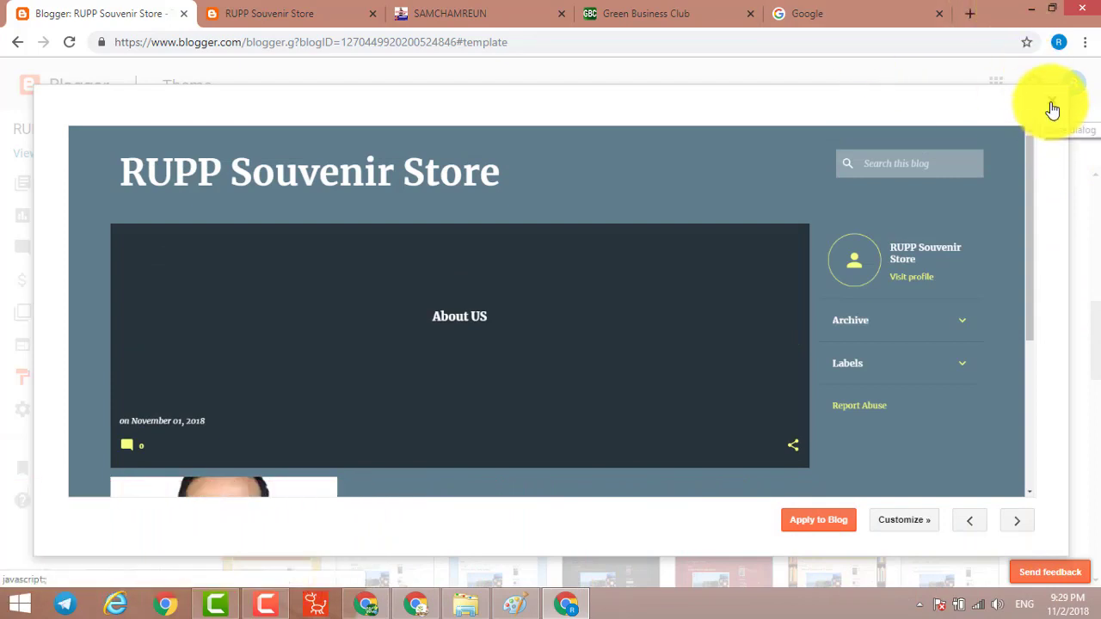
click(1051, 109)
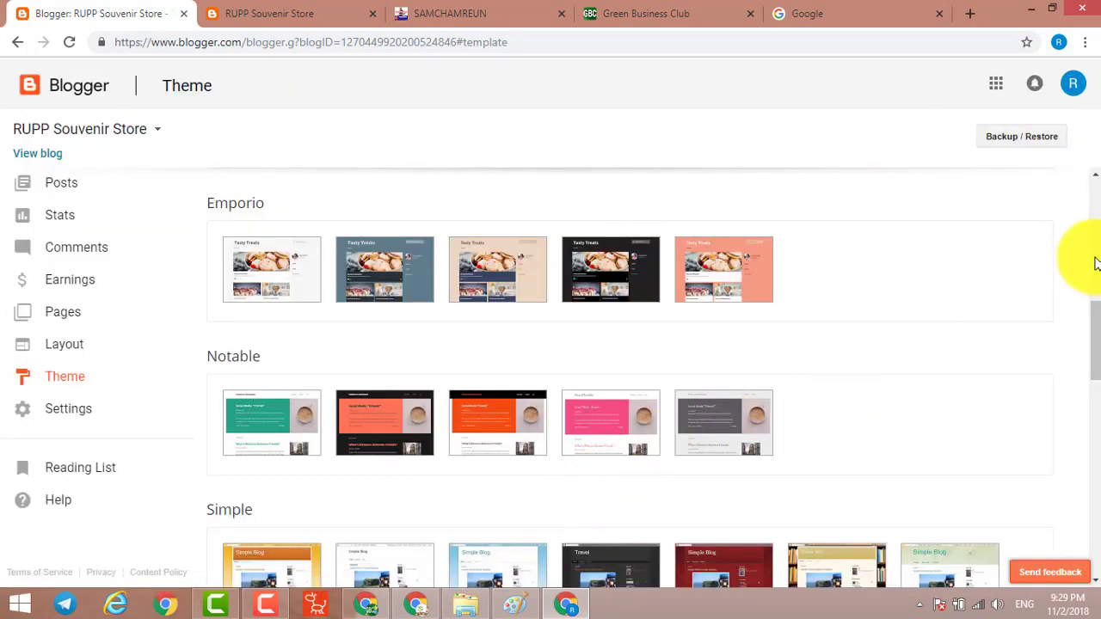
drag(1096, 344, 1097, 406)
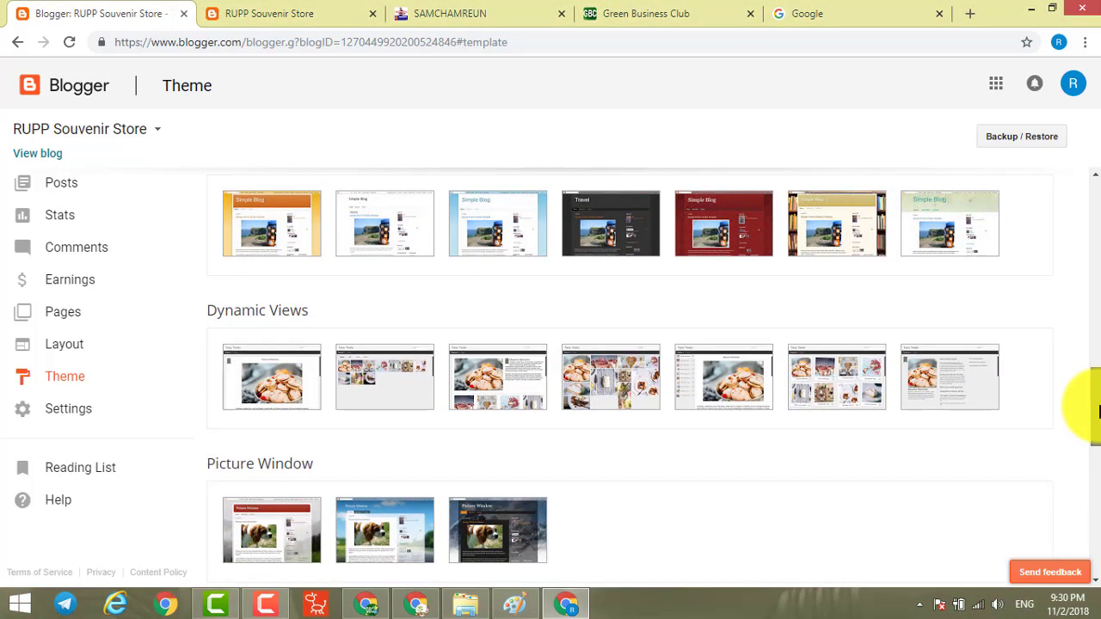
drag(1098, 412, 1098, 418)
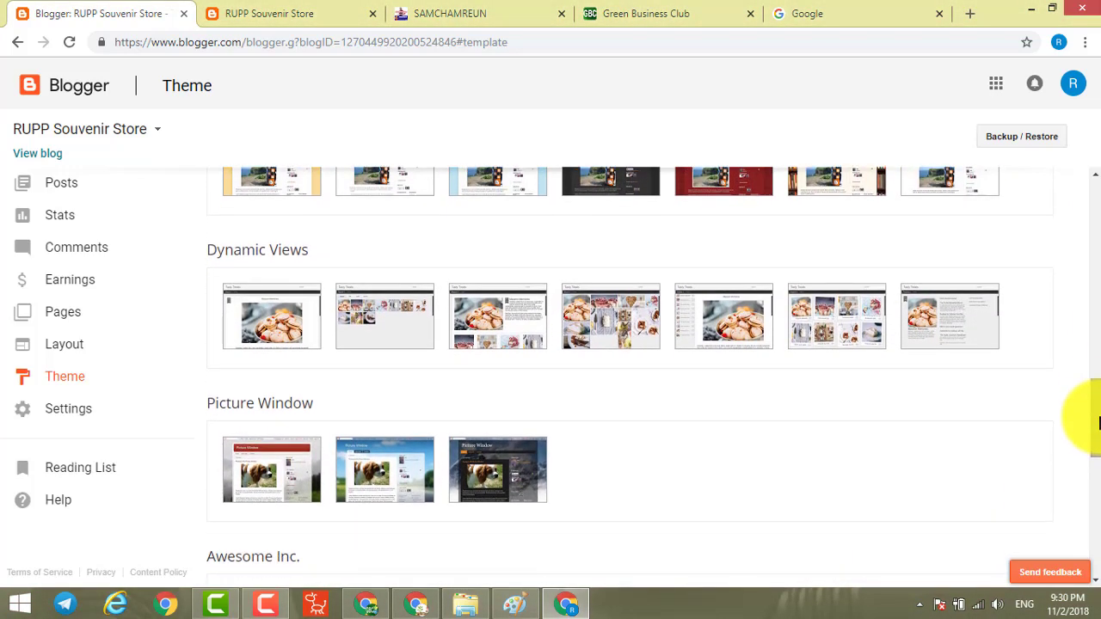
Apply a Dynamic Views theme variant, accepting the gadgets warning, and view the live blog tab.
click(726, 331)
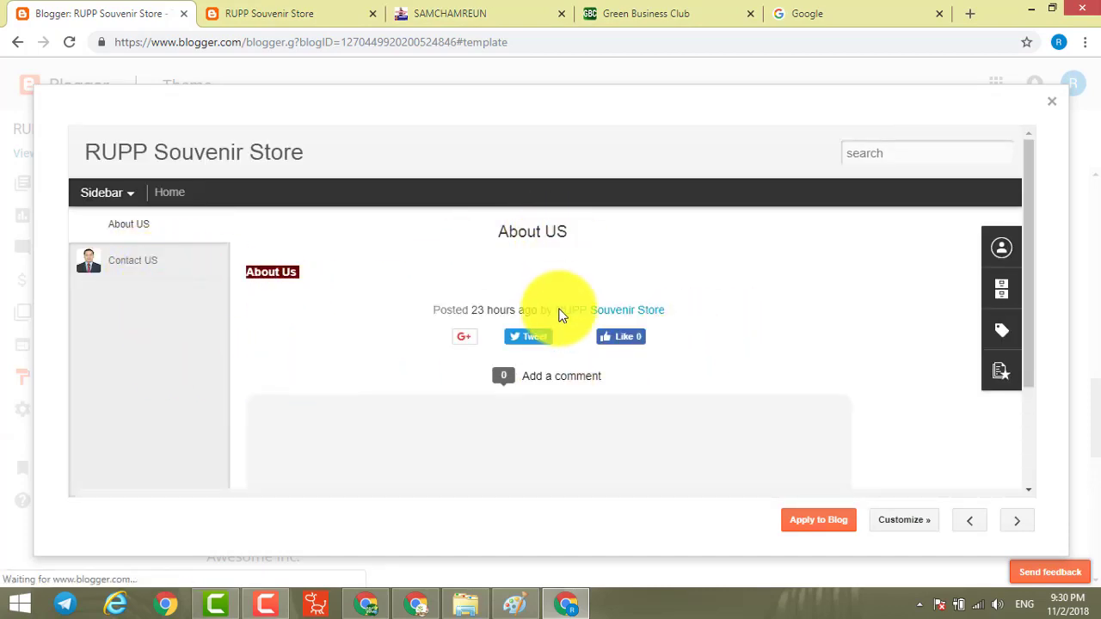
click(838, 527)
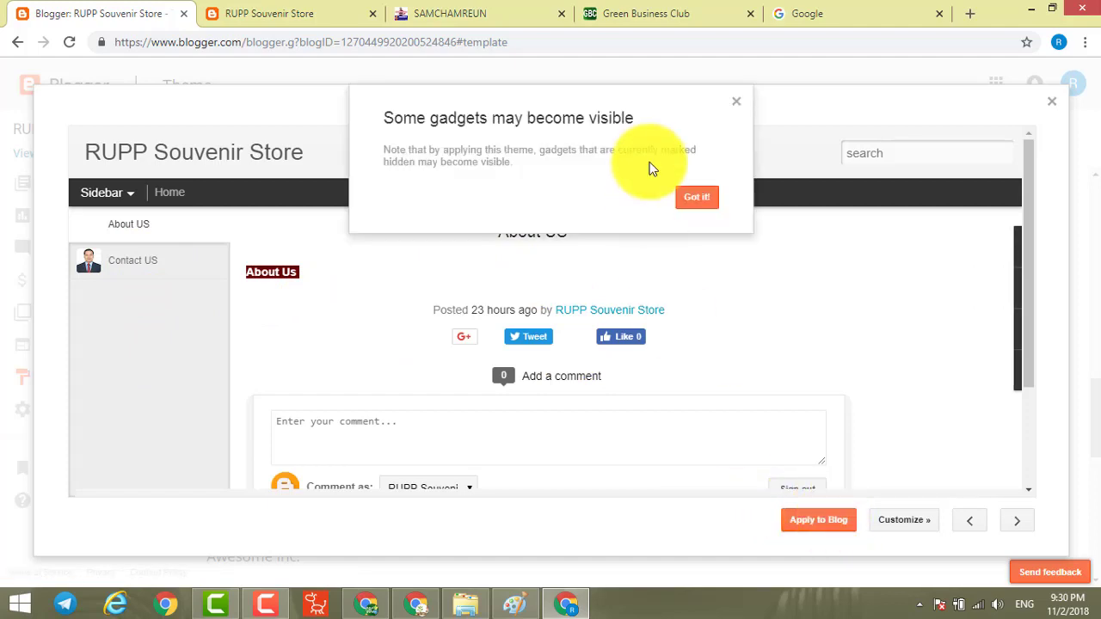
click(698, 199)
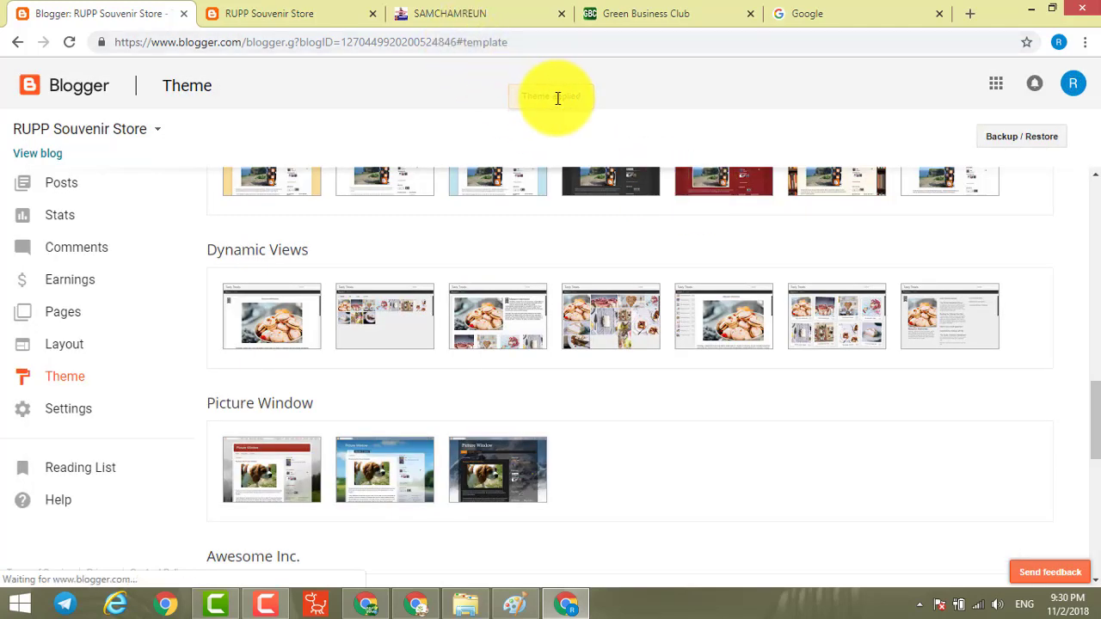
click(276, 16)
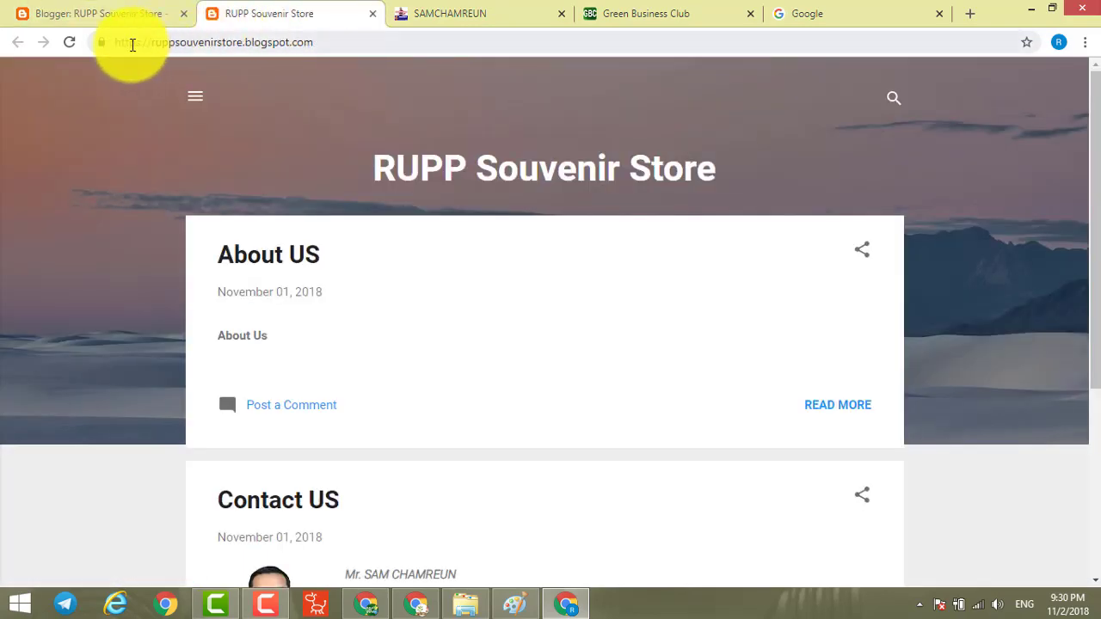
Reload the live blog to inspect its Dynamic Views sidebar layout, then return to Blogger's Theme page.
click(67, 50)
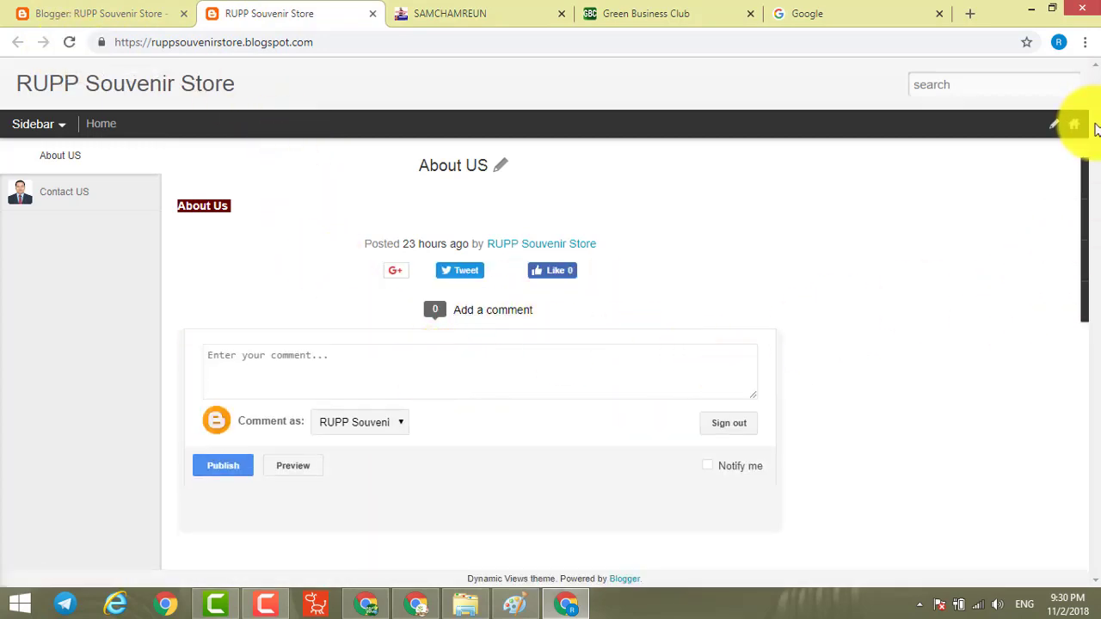
mouse_move(52, 133)
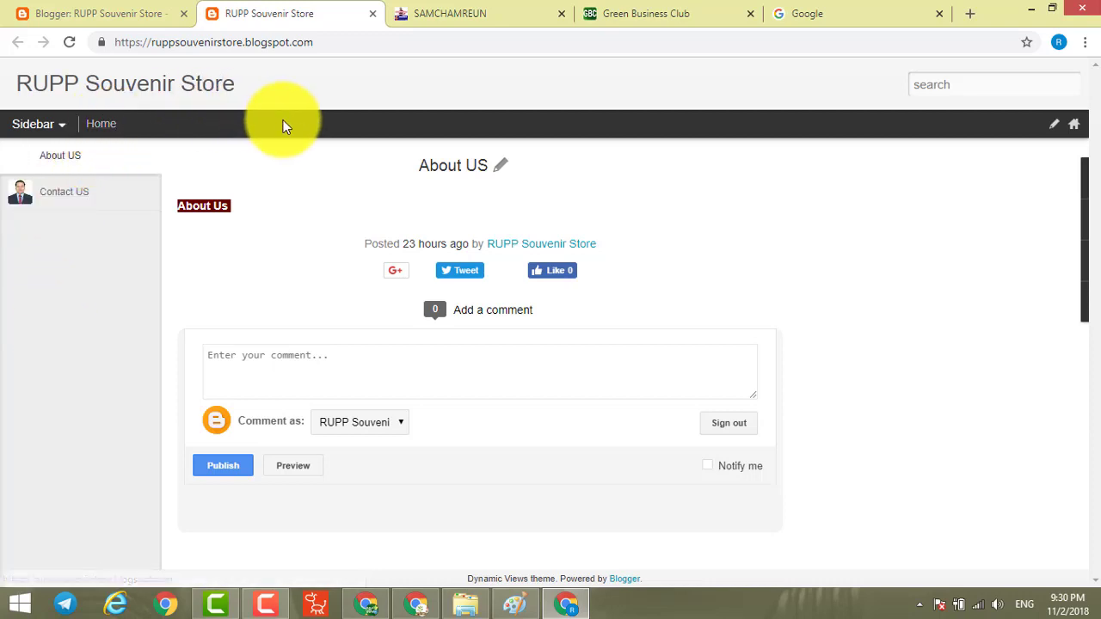
mouse_move(1075, 184)
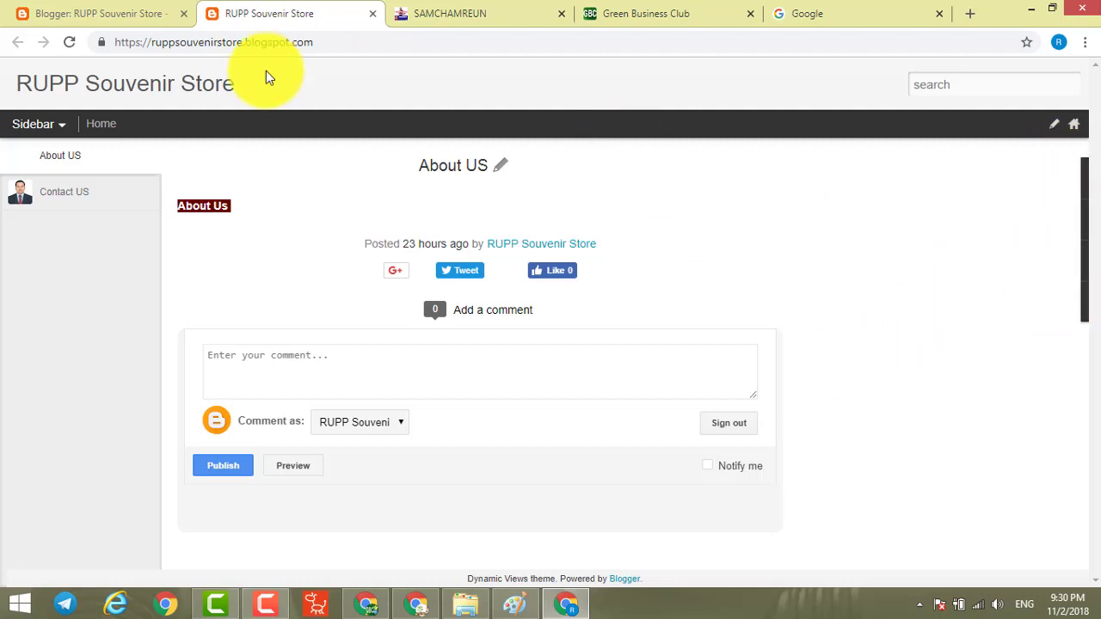
click(75, 16)
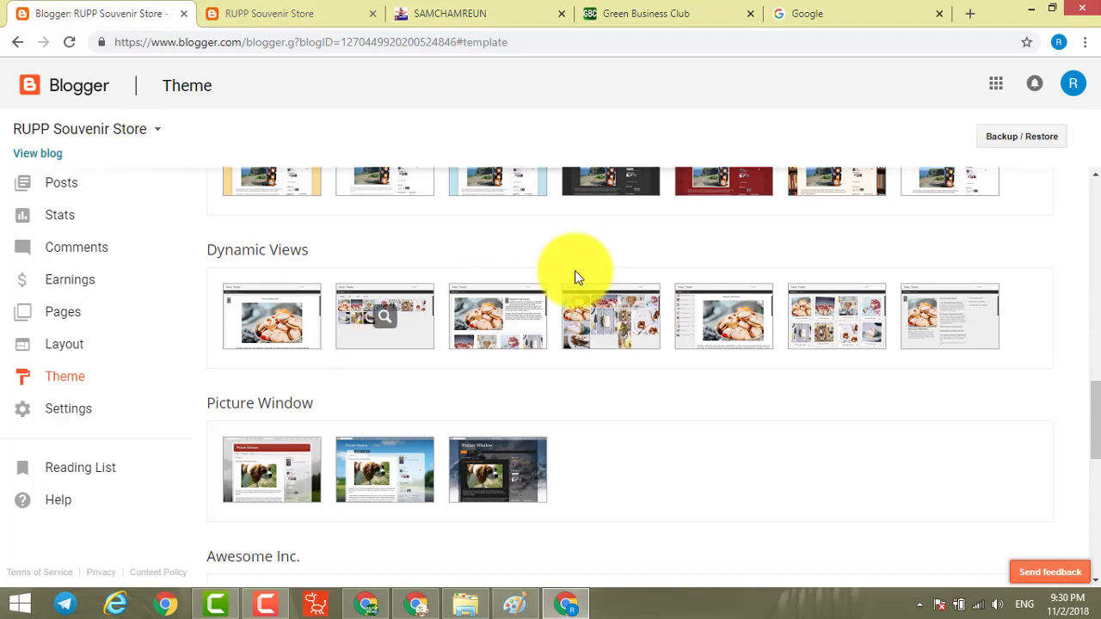
drag(1097, 439, 1081, 197)
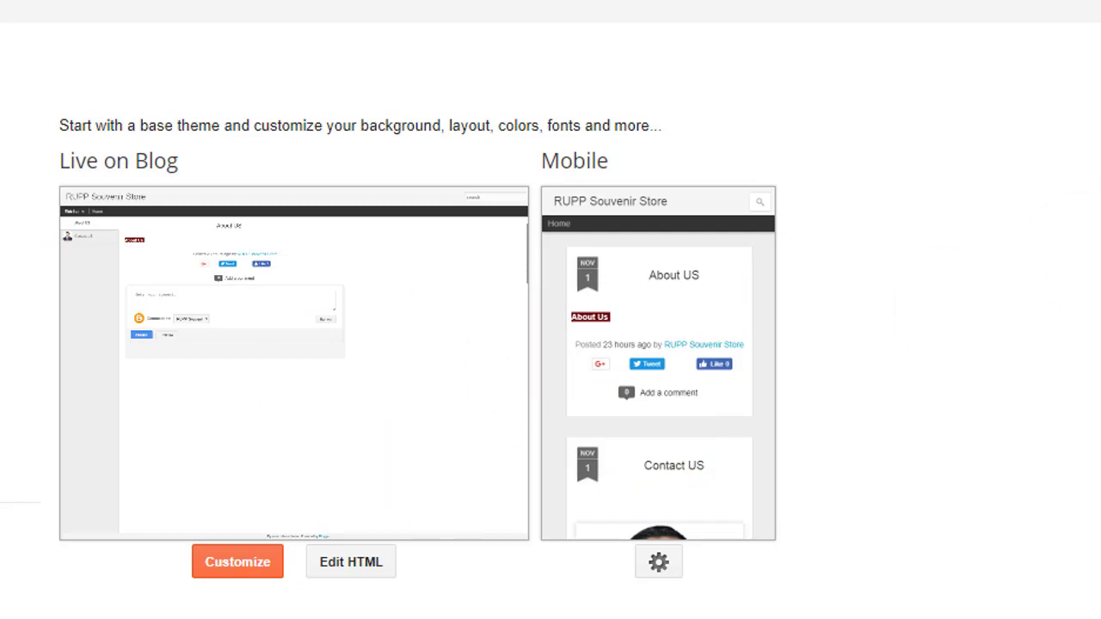
scroll(551, 344, down, 10)
scroll(550, 344, down, 3)
scroll(551, 344, down, 4)
scroll(550, 345, down, 2)
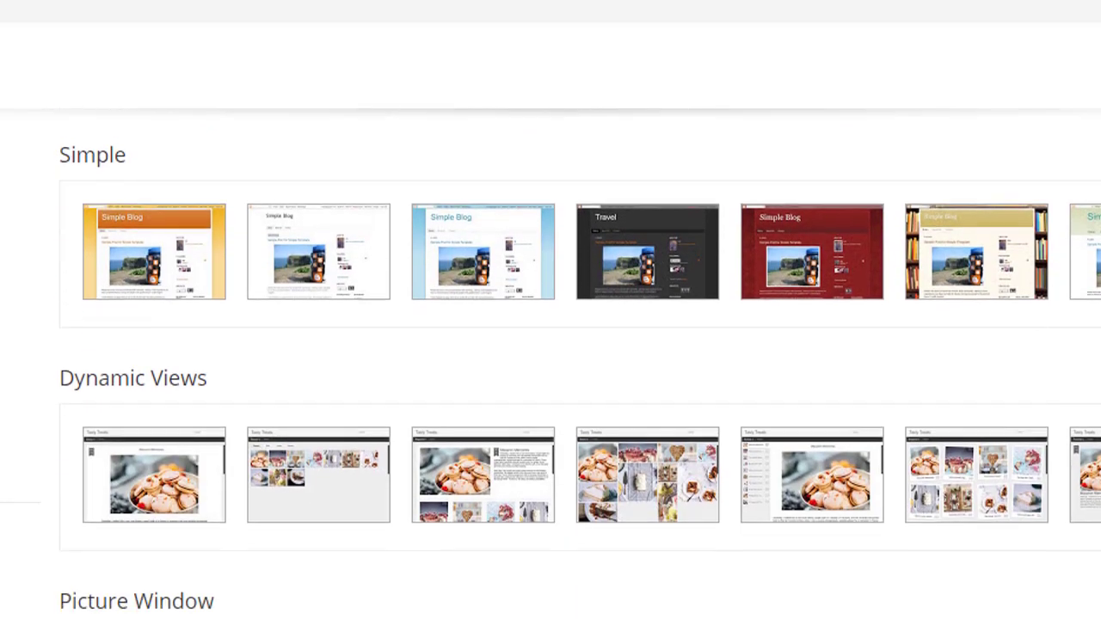
scroll(551, 361, down, 1)
scroll(551, 362, down, 3)
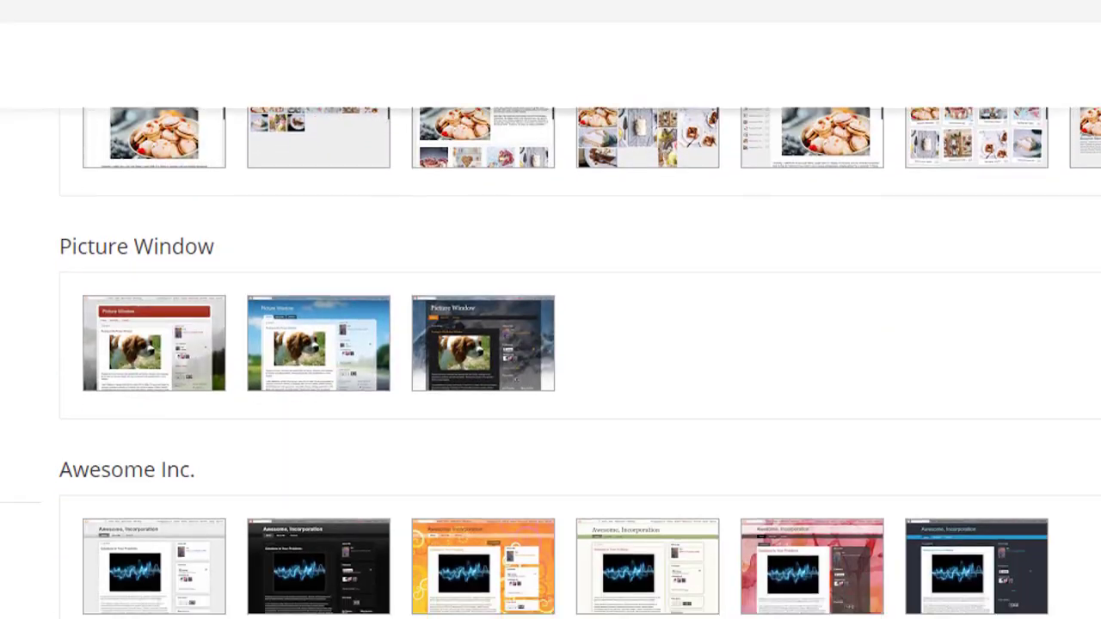
scroll(551, 361, down, 3)
scroll(551, 362, down, 2)
scroll(551, 362, down, 2)
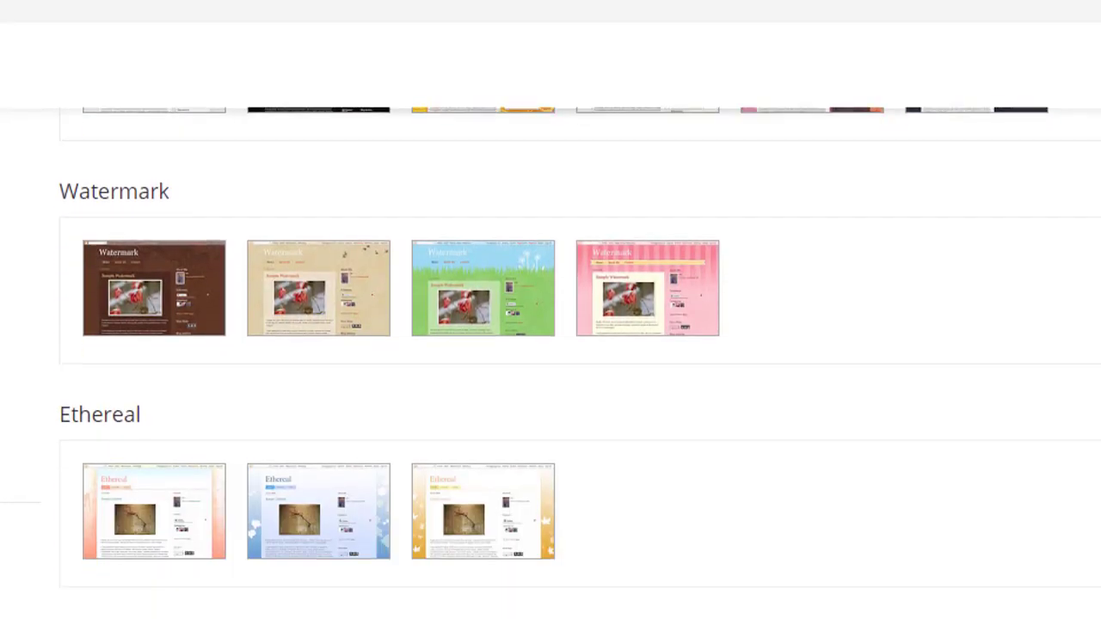
scroll(551, 387, down, 2)
scroll(550, 387, up, 10)
scroll(550, 387, up, 10)
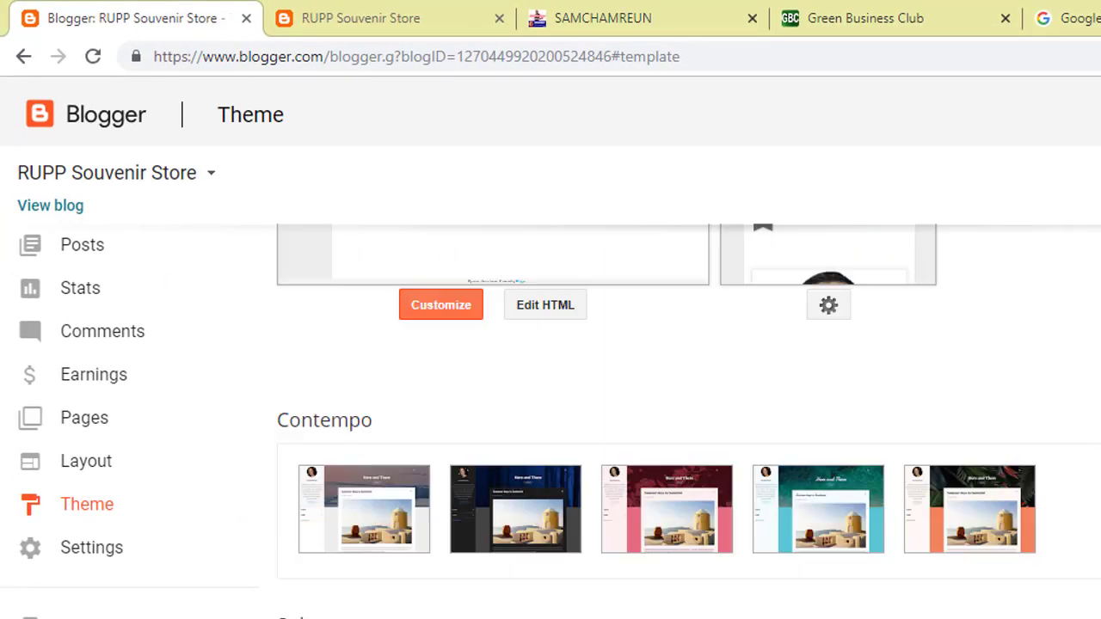
scroll(662, 421, up, 5)
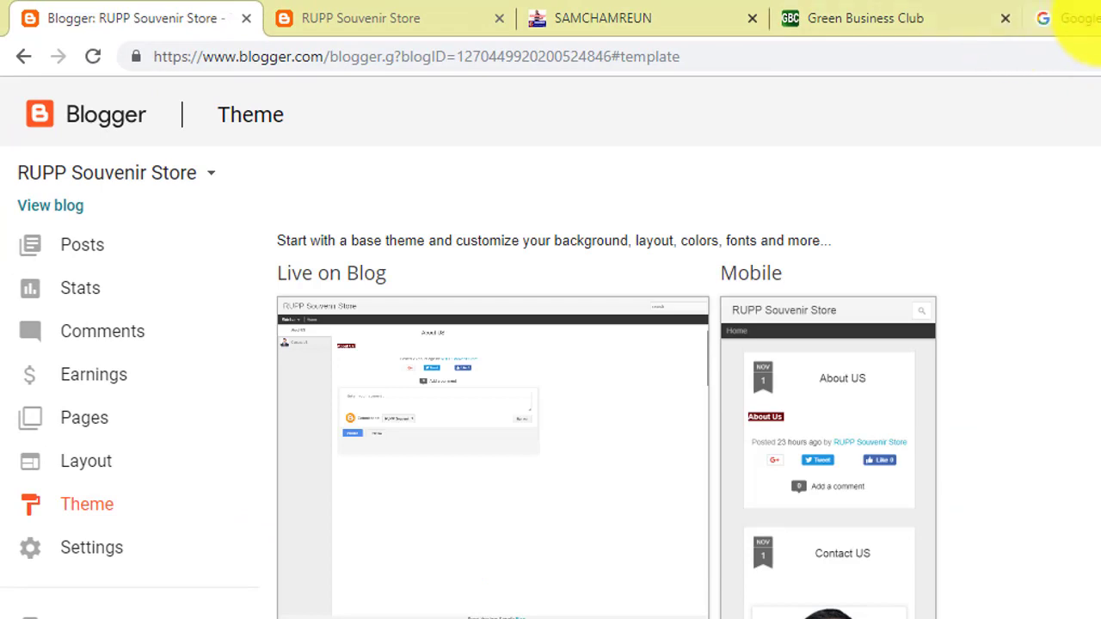
Search Google for 'free download blogger template responsive' using the autocomplete suggestion.
click(1076, 18)
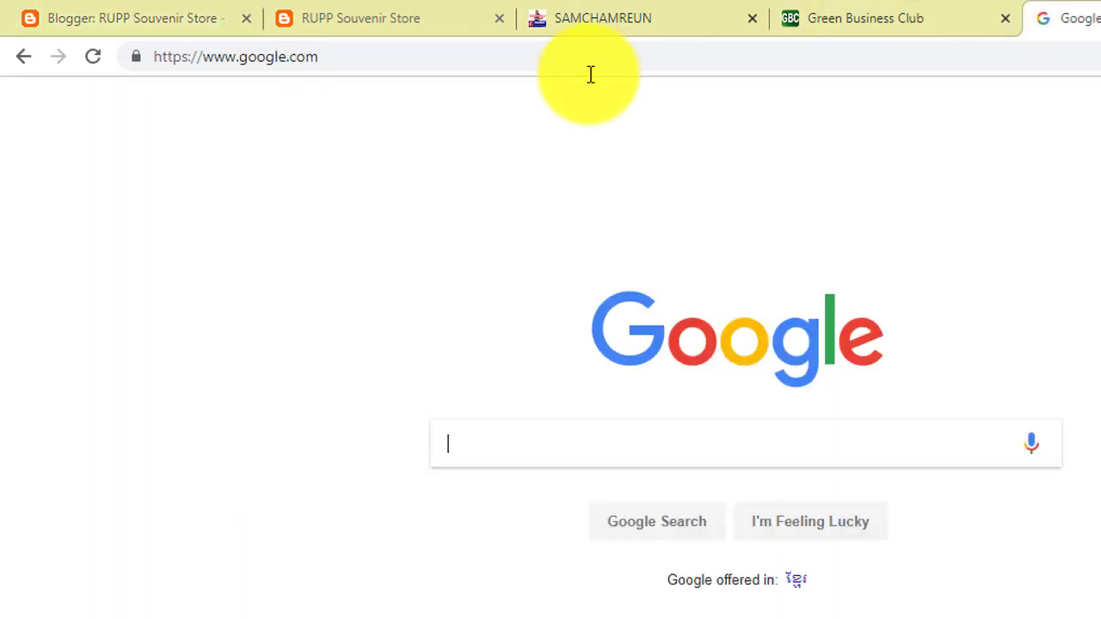
click(491, 453)
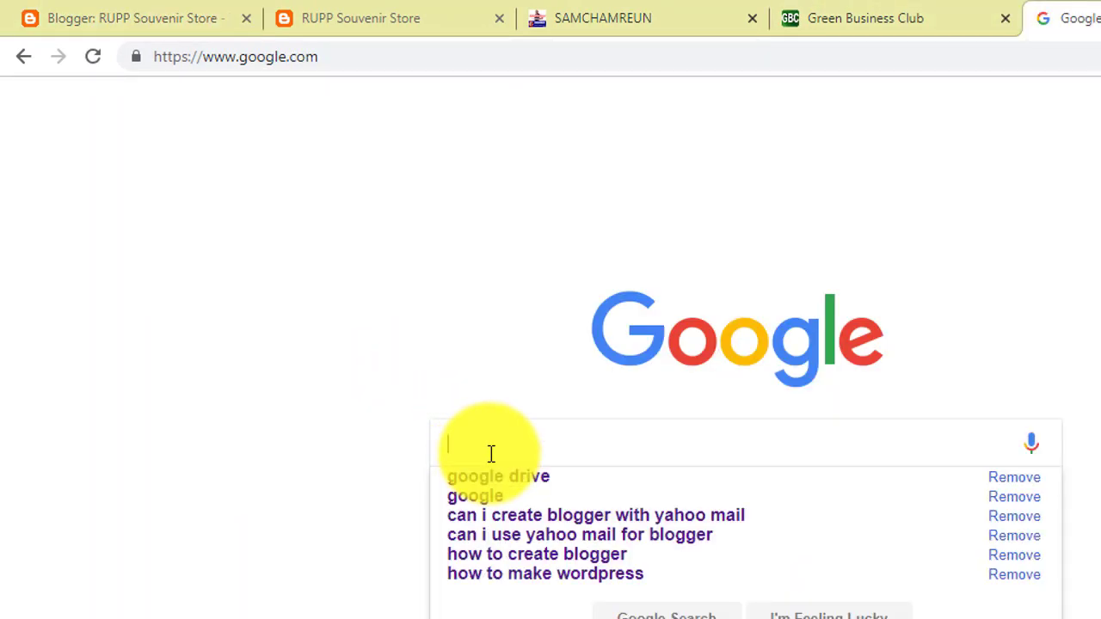
text(fre)
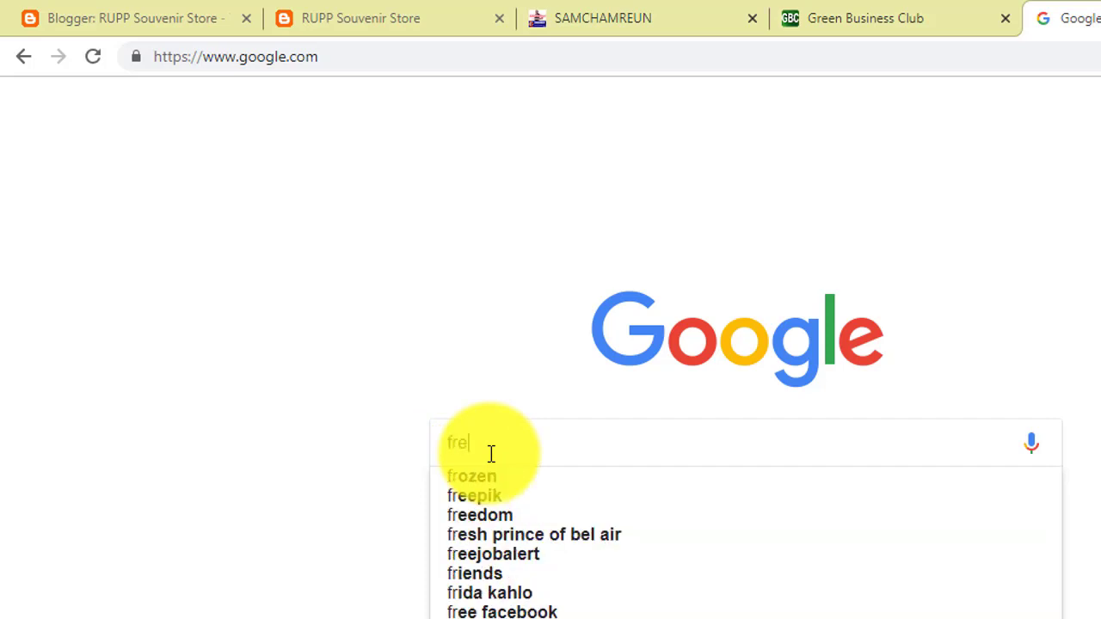
text(e )
text(donw)
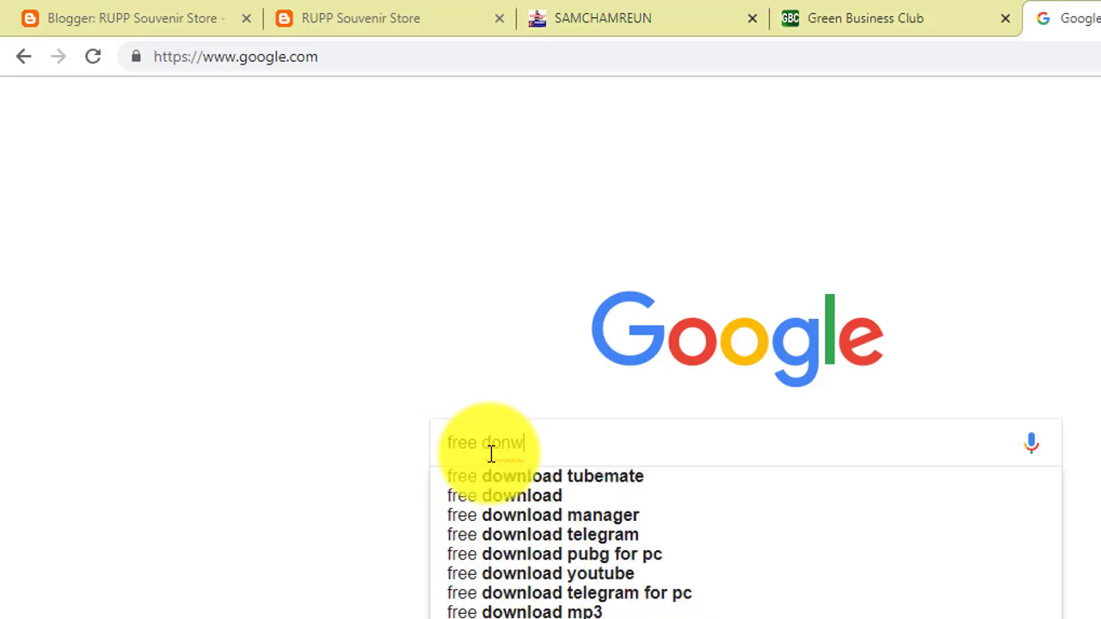
key(BackSpace)
key(BackSpace)
text(wn)
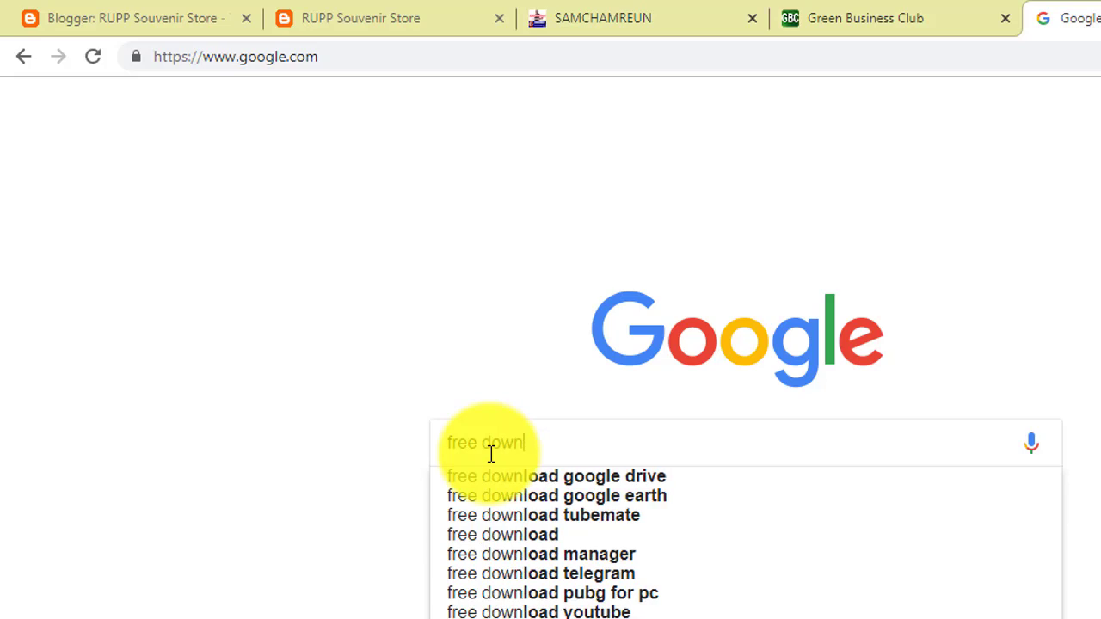
text(;oald)
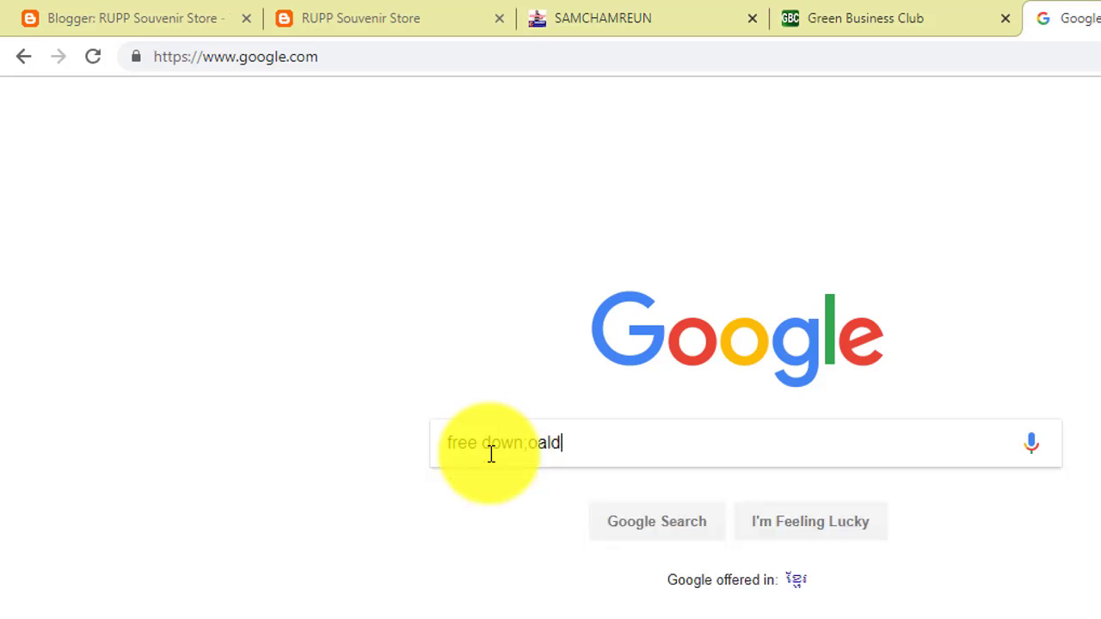
key(BackSpace)
key(BackSpace)
key(BackSpace)
key(BackSpace)
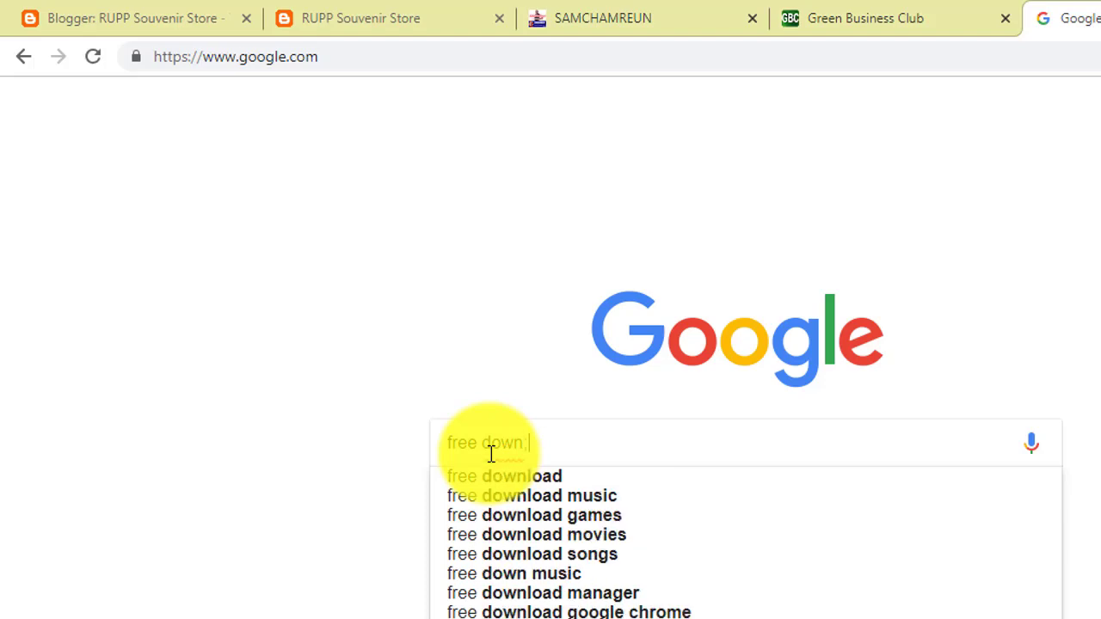
text(load)
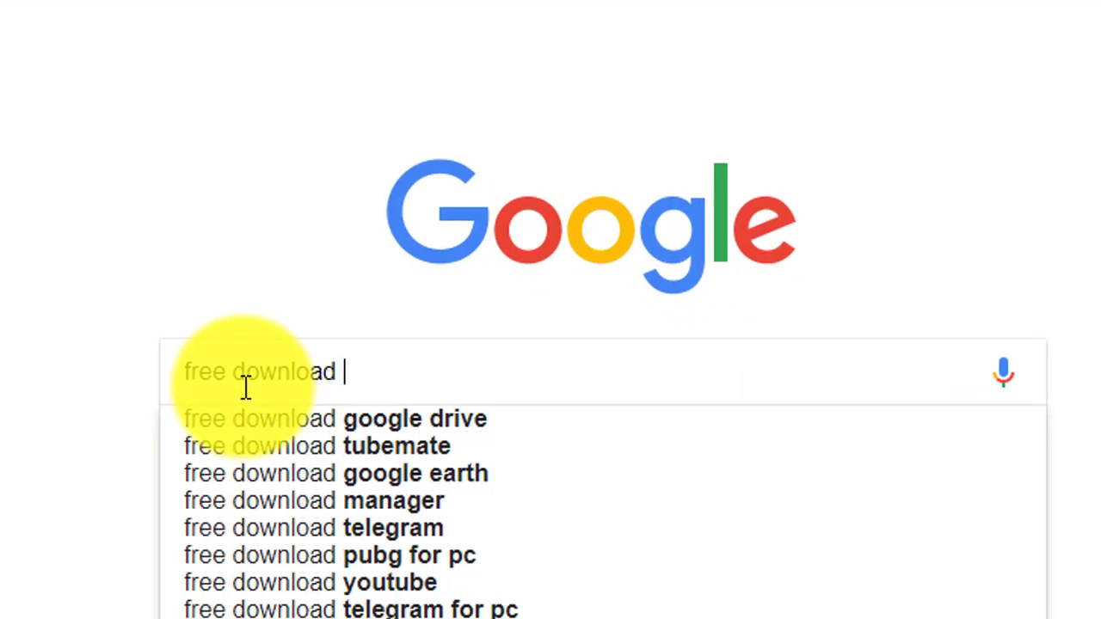
text( h)
key(BackSpace)
key(BackSpace)
text(blog)
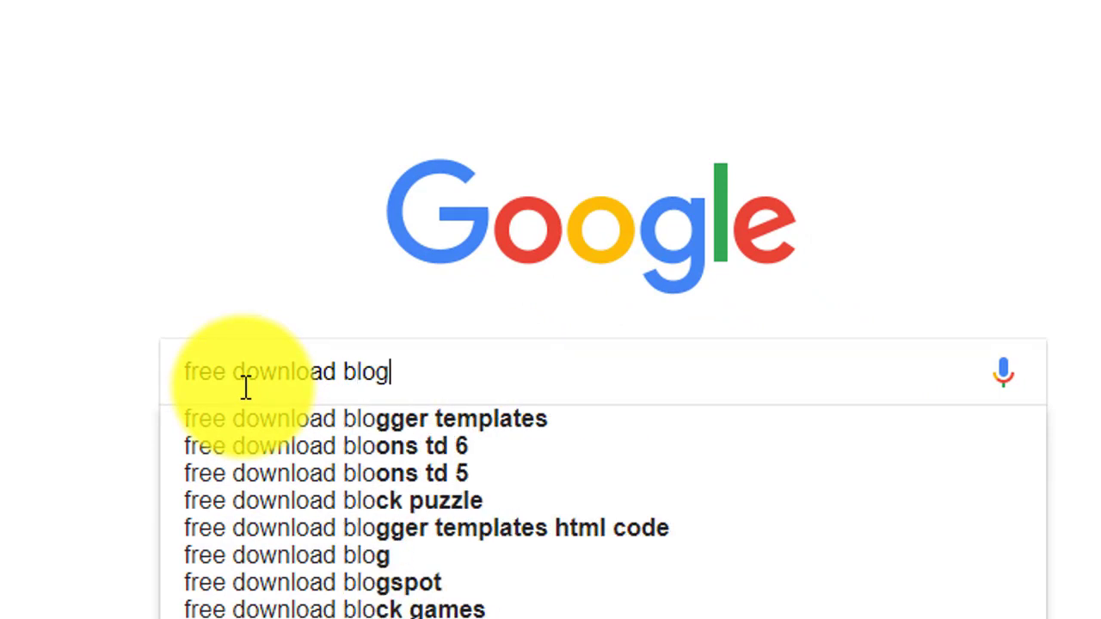
text(ger)
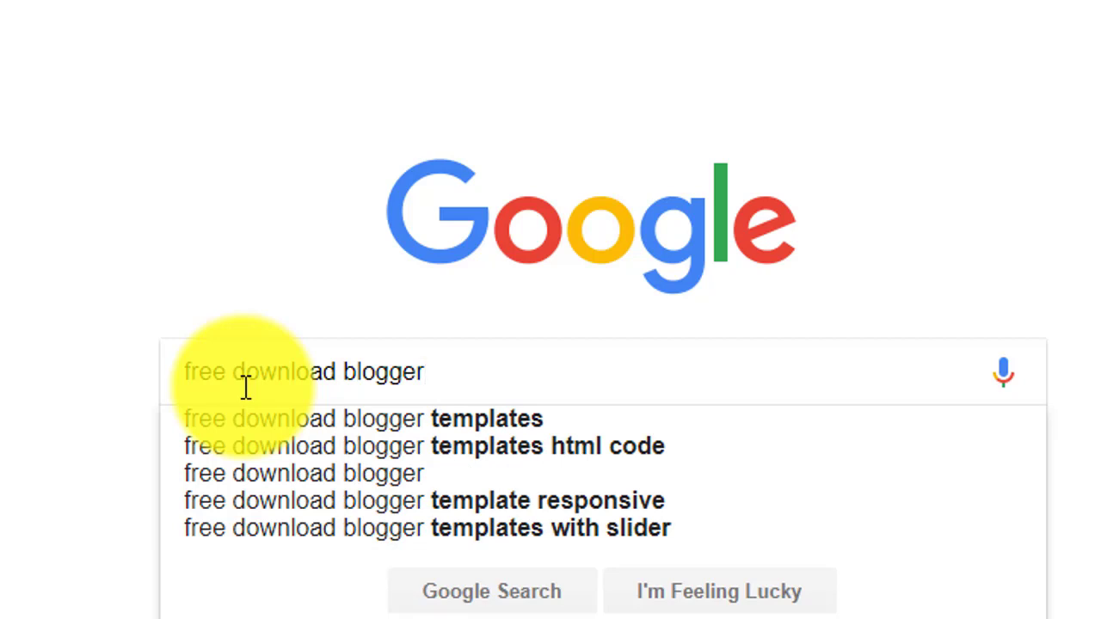
key(Down)
key(Down)
key(Down)
key(Down)
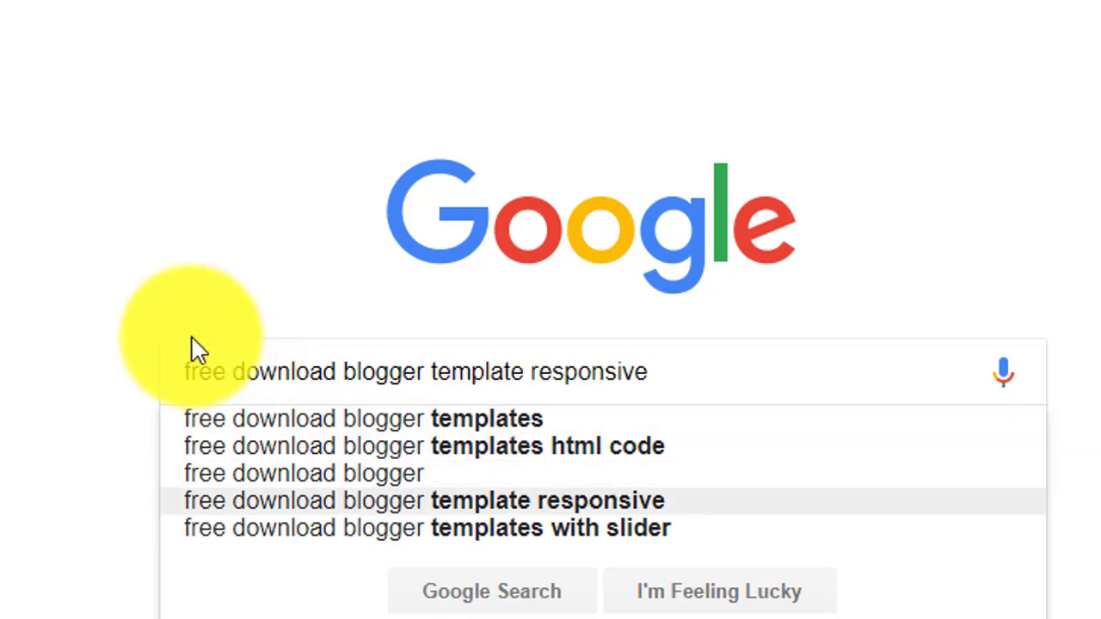
click(446, 502)
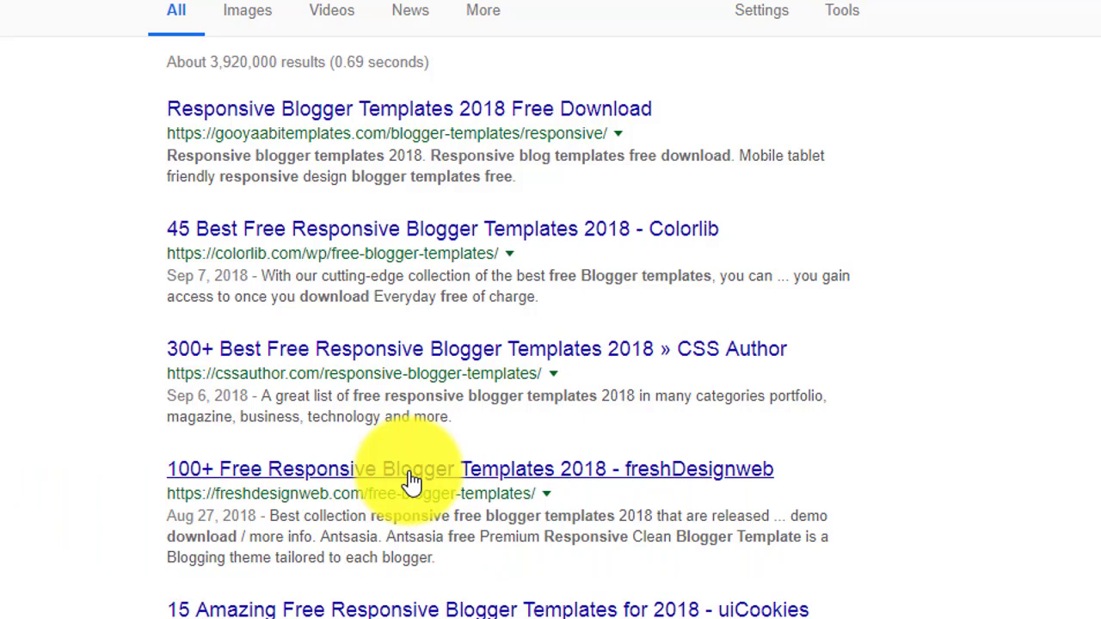
Open freshDesignweb's responsive Blogger templates article and scroll to item 5, Sora One.
click(412, 470)
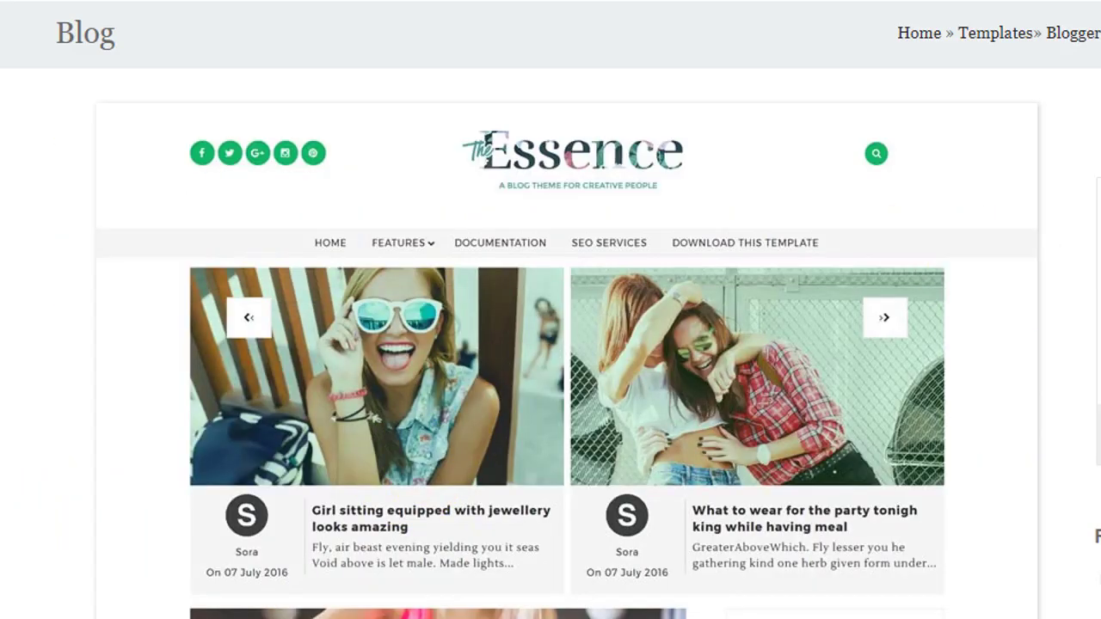
scroll(551, 344, down, 5)
scroll(551, 344, down, 5)
scroll(551, 344, down, 5)
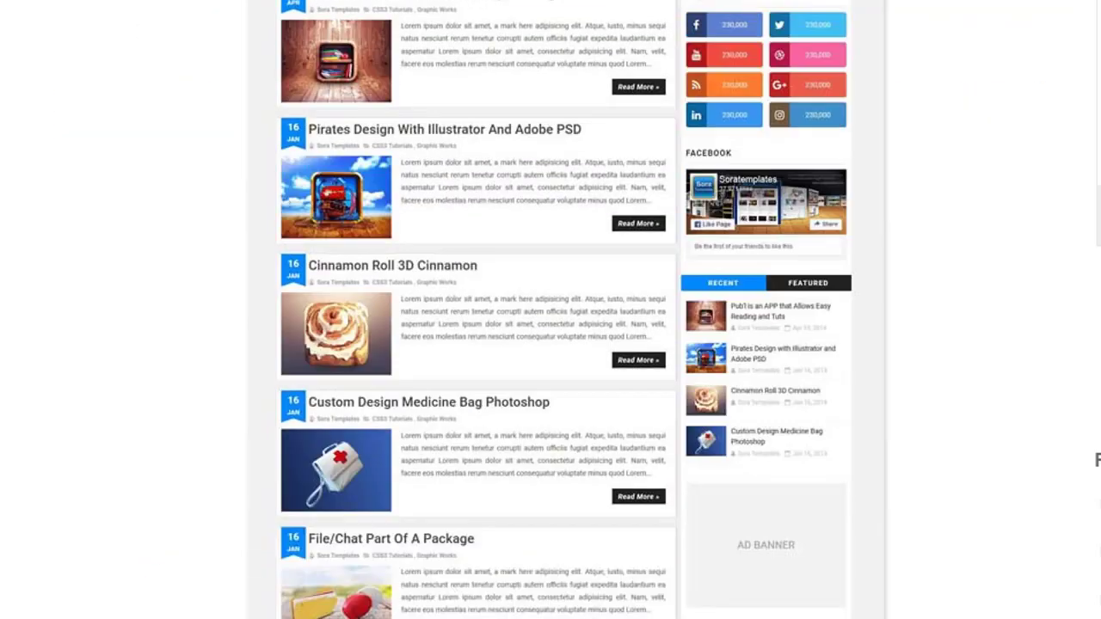
scroll(551, 344, up, 3)
scroll(551, 345, up, 2)
scroll(551, 344, down, 1)
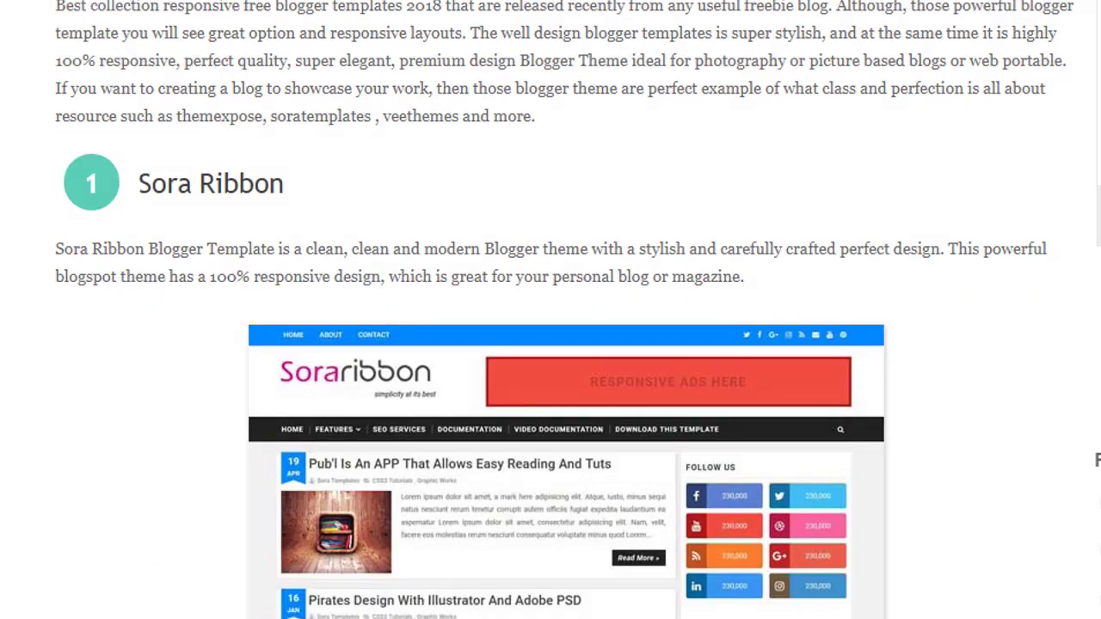
scroll(550, 344, down, 1)
scroll(551, 344, down, 1)
scroll(550, 345, down, 2)
scroll(550, 344, down, 3)
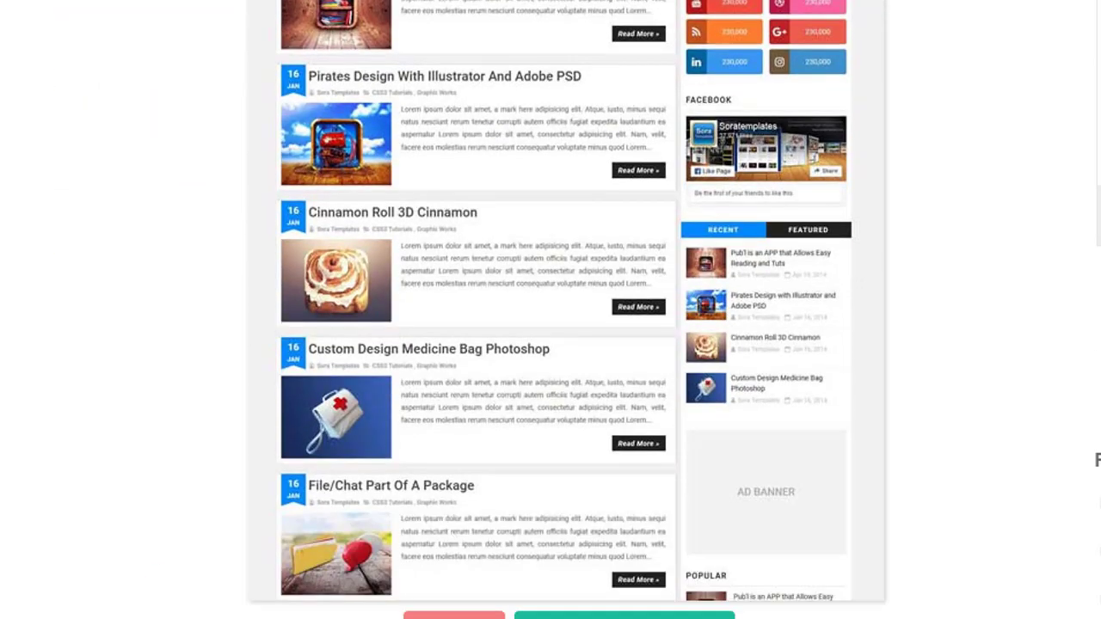
scroll(551, 344, down, 5)
scroll(551, 344, down, 5)
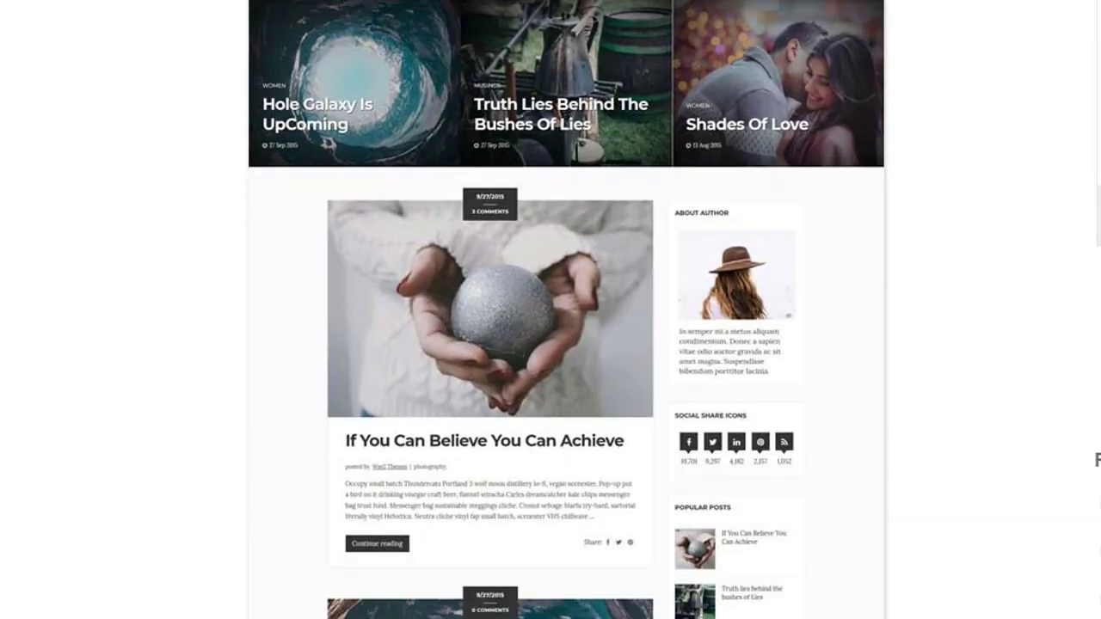
scroll(551, 344, down, 2)
scroll(550, 344, down, 5)
scroll(550, 344, down, 4)
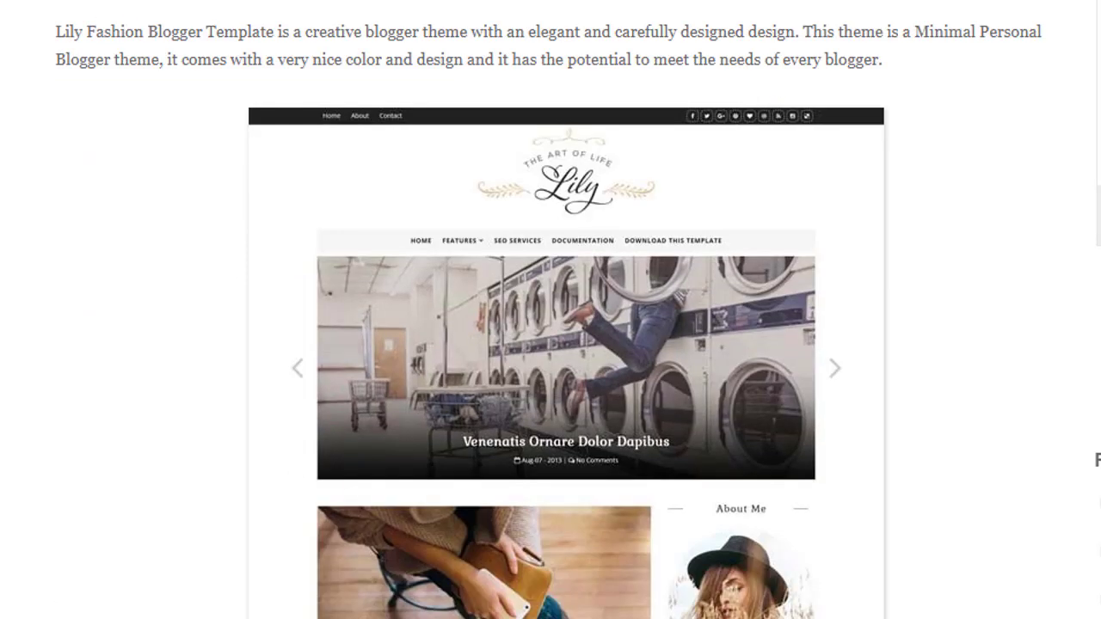
scroll(550, 344, down, 5)
scroll(551, 345, down, 4)
scroll(551, 344, down, 1)
scroll(551, 344, down, 8)
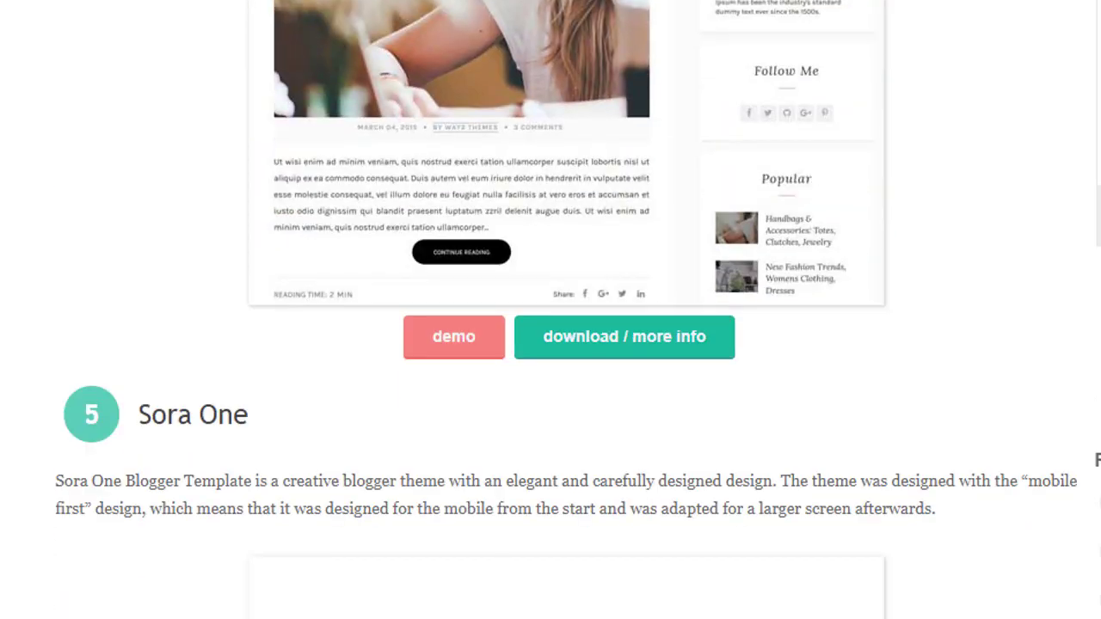
scroll(550, 344, down, 10)
scroll(550, 344, down, 1)
scroll(551, 344, up, 3)
scroll(550, 344, up, 3)
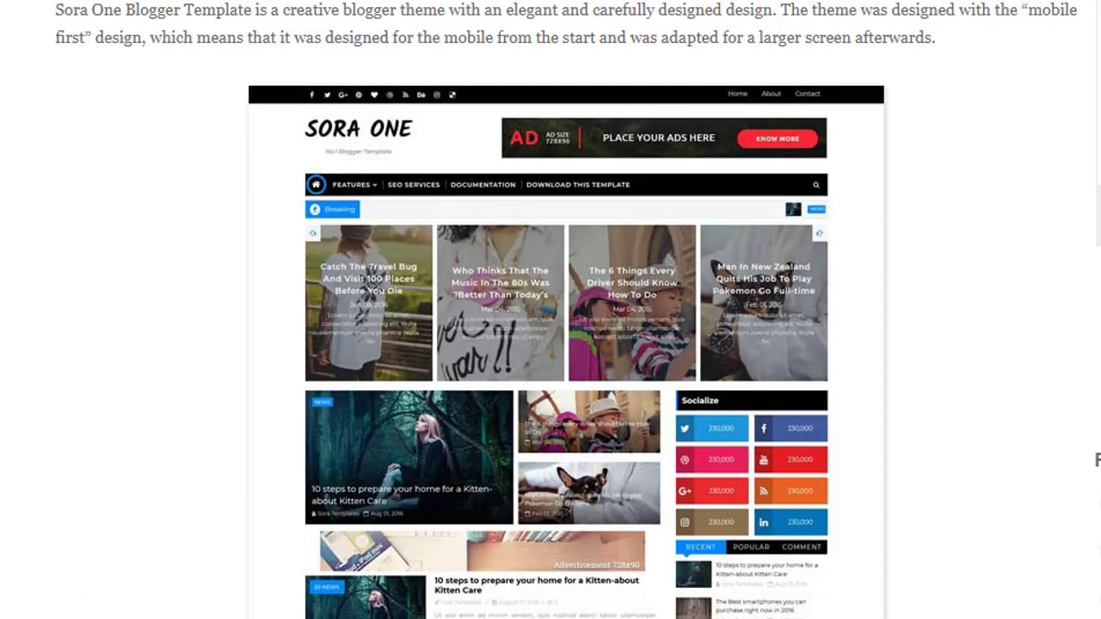
scroll(550, 344, down, 2)
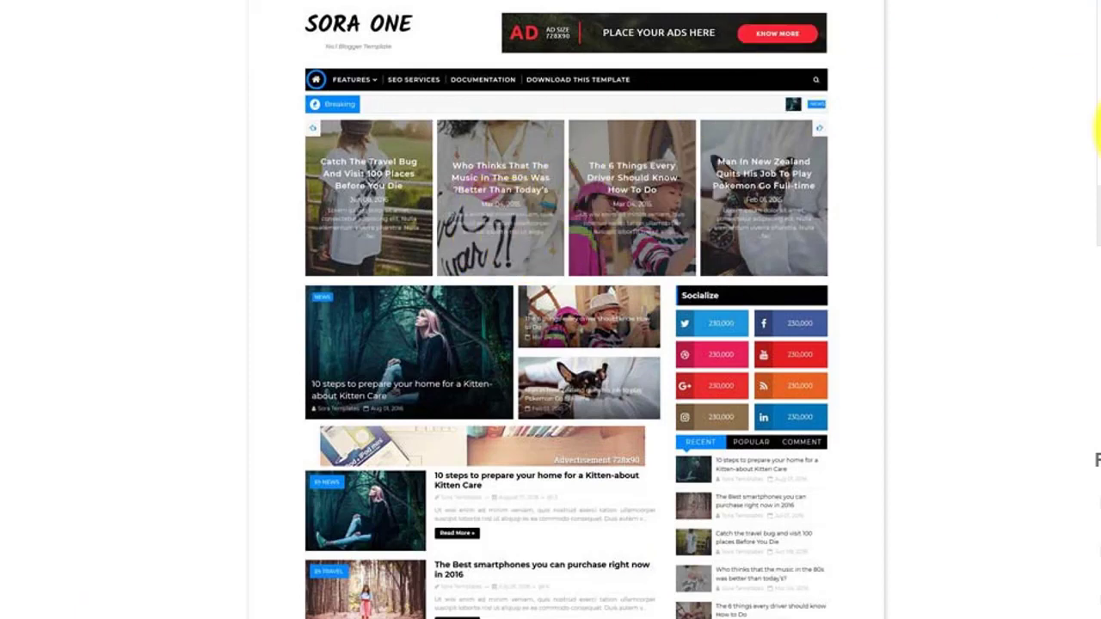
scroll(550, 345, down, 5)
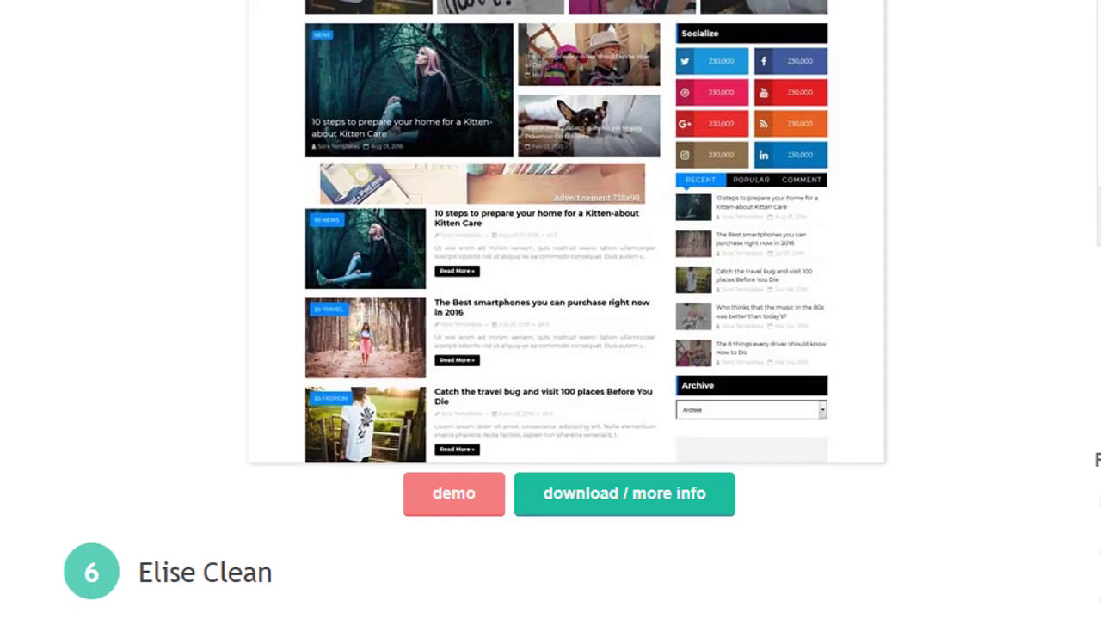
scroll(550, 344, down, 2)
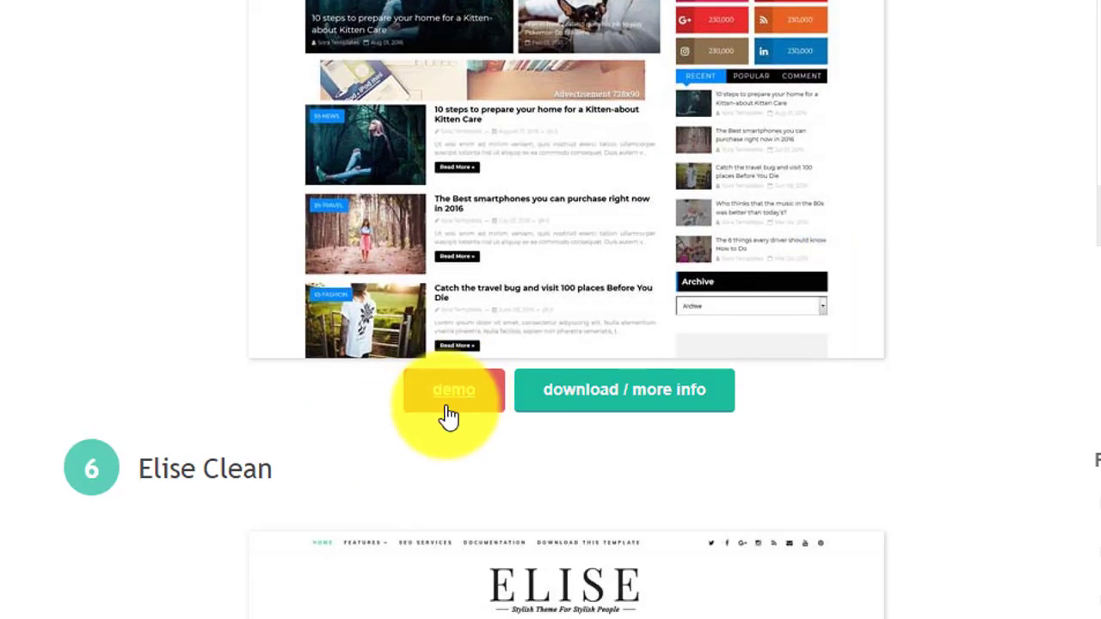
Go to Sora One's download page and choose Download Now for the Free version.
click(646, 405)
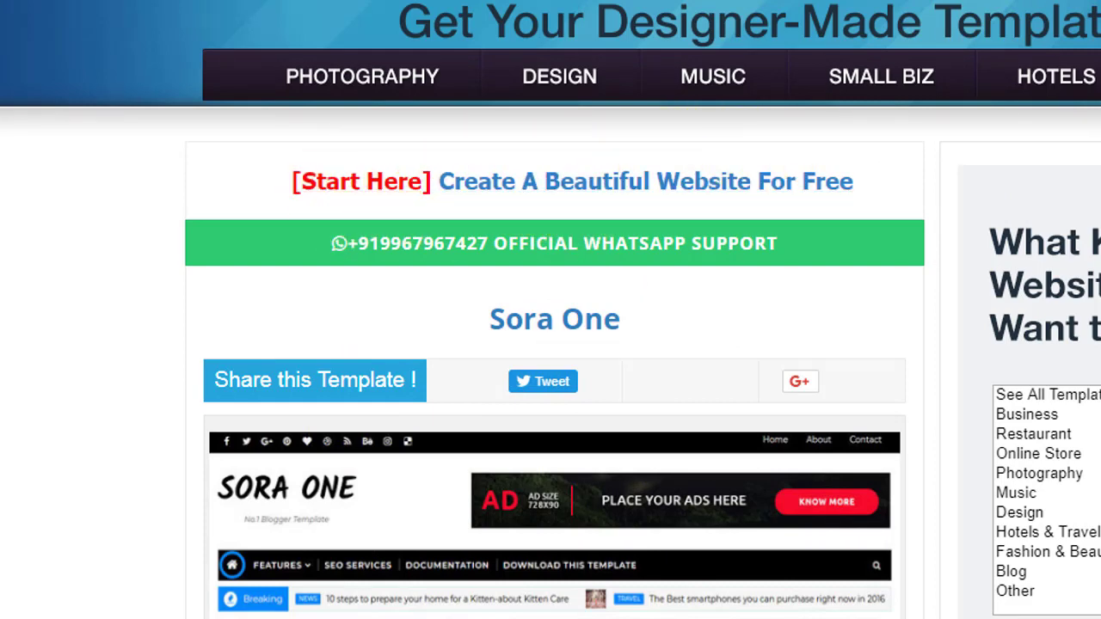
scroll(551, 310, down, 2)
scroll(550, 310, down, 3)
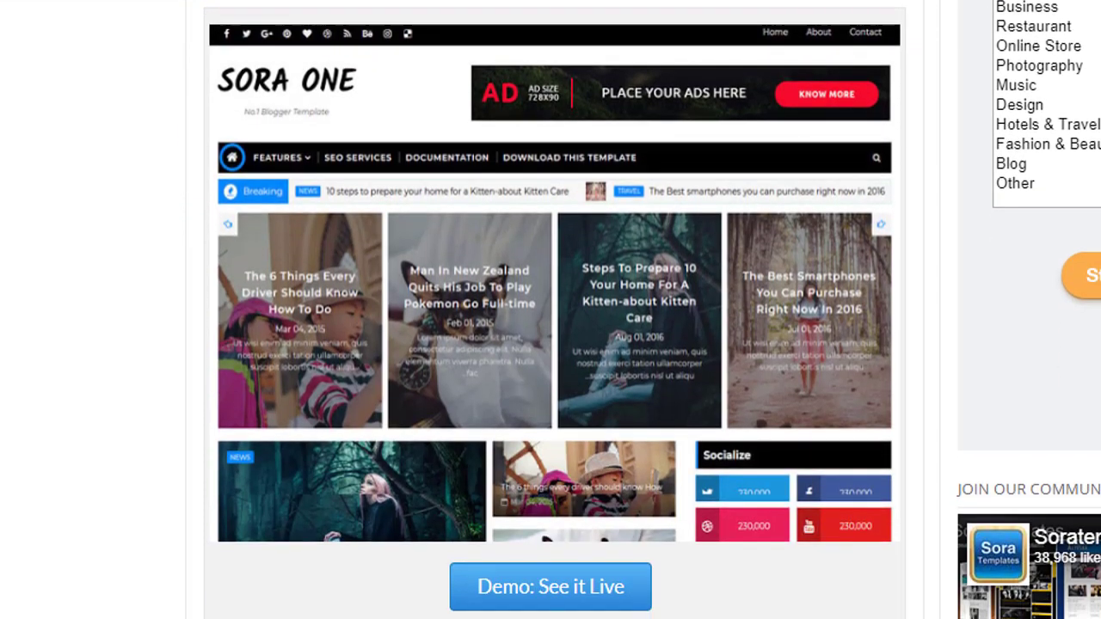
scroll(551, 309, down, 3)
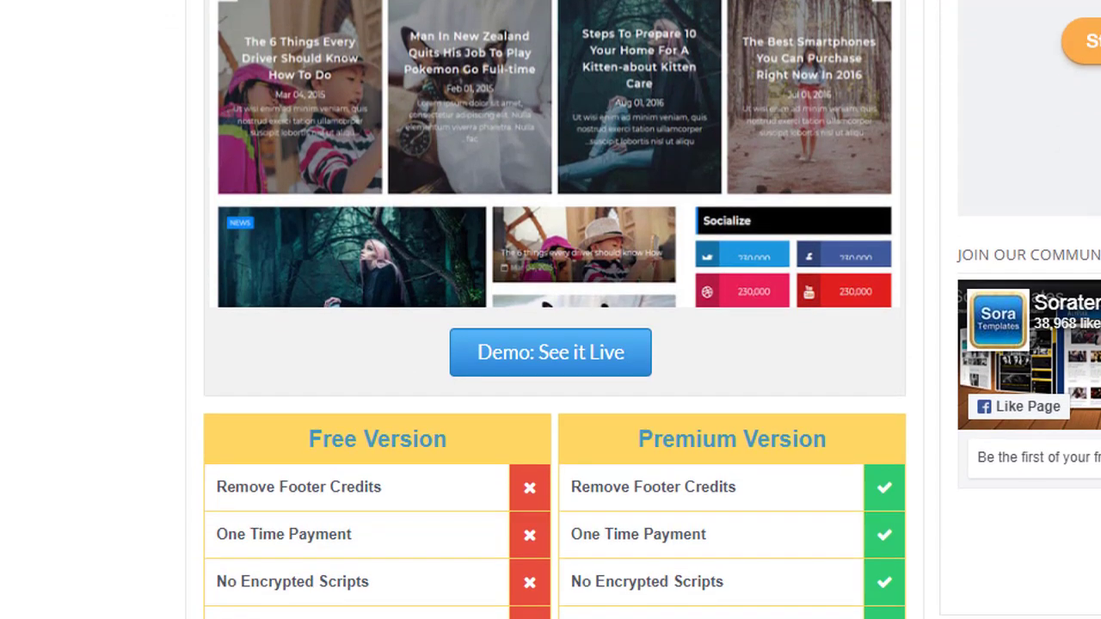
scroll(550, 310, down, 1)
scroll(551, 310, down, 1)
scroll(550, 310, down, 2)
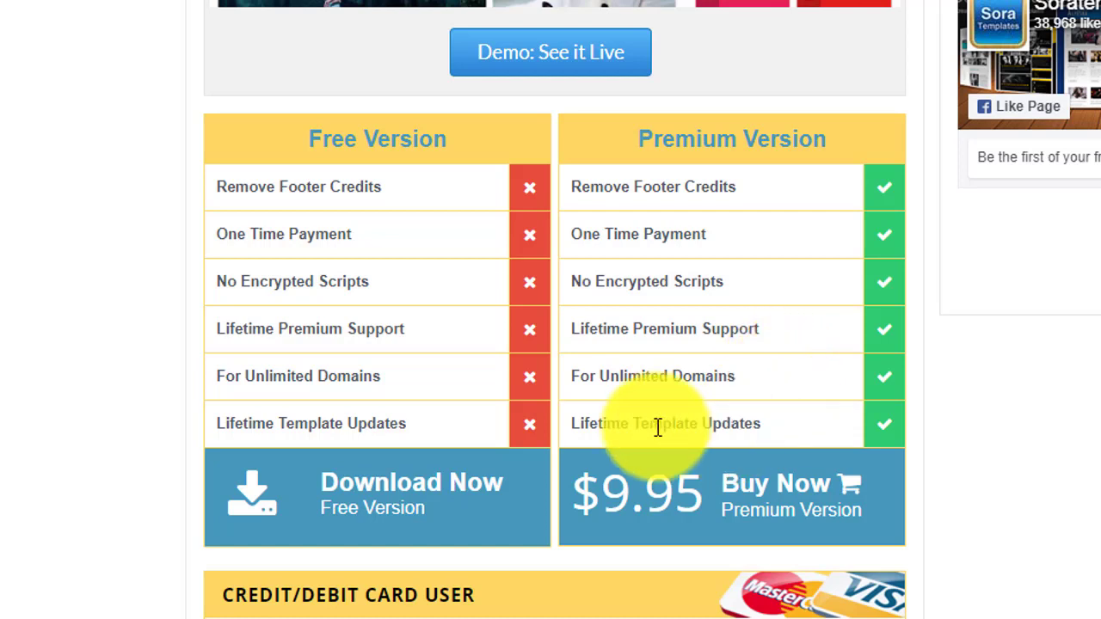
click(382, 510)
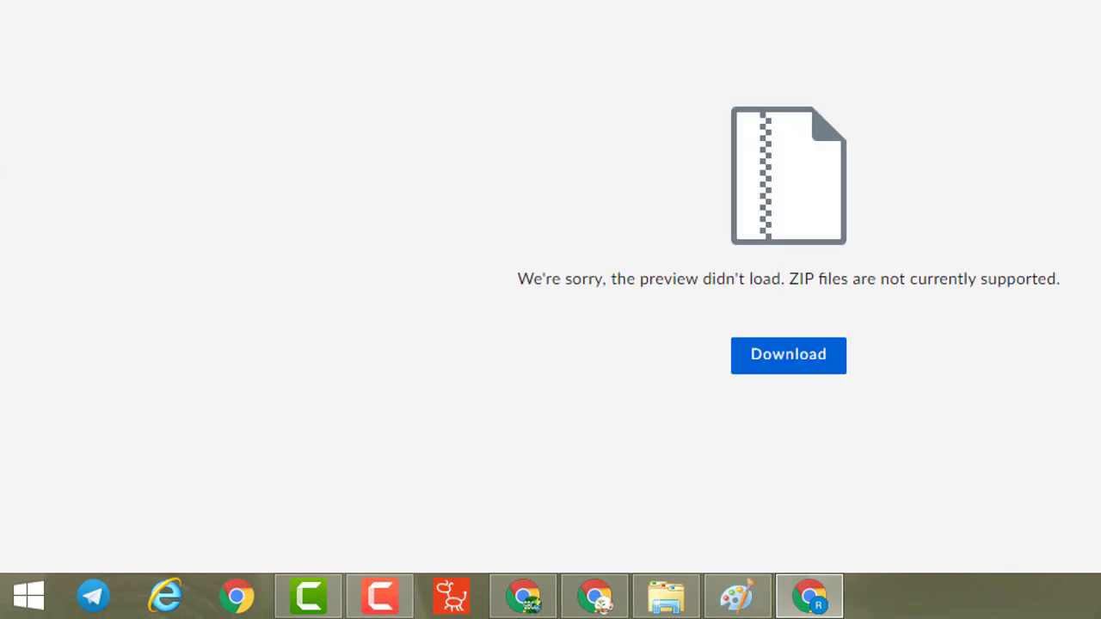
Download the 99.2 KB Sora One Free Version ZIP and show it in File Explorer.
click(800, 361)
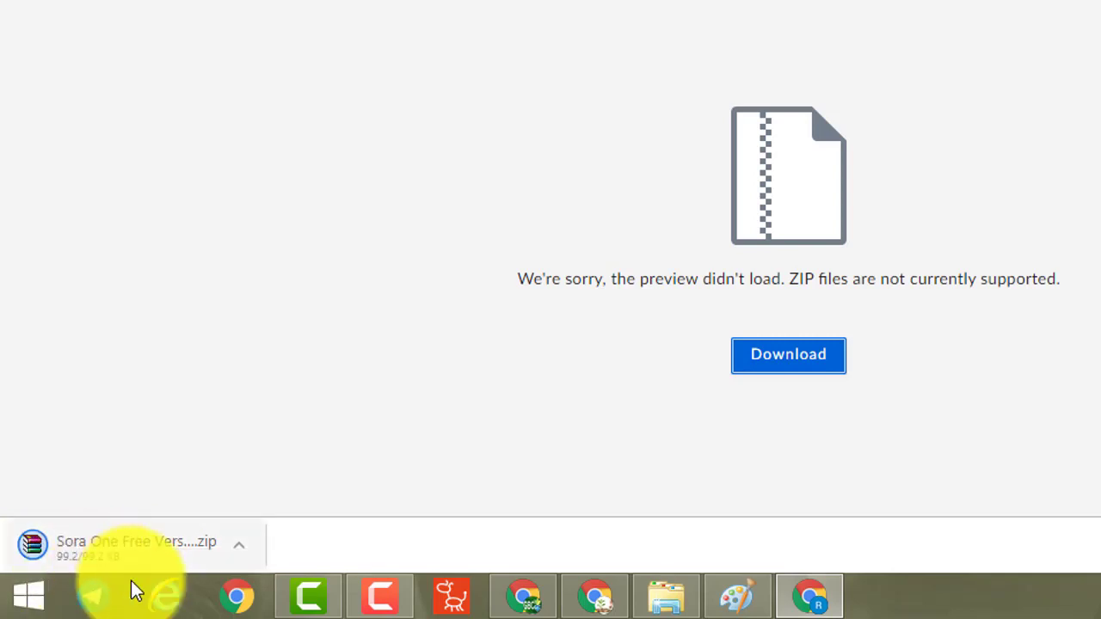
click(241, 546)
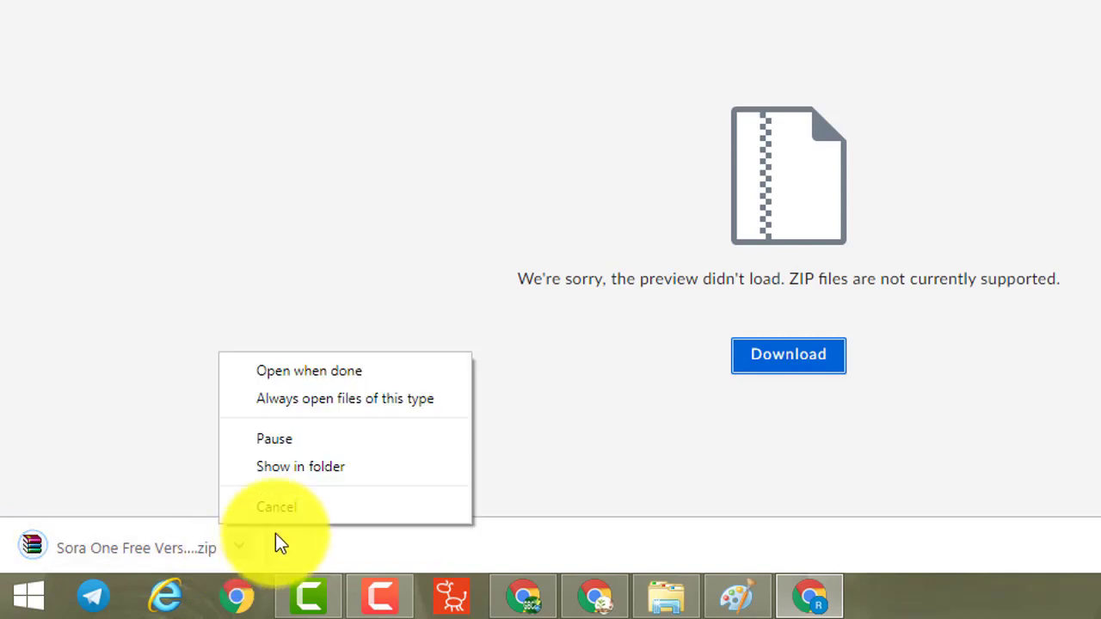
click(319, 467)
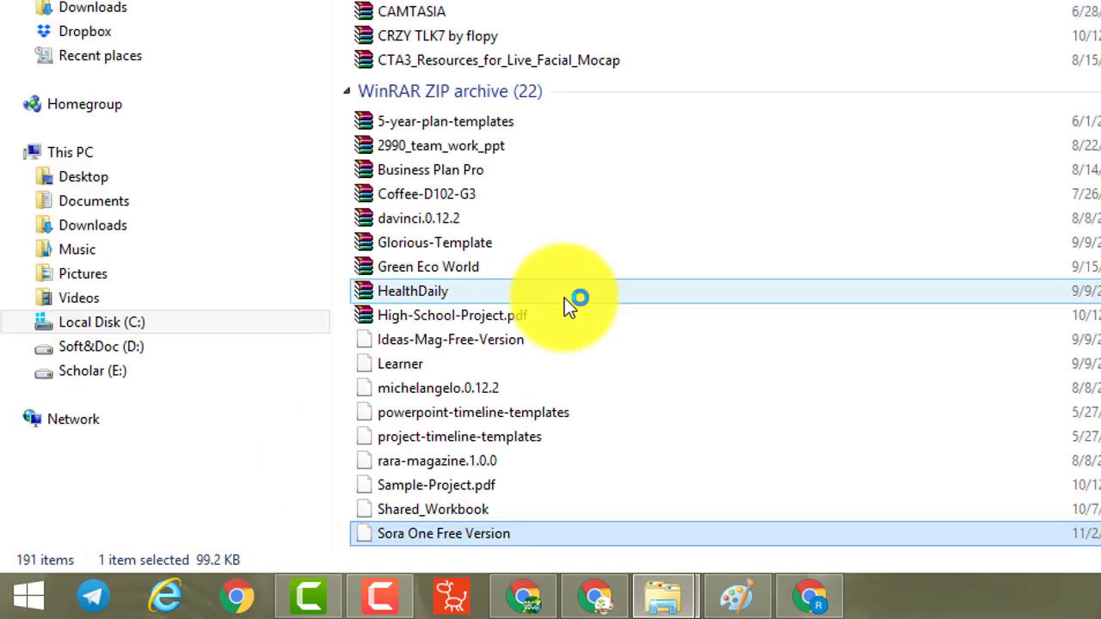
Copy the Sora One Free Version zip and bring up the Windows desktop.
right_click(454, 530)
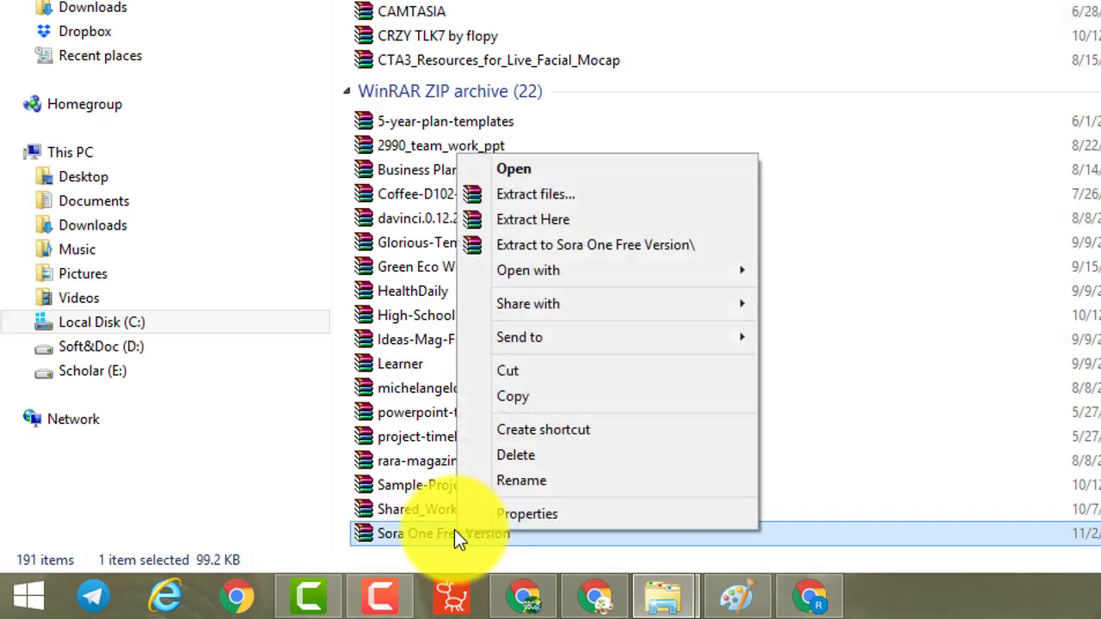
click(534, 395)
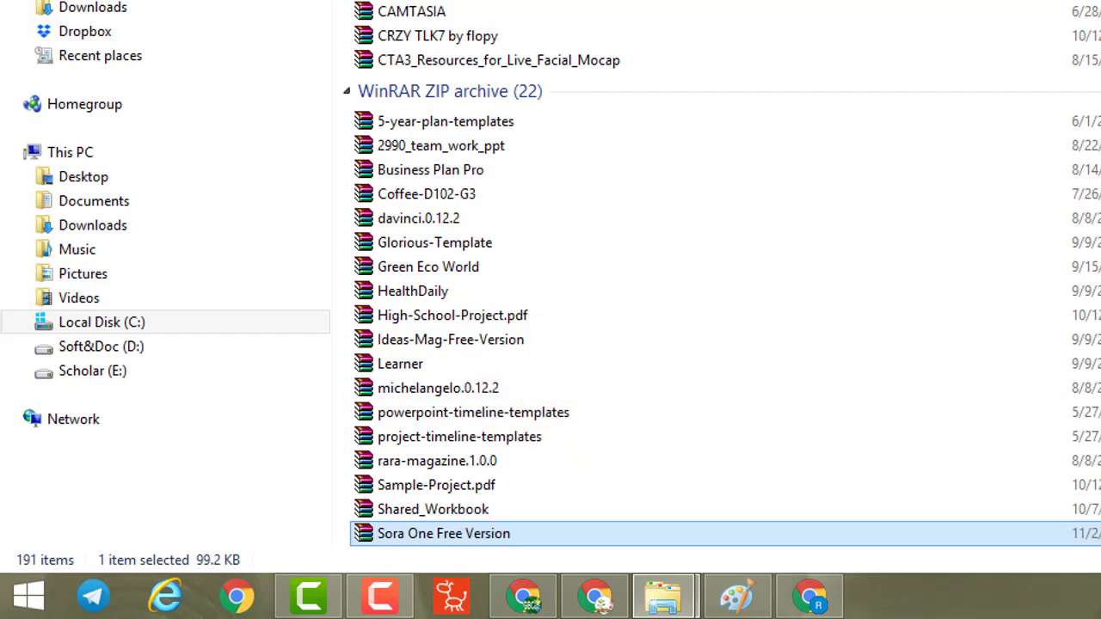
key(alt+Tab)
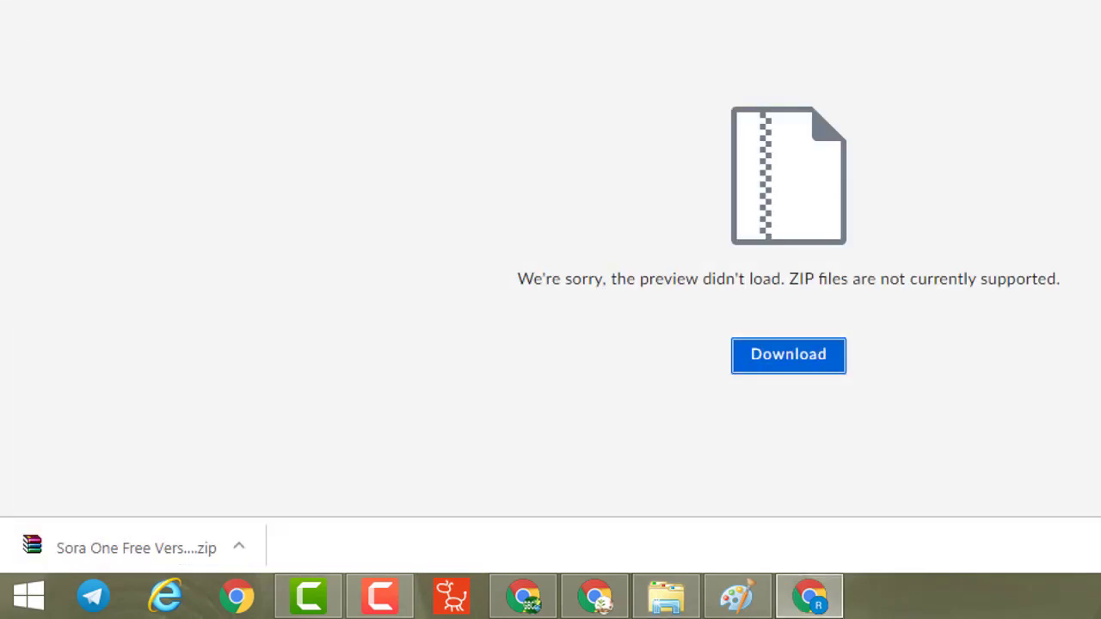
key(alt+Tab)
key(alt+Tab)
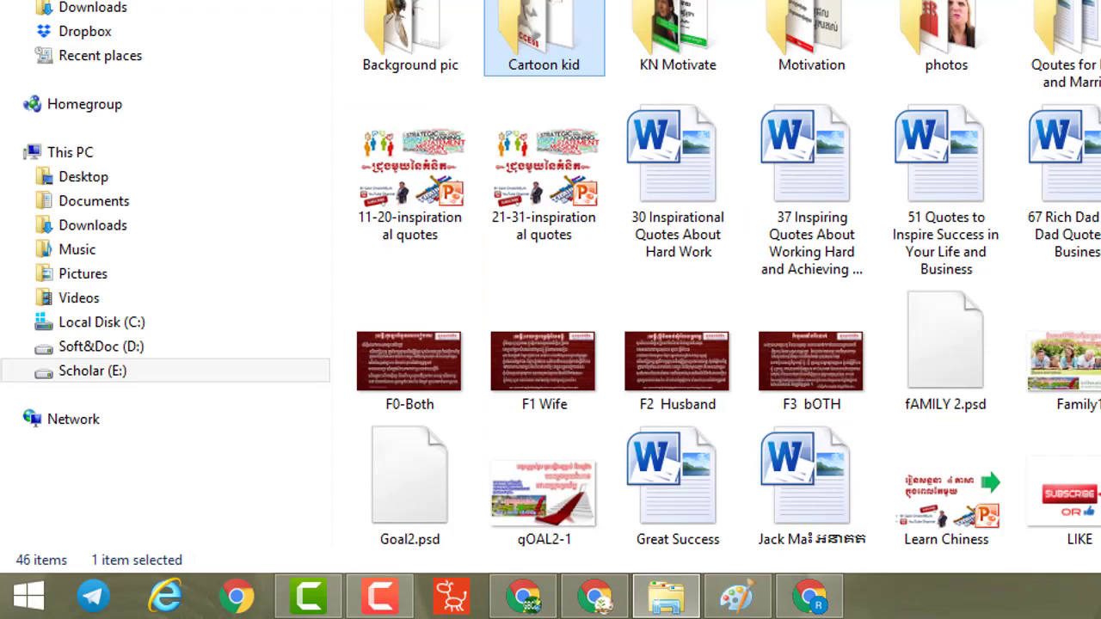
key(alt+Tab)
key(alt+Tab)
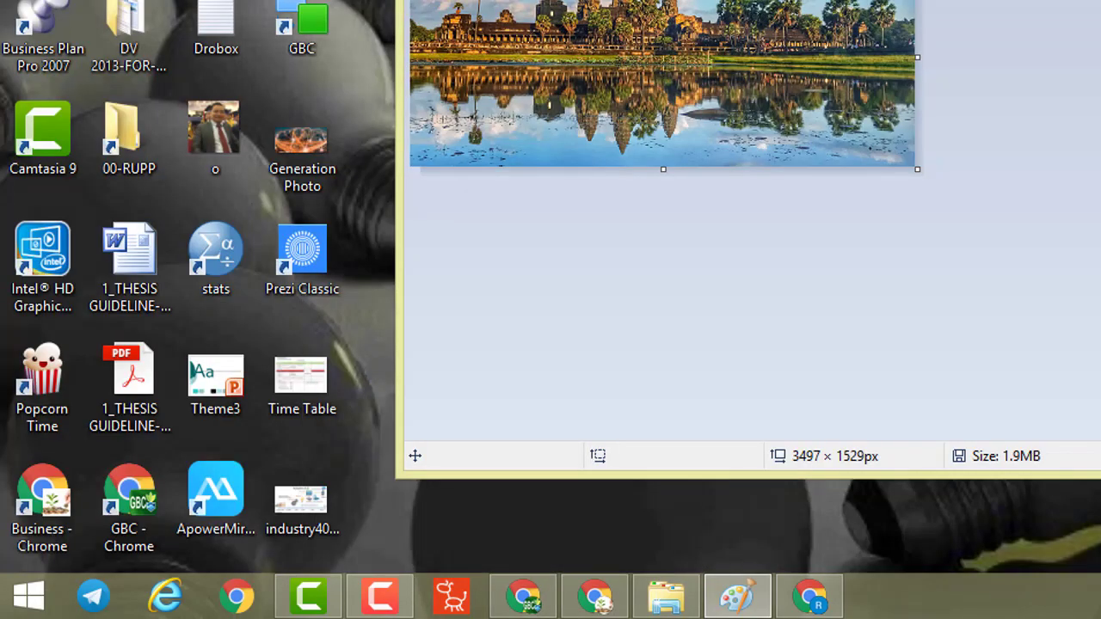
key(super+d)
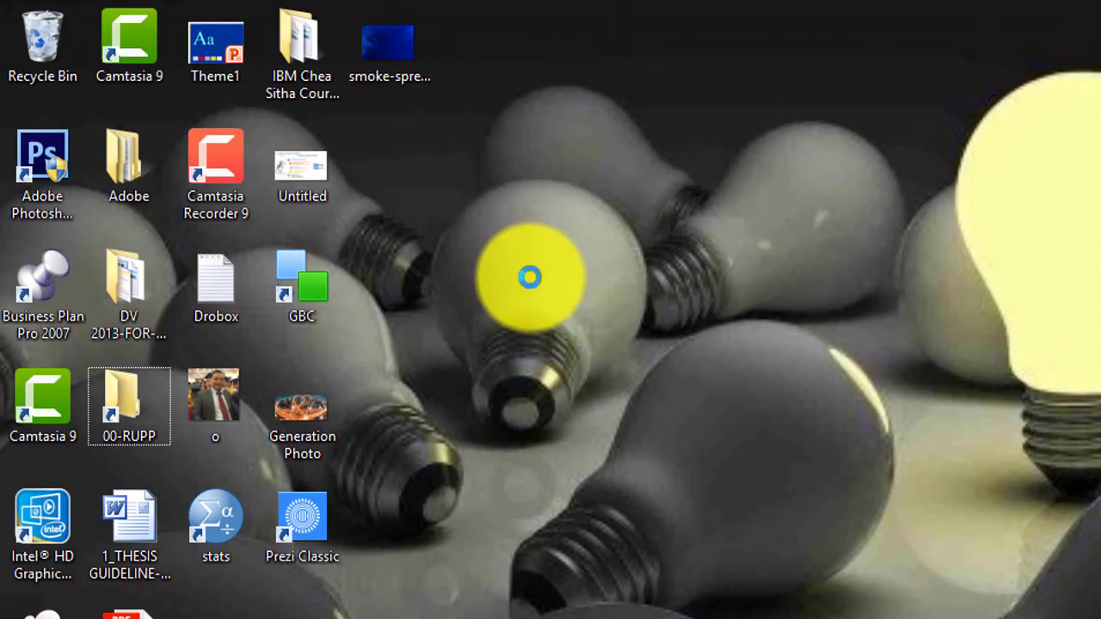
Paste the Sora One zip onto the desktop and extract its template file there.
right_click(532, 289)
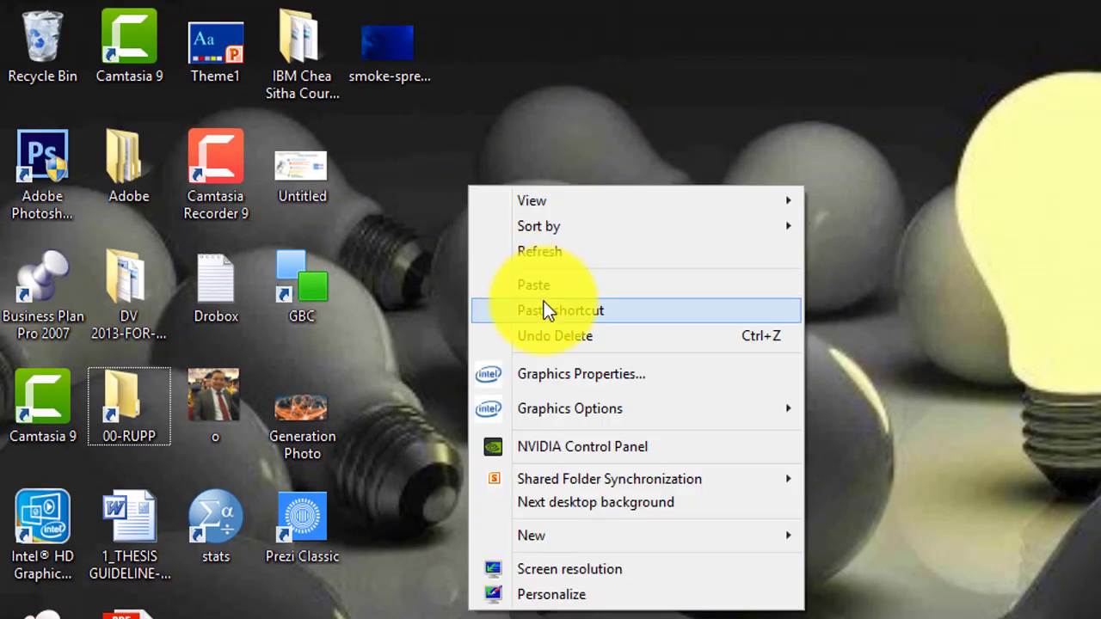
click(545, 288)
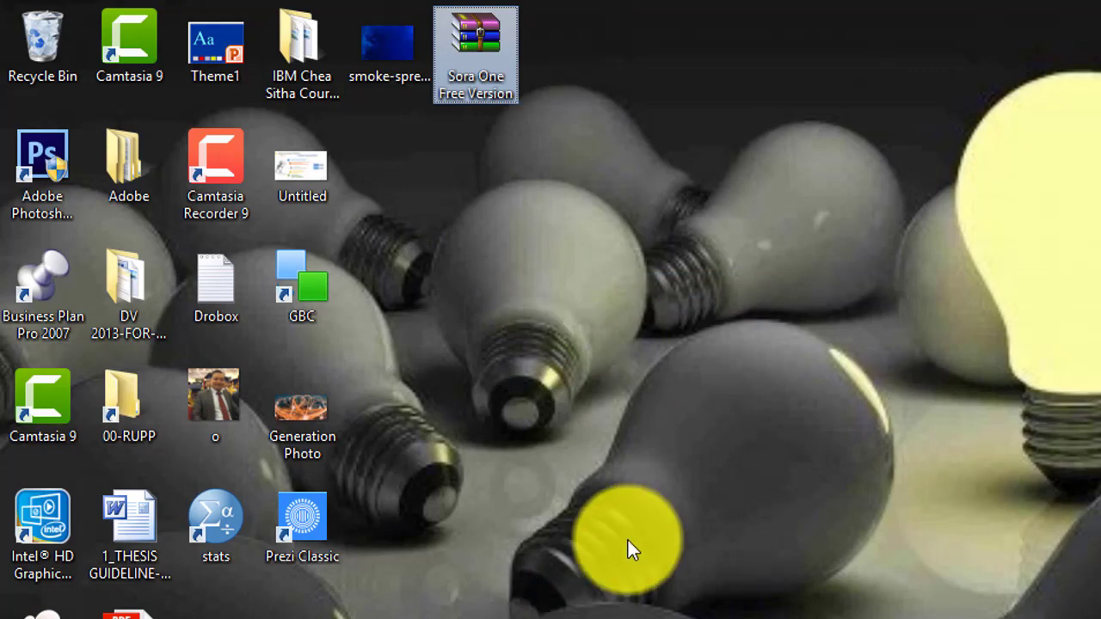
right_click(478, 51)
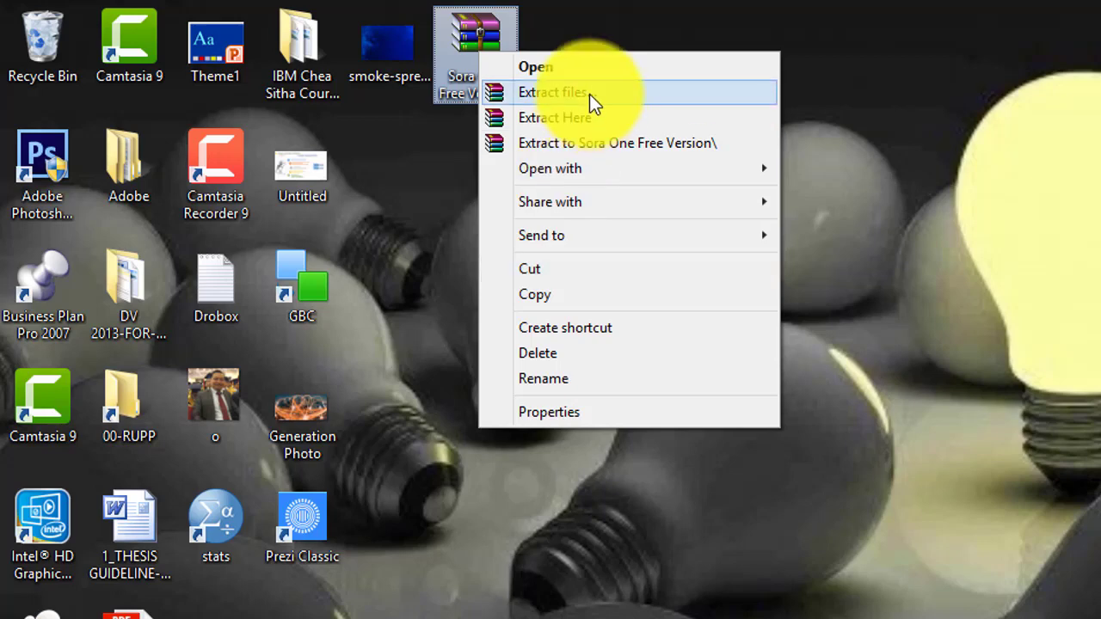
click(591, 120)
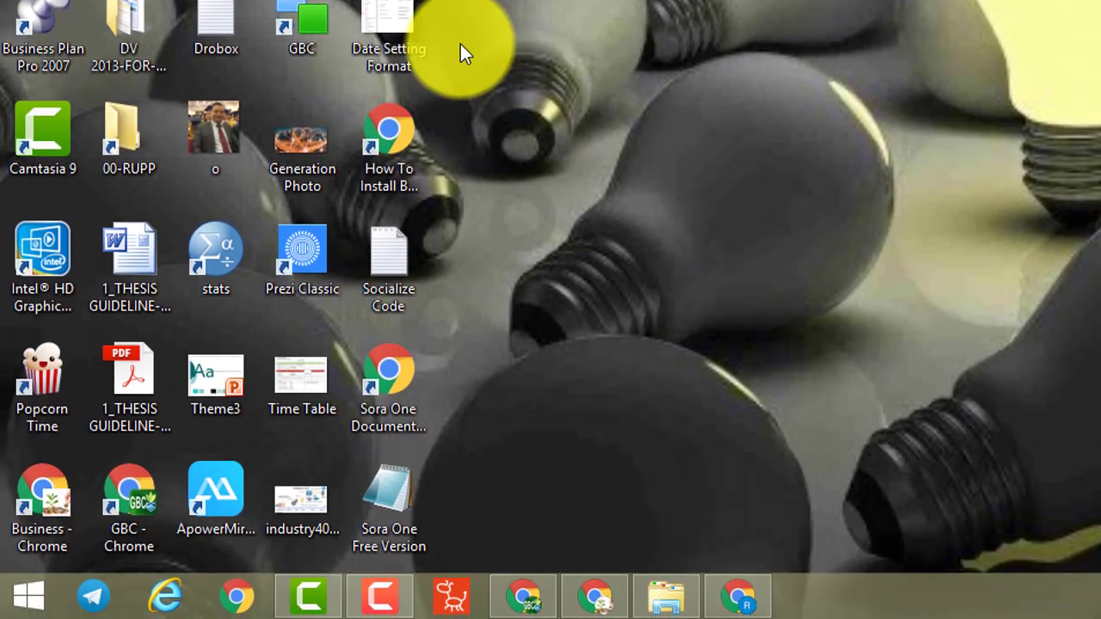
Open the extracted Sora One Free Version XML in Notepad and select all its code.
double_click(397, 501)
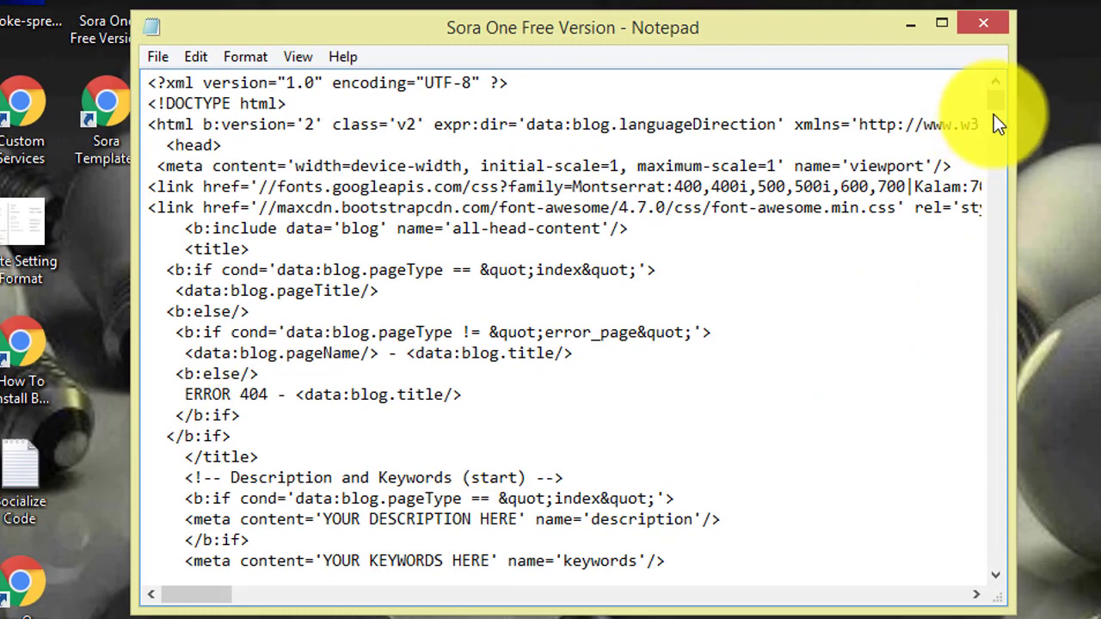
mouse_move(998, 115)
mouse_down()
mouse_move(998, 157)
mouse_move(995, 86)
mouse_up()
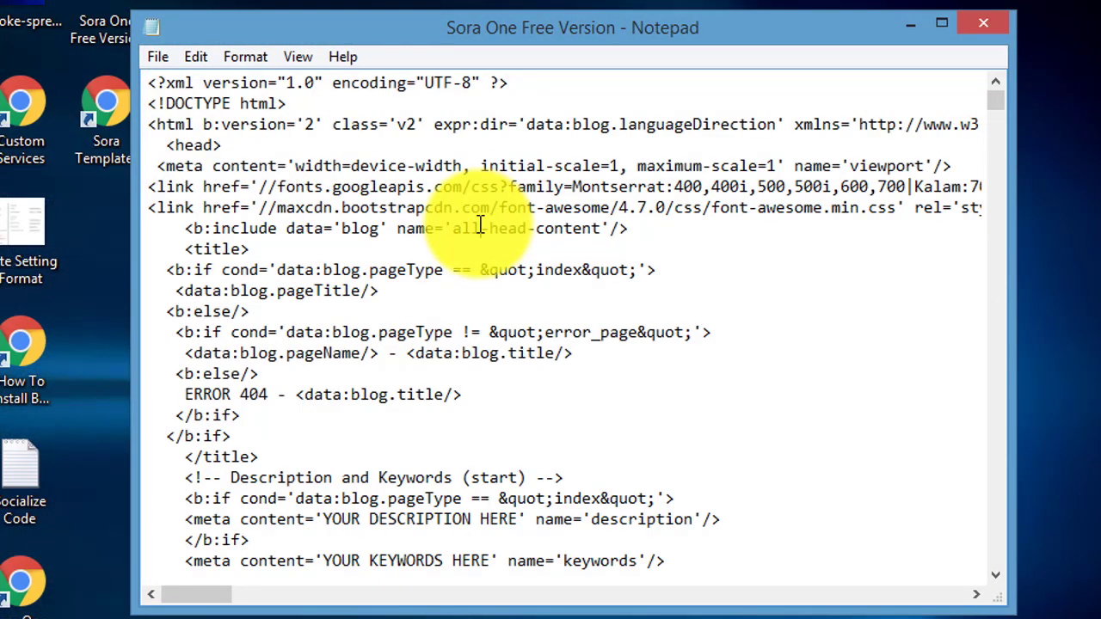
key(ctrl+a)
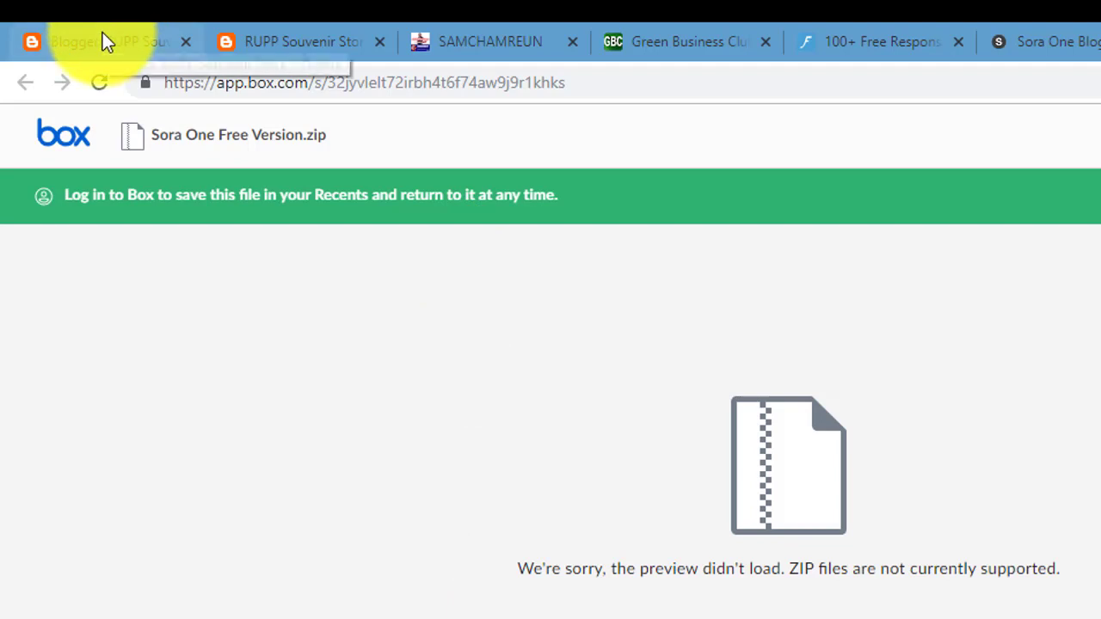
Replace the Blogger theme's HTML with the pasted Sora One template code and save it.
click(102, 39)
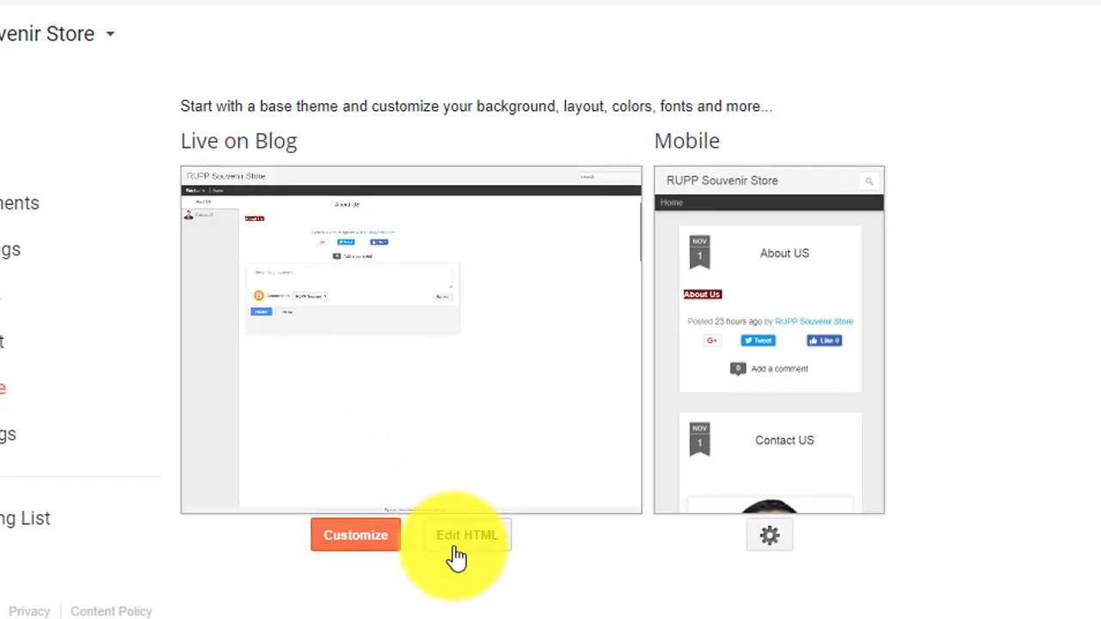
click(465, 537)
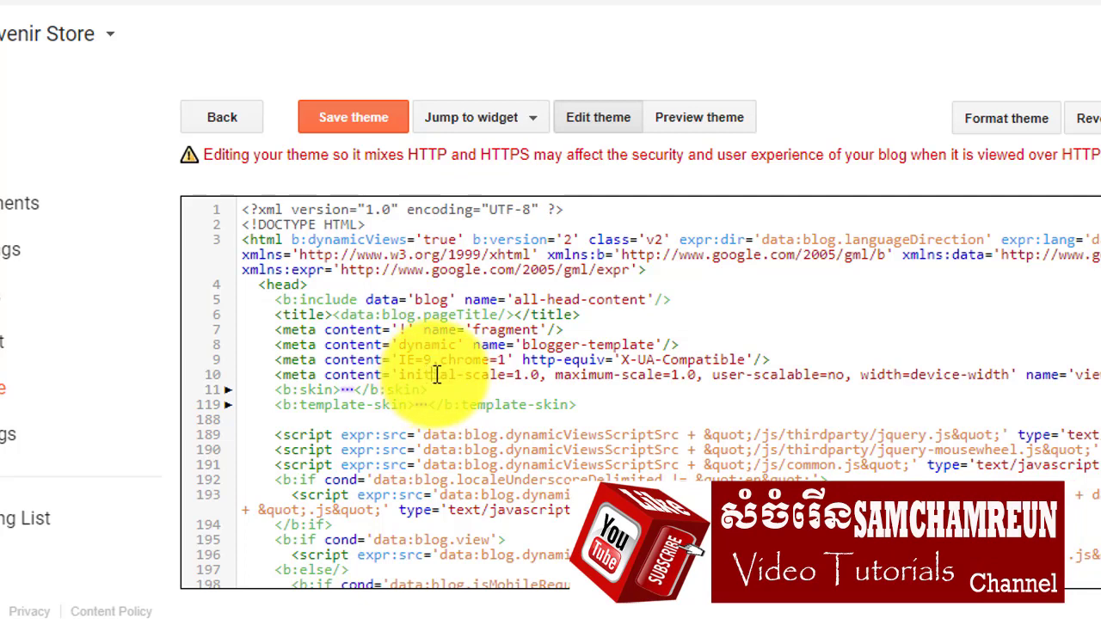
key(ctrl+a)
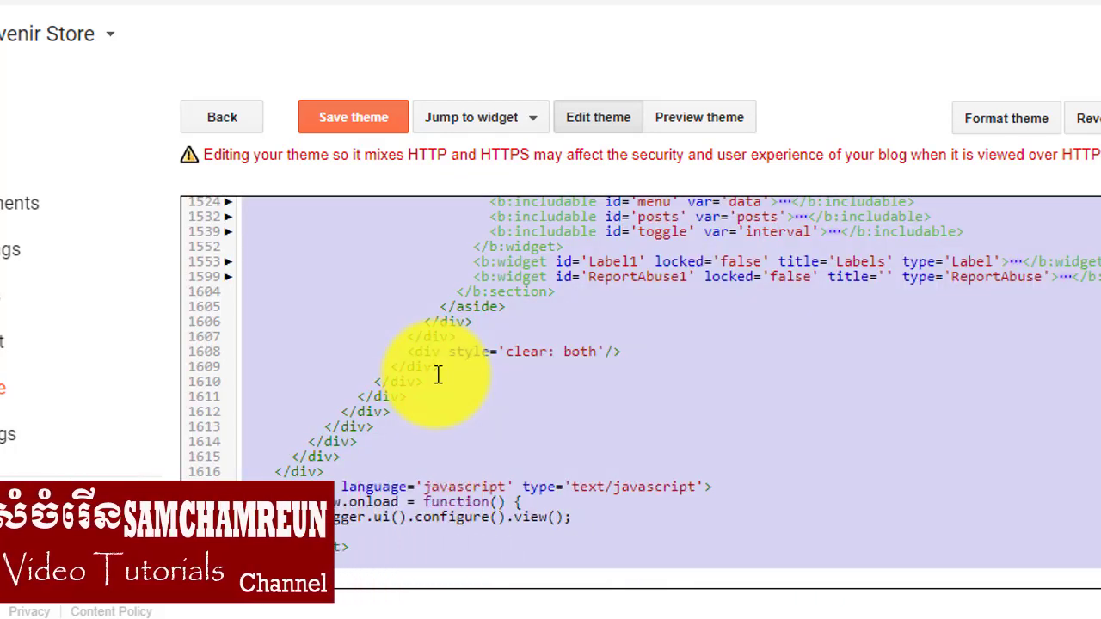
key(Delete)
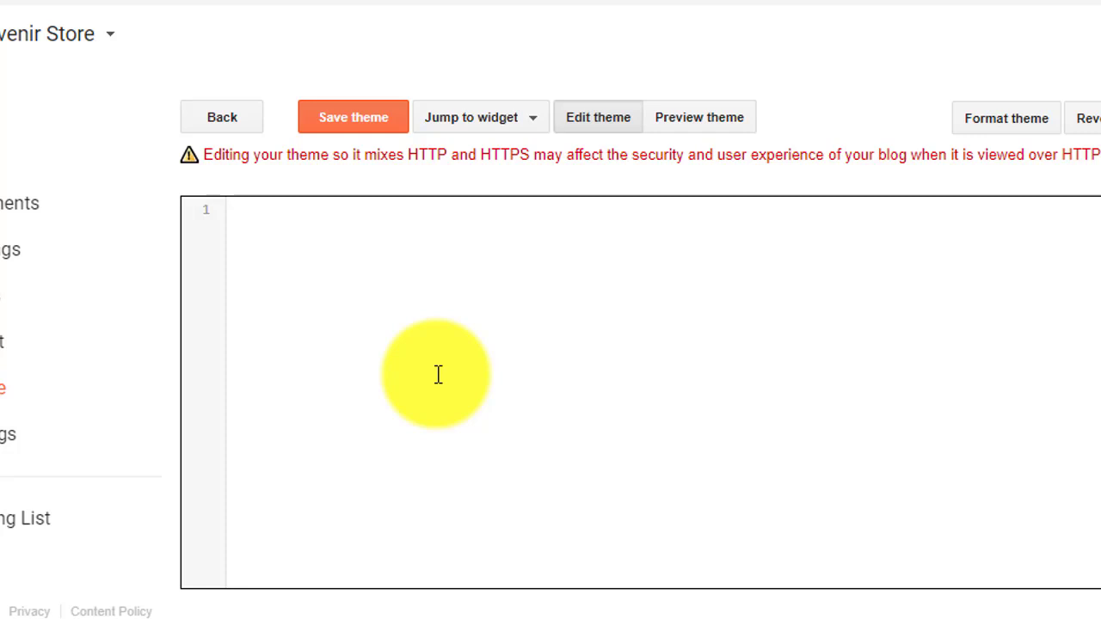
key(ctrl+v)
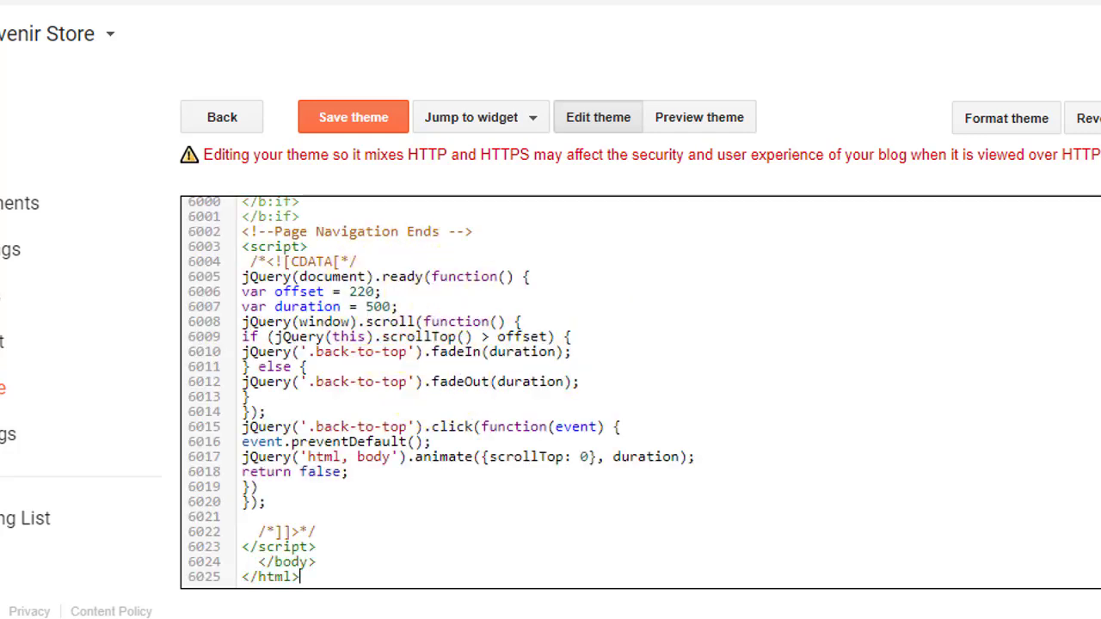
key(ctrl+Home)
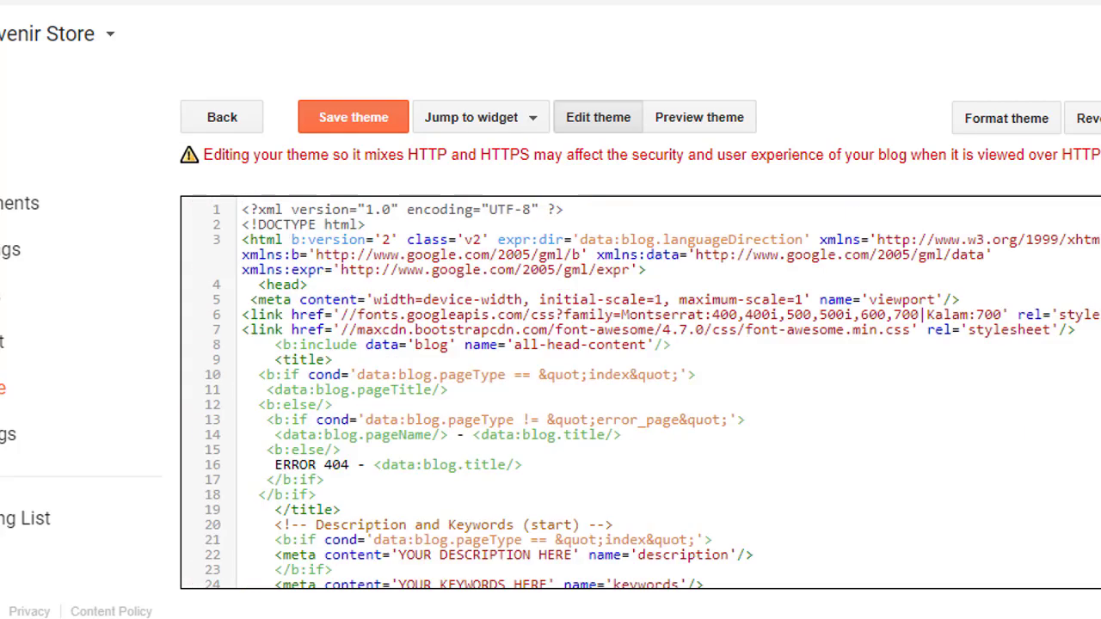
click(359, 117)
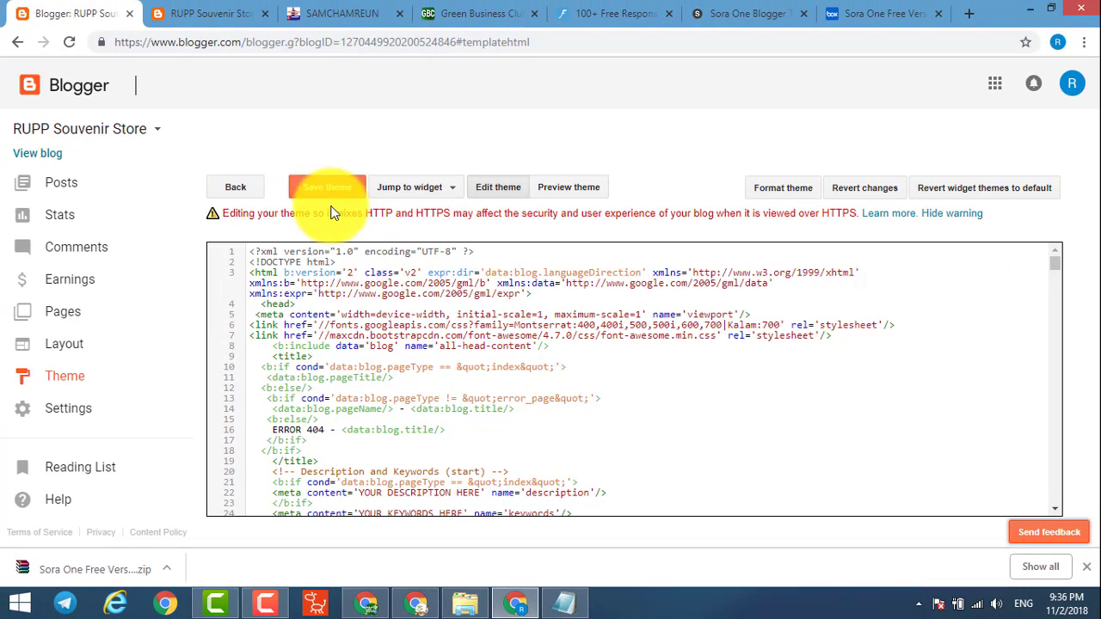
Reload the live RUPP Souvenir Store blog and review the new Sora One design and Features menu.
click(198, 12)
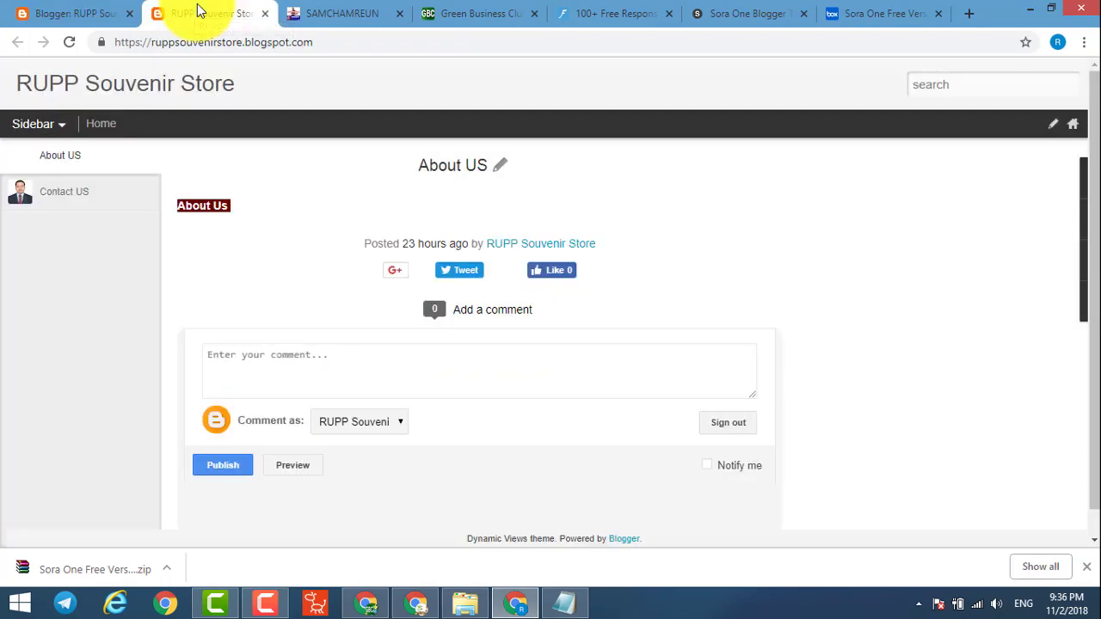
click(68, 42)
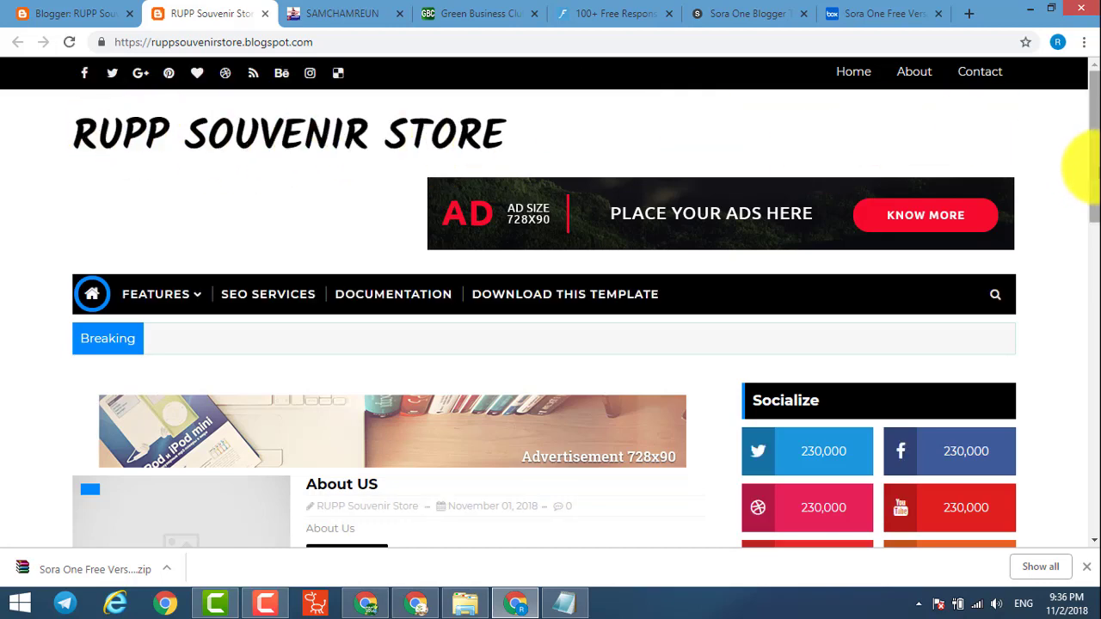
mouse_move(1092, 168)
mouse_down()
mouse_move(1093, 243)
mouse_move(1086, 233)
mouse_move(824, 245)
mouse_up()
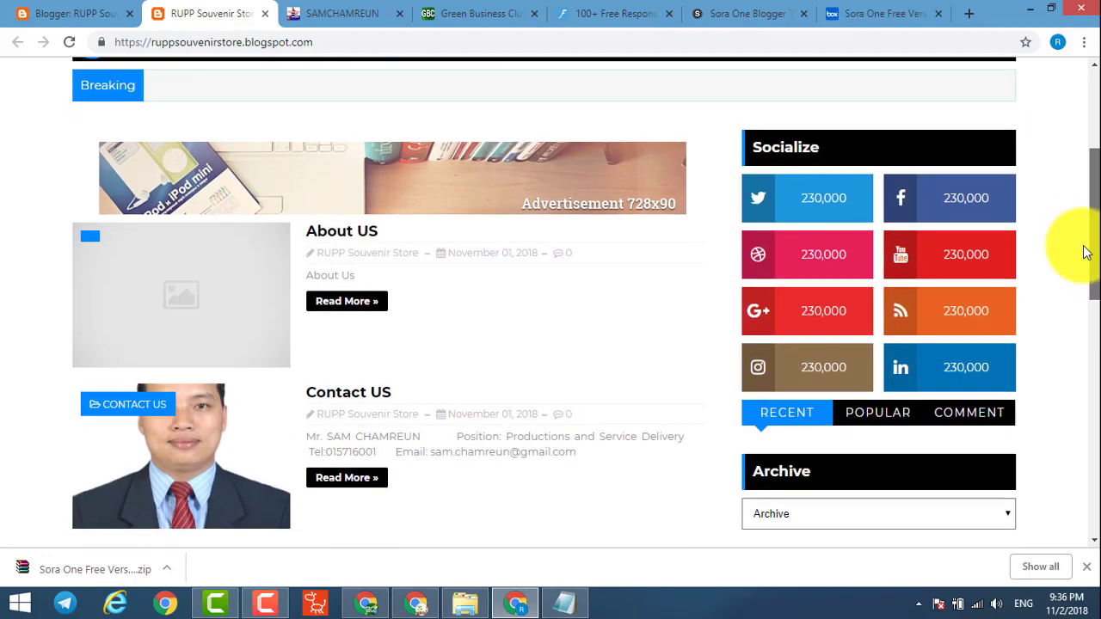
scroll(774, 276, up, 3)
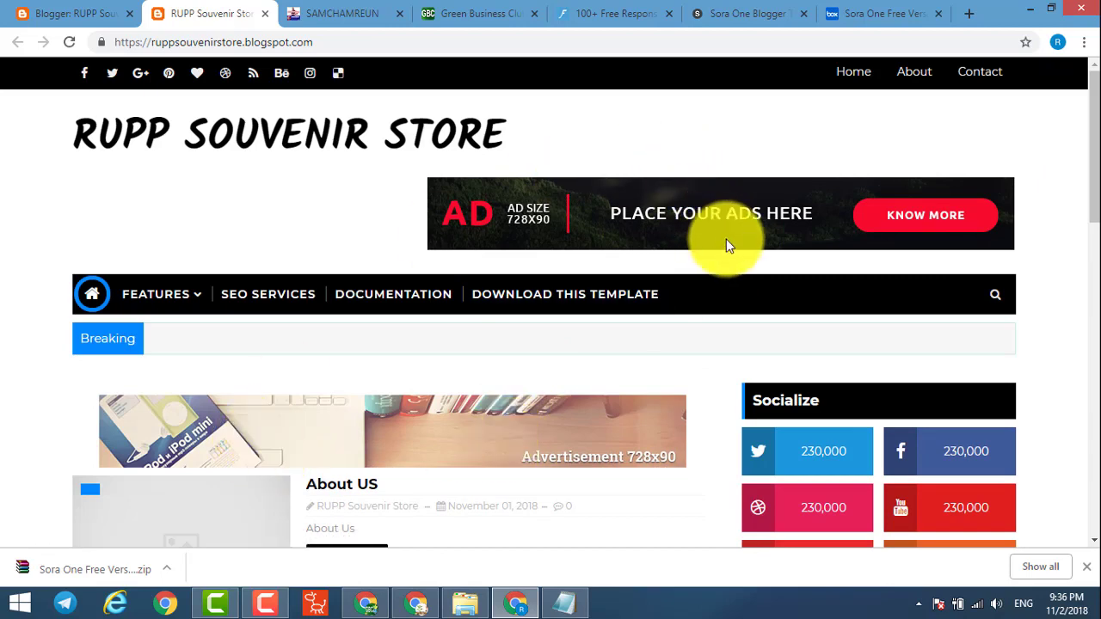
mouse_move(1093, 176)
mouse_down()
mouse_move(1093, 341)
mouse_move(1086, 77)
mouse_up()
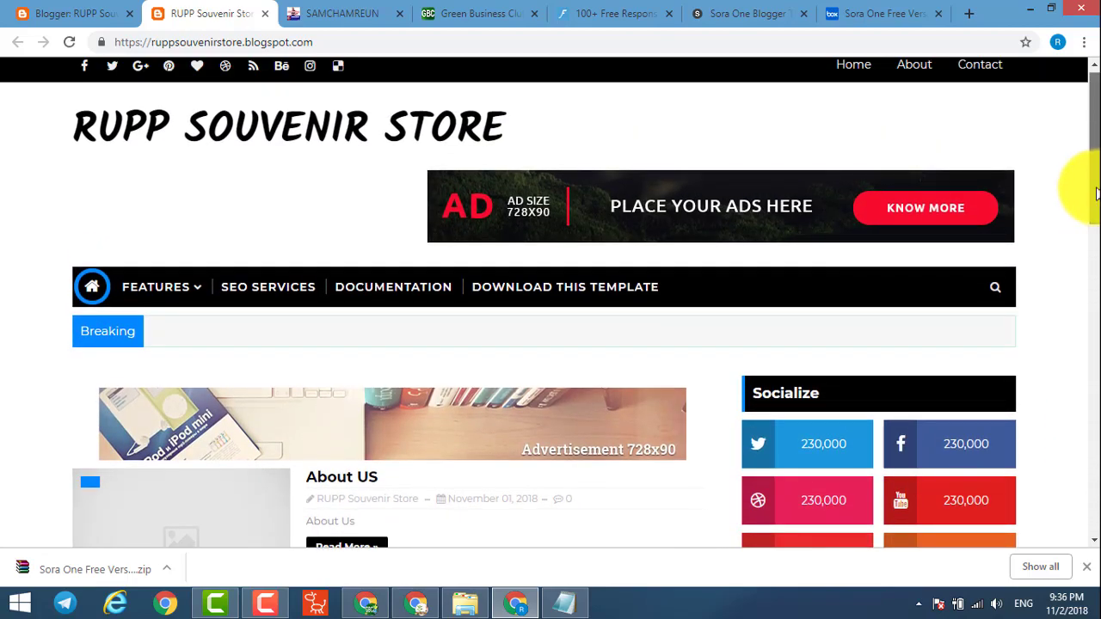
scroll(999, 334, down, 10)
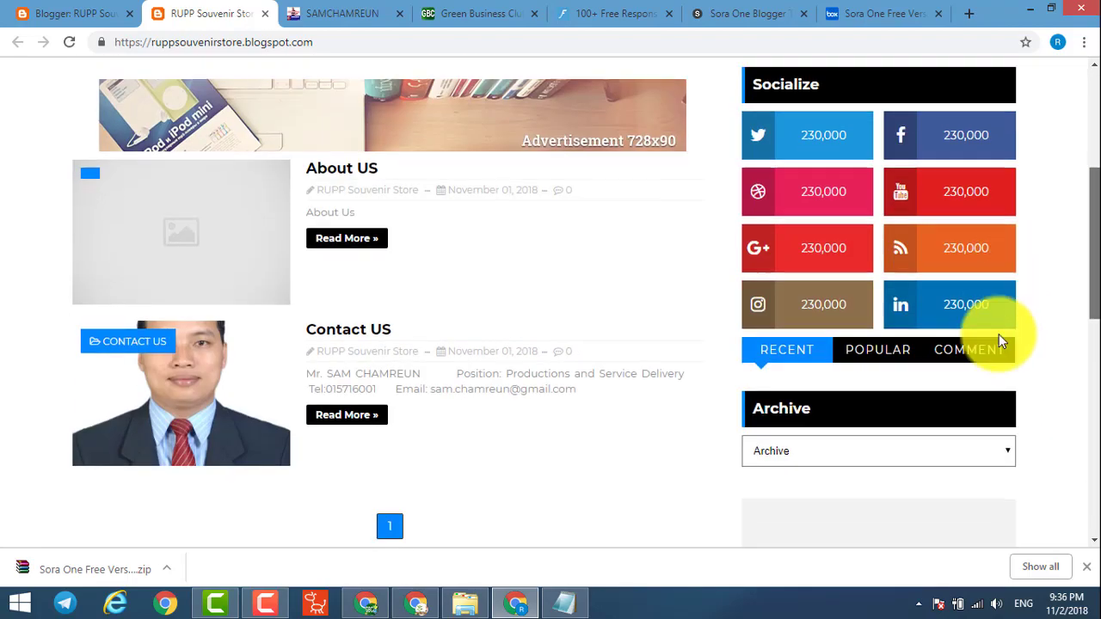
scroll(968, 495, up, 10)
scroll(980, 370, down, 5)
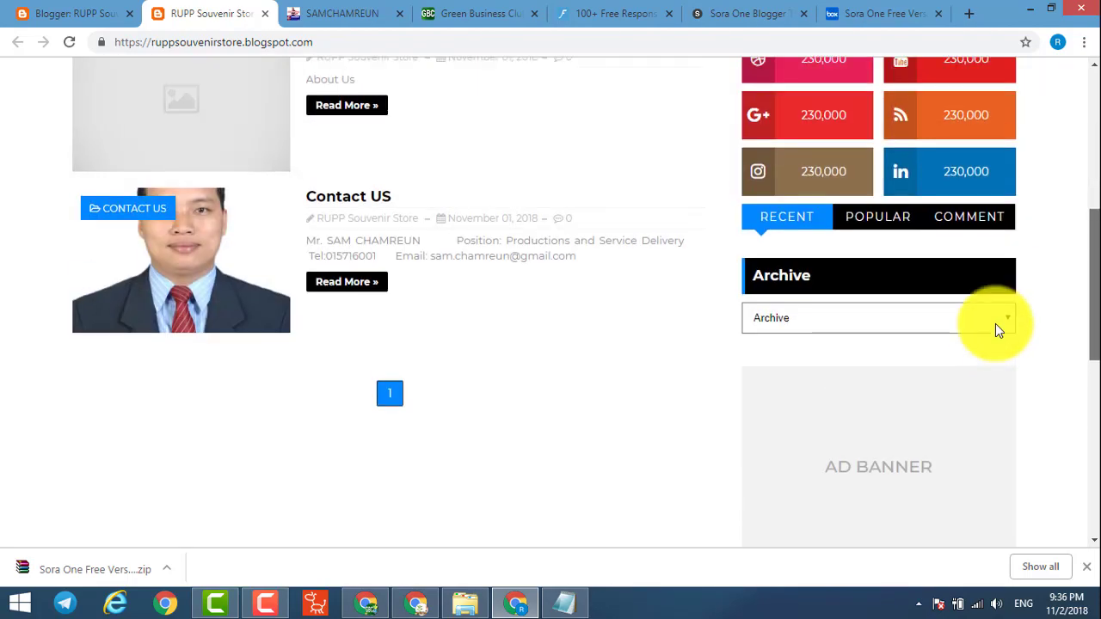
scroll(1015, 258, up, 5)
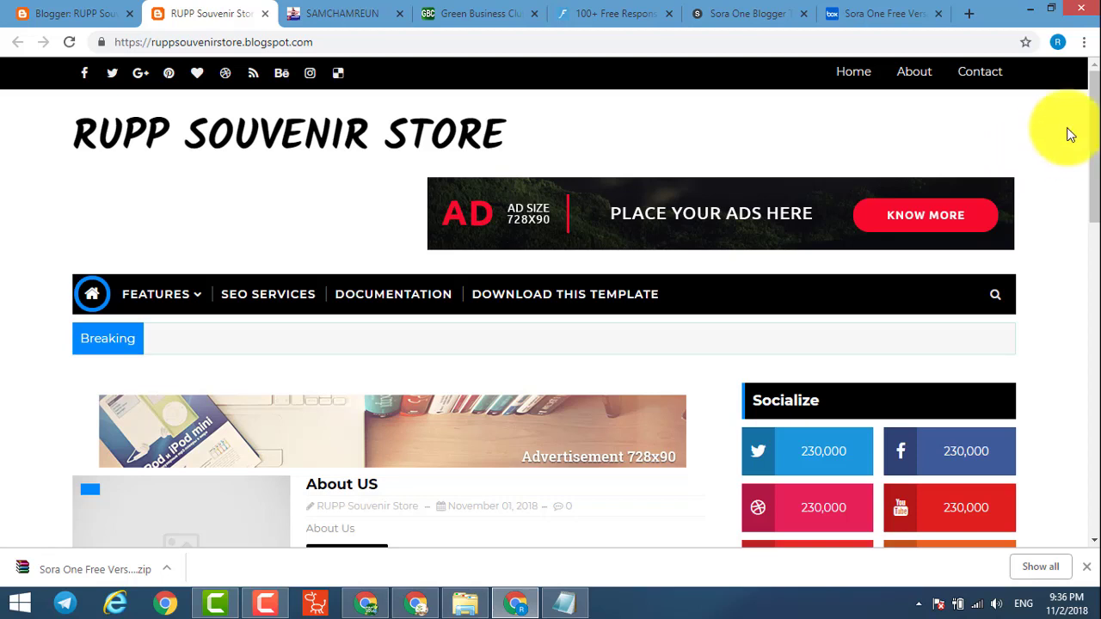
mouse_move(147, 319)
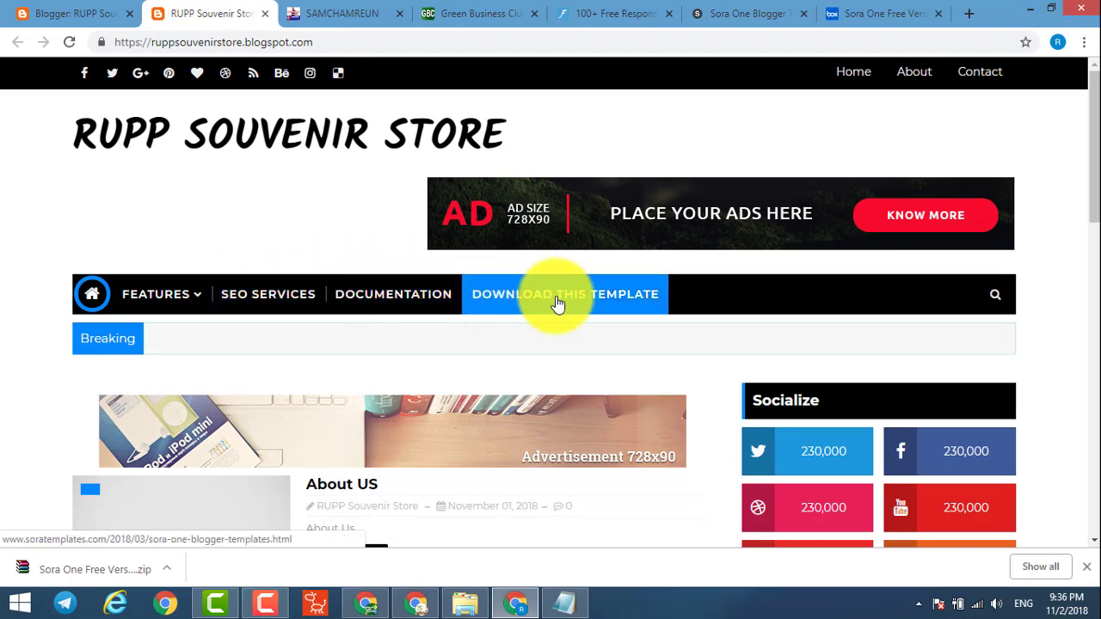
mouse_move(174, 297)
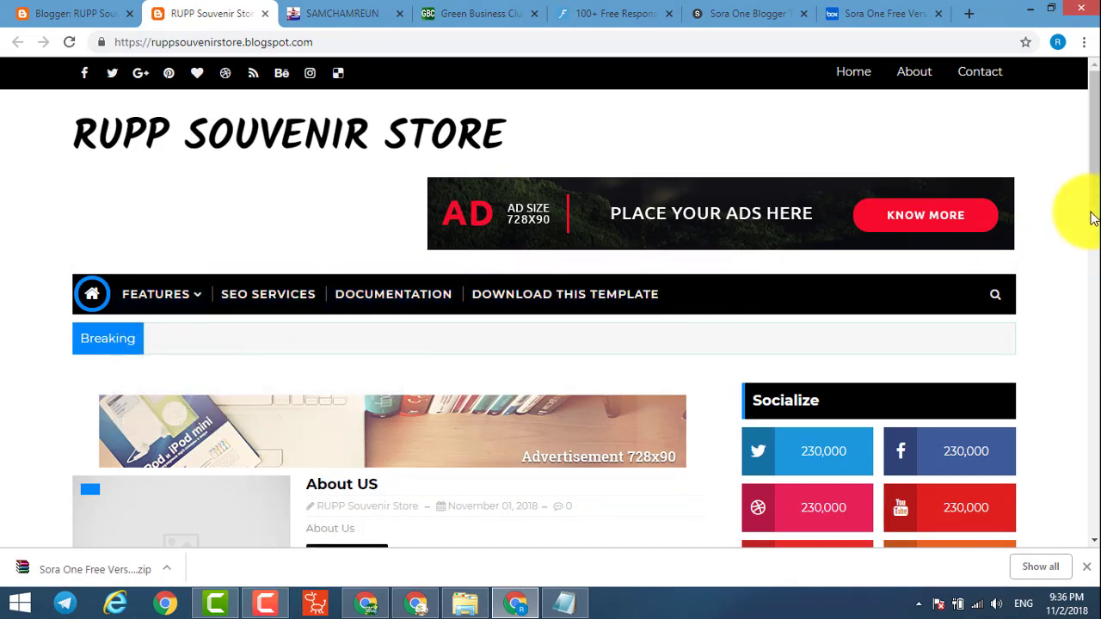
drag(1096, 176, 1097, 146)
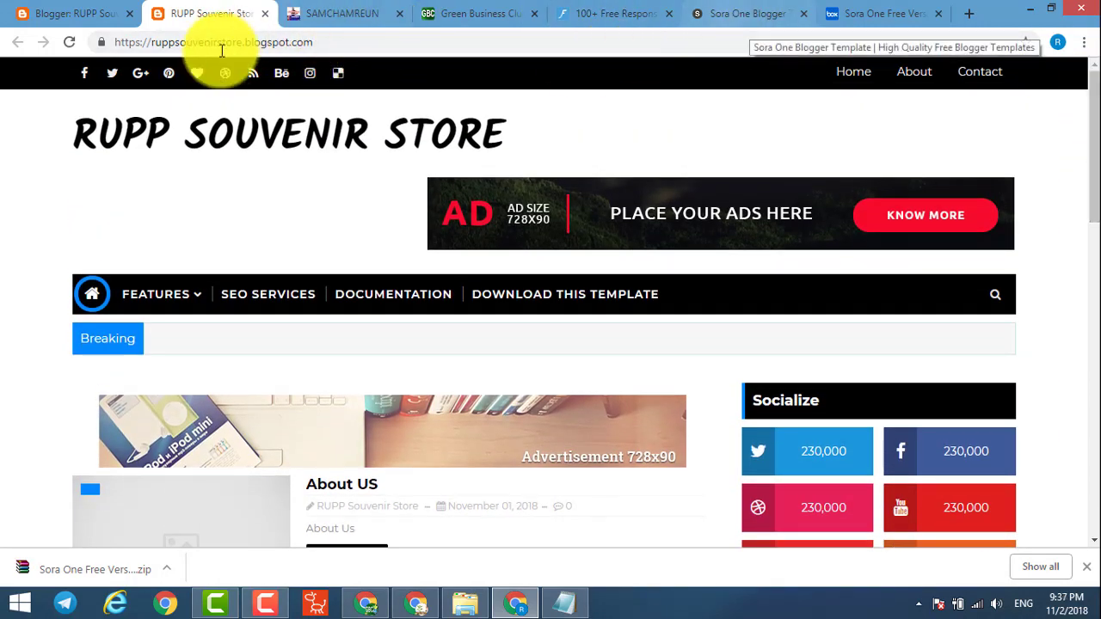
click(91, 19)
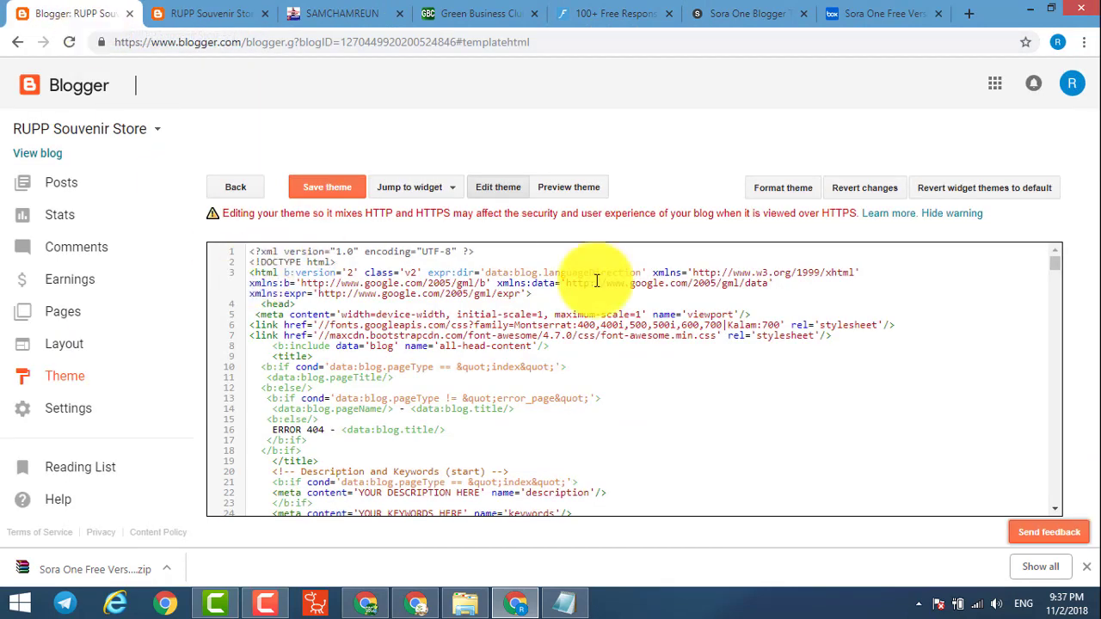
click(652, 376)
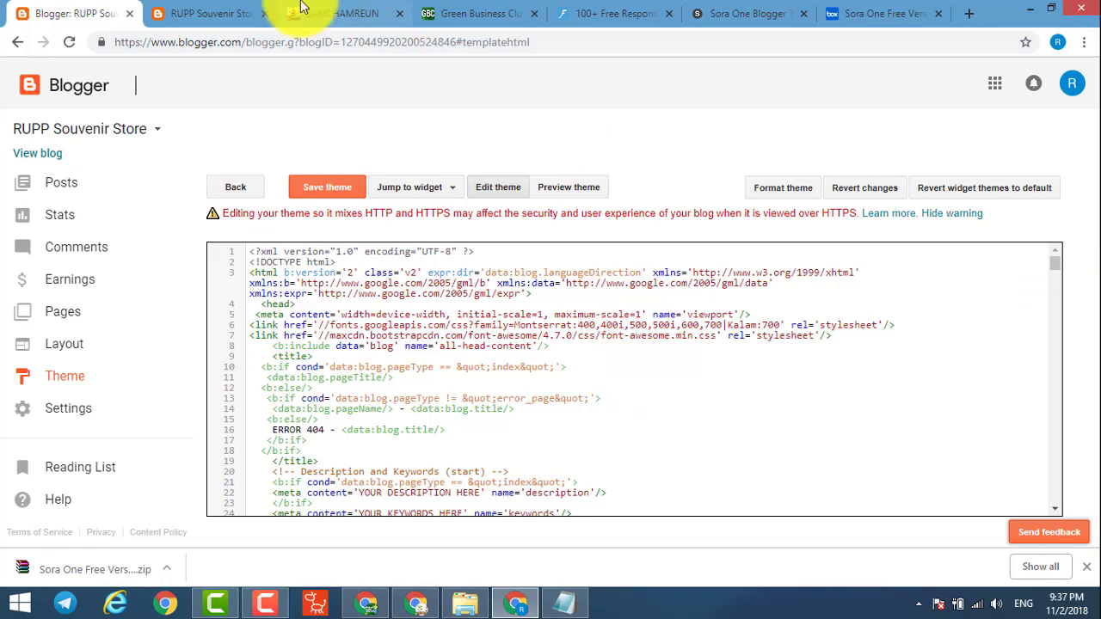
click(209, 16)
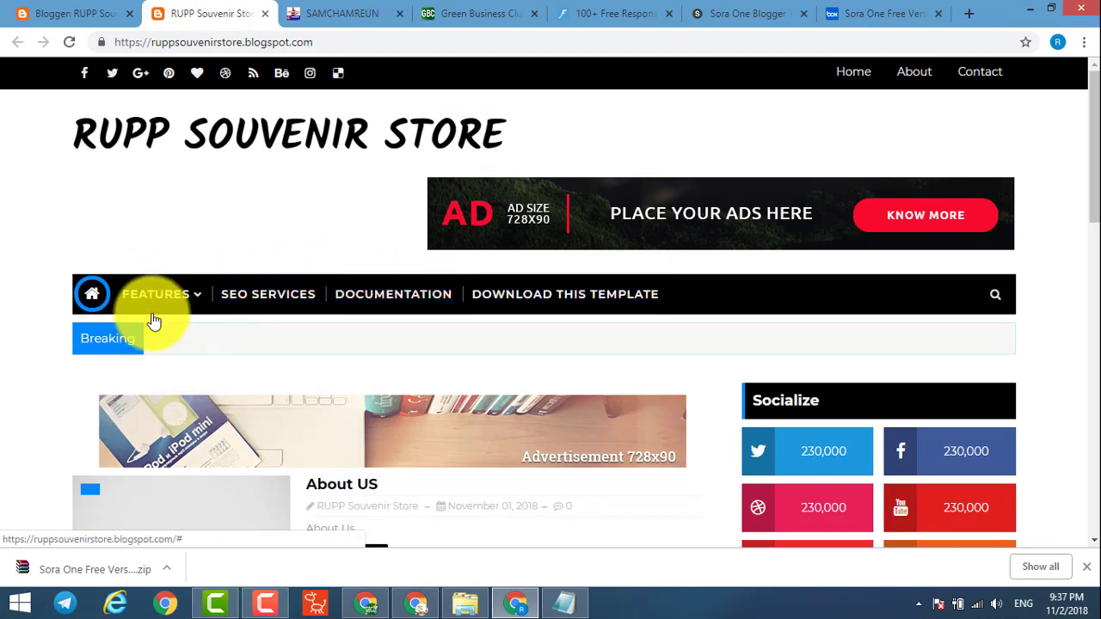
mouse_move(182, 339)
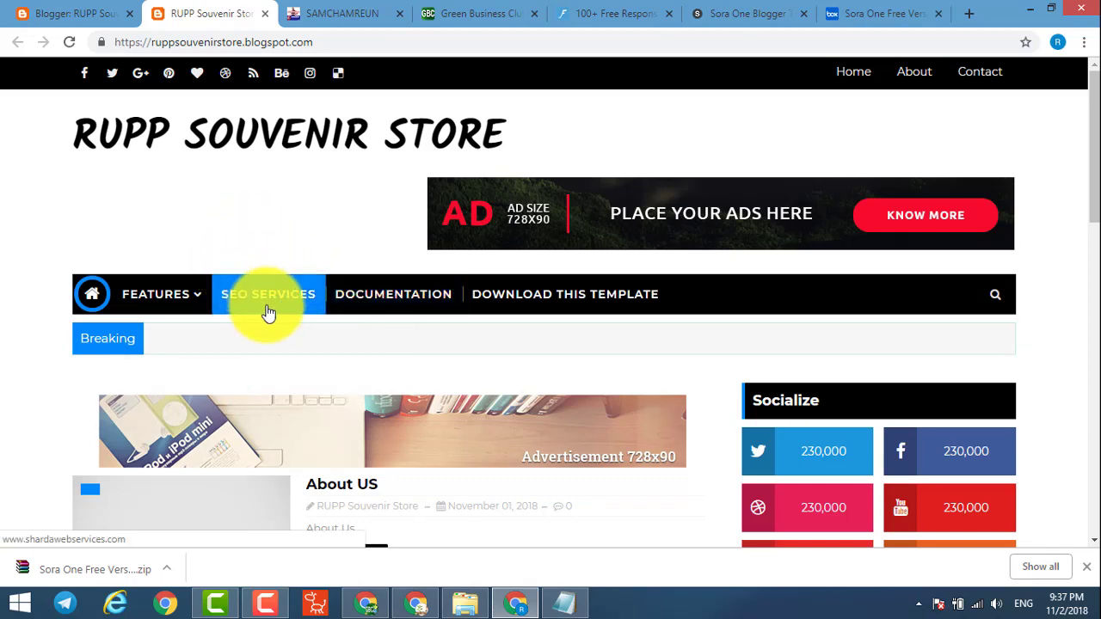
Search the theme code for 'SEO' to locate the Main Menu link-list labels.
click(91, 15)
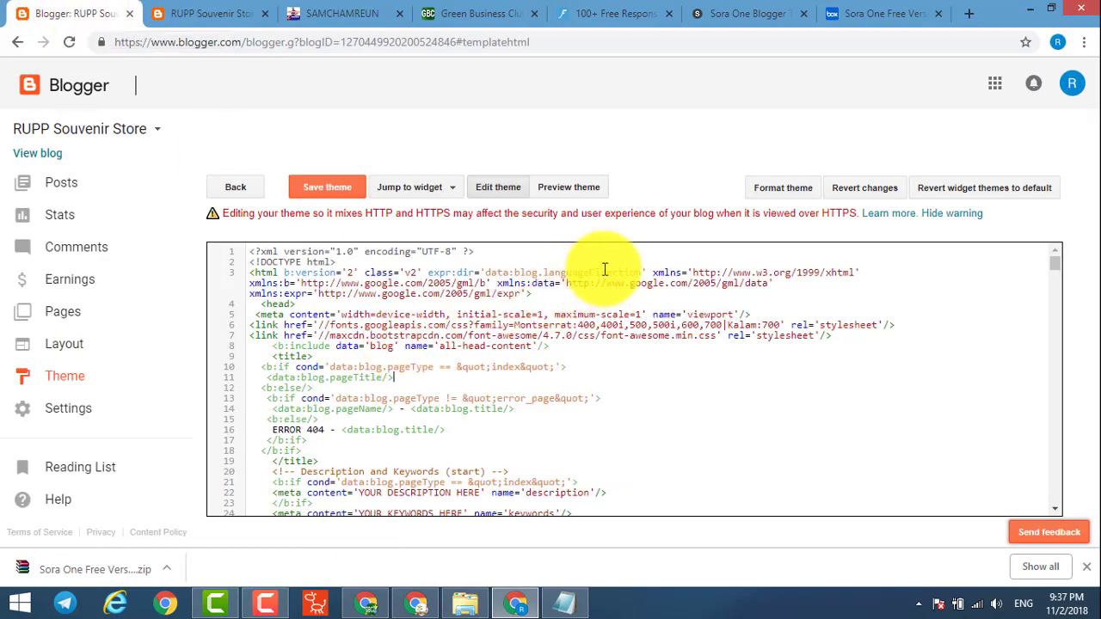
click(486, 254)
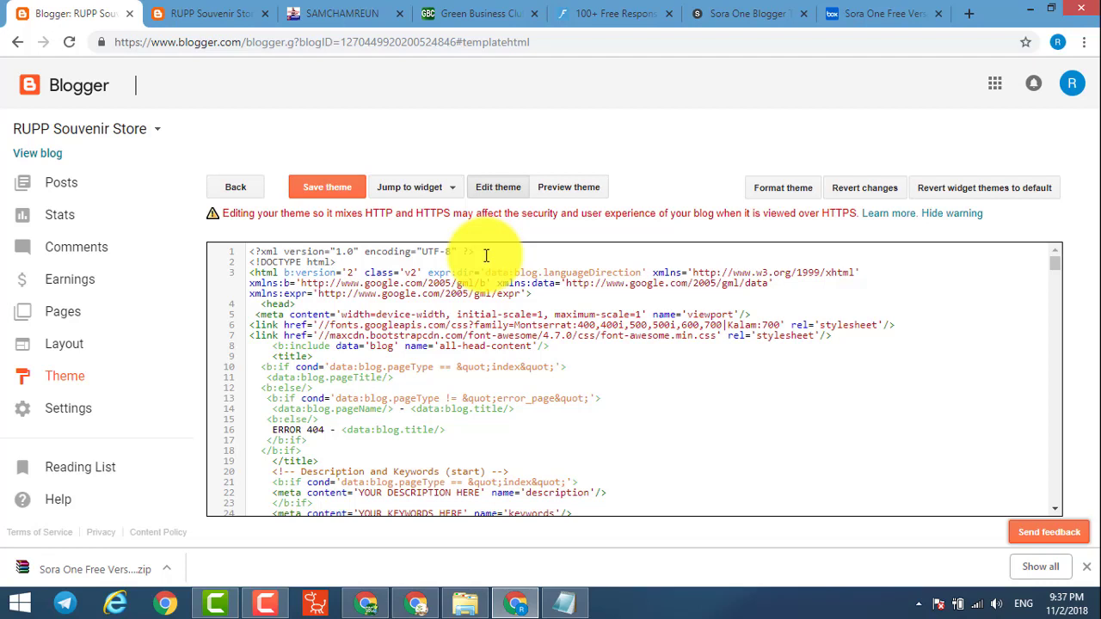
key(ctrl+f)
text(SEO)
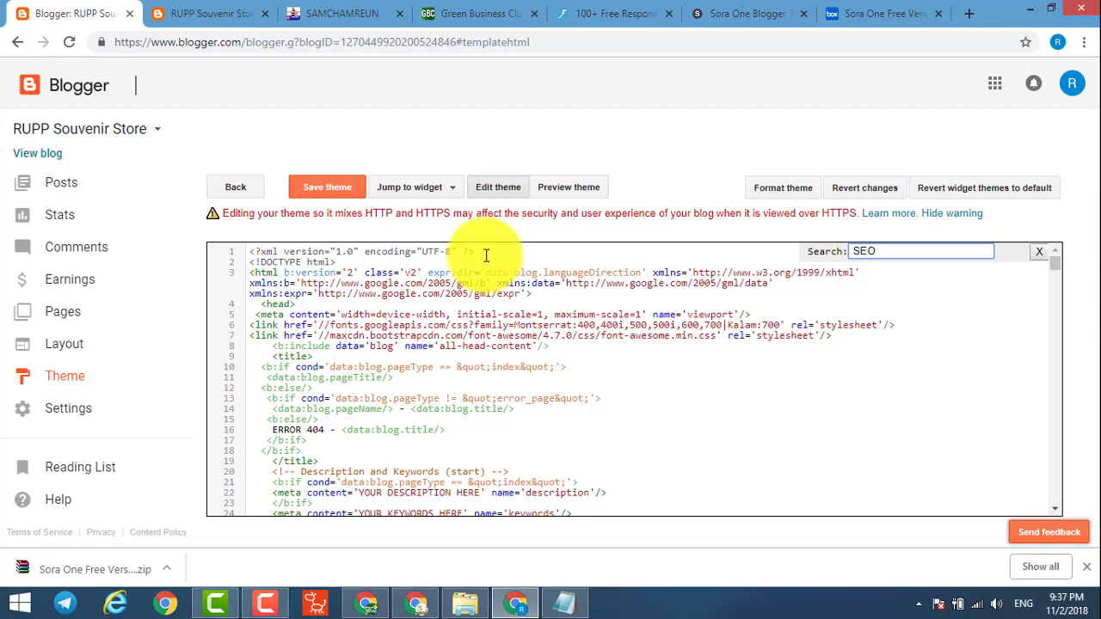
key(Return)
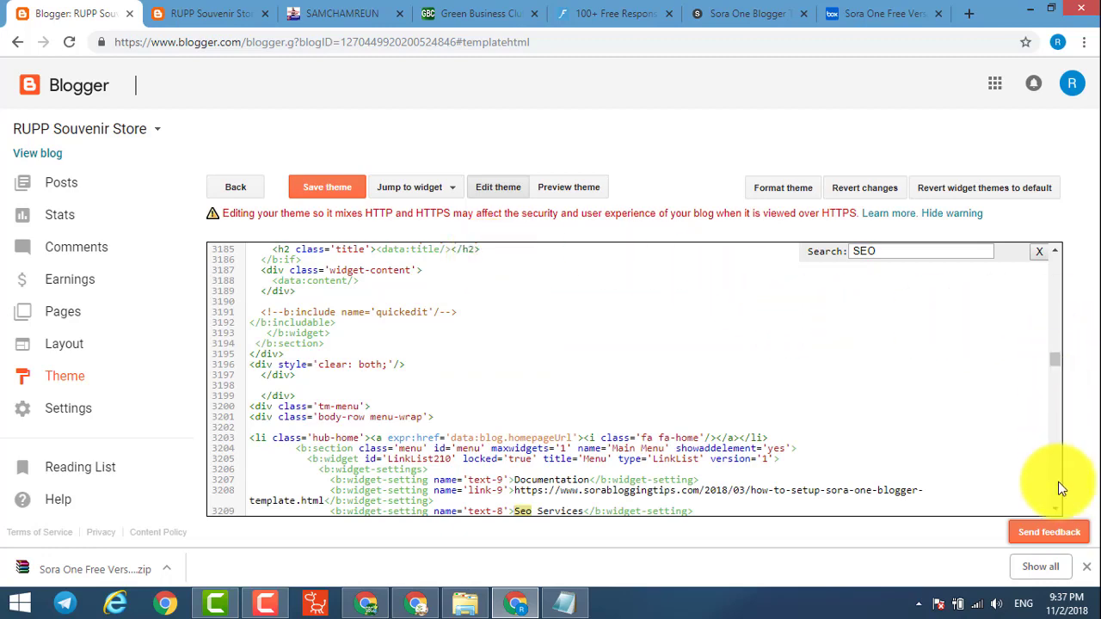
scroll(1058, 505, down, 3)
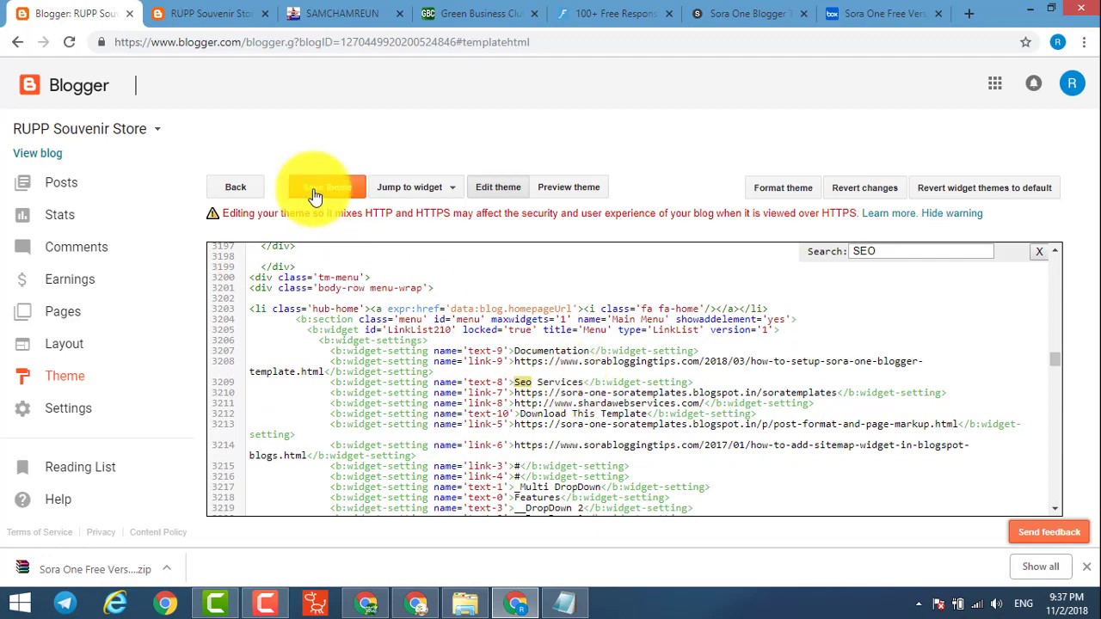
click(207, 13)
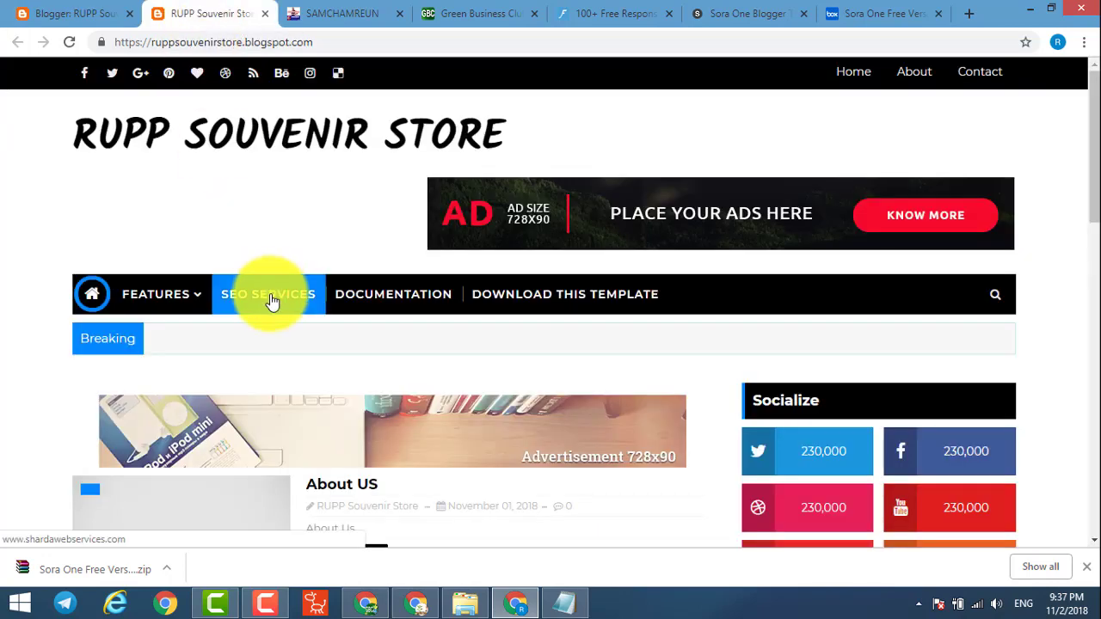
click(79, 13)
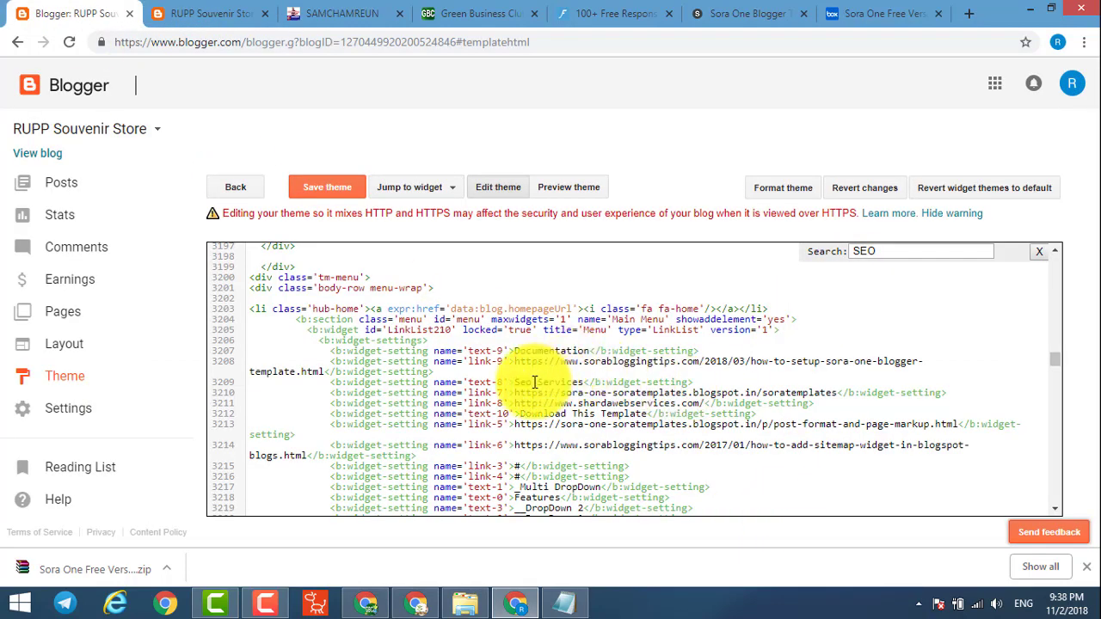
Change the text-8 menu label from 'Seo Services' to 'Delivery Services' and save the theme.
click(534, 382)
key(BackSpace)
key(BackSpace)
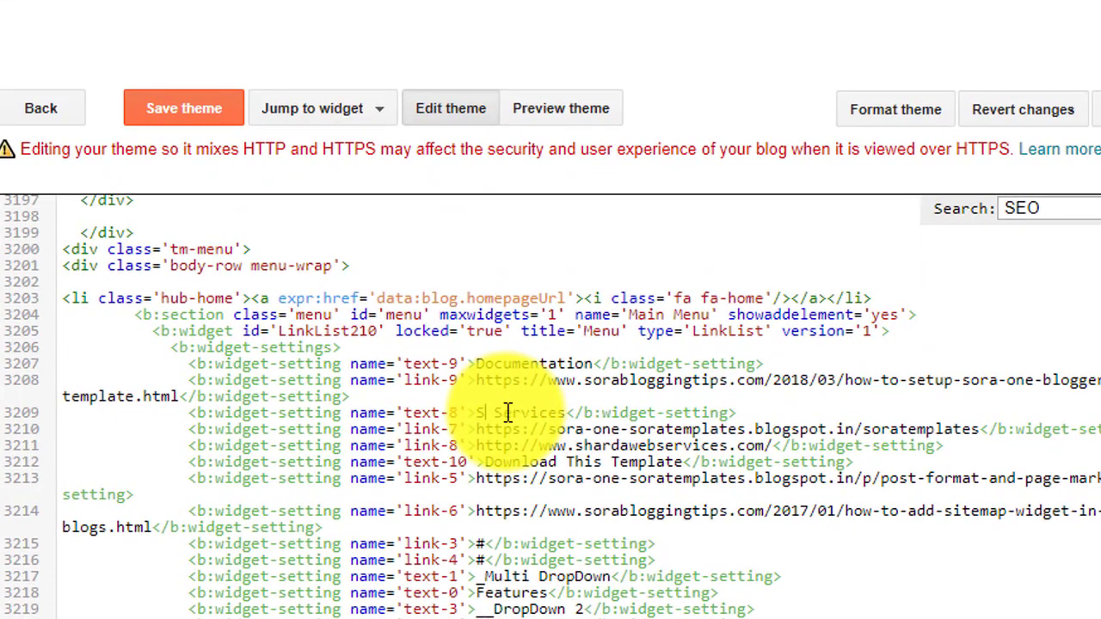
key(BackSpace)
text(D)
text(elivery)
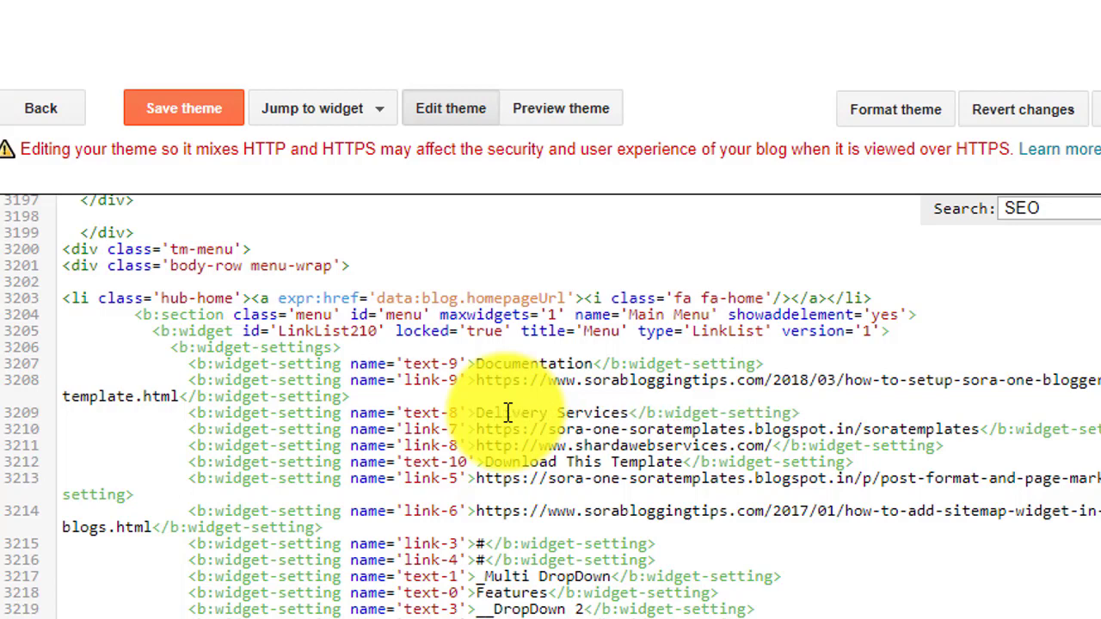
key(Delete)
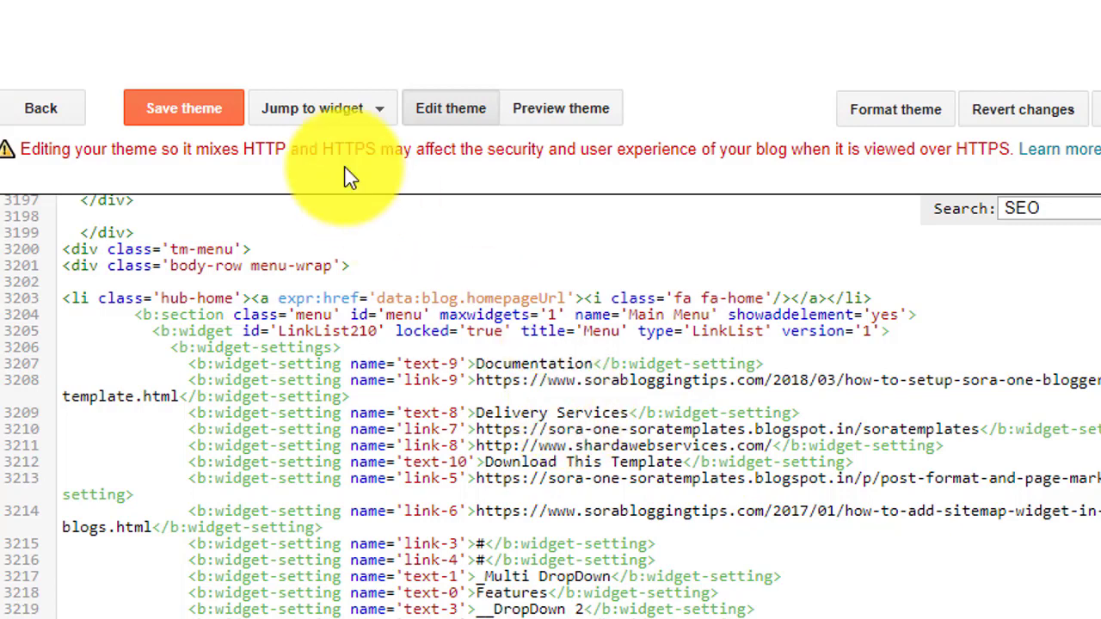
click(185, 114)
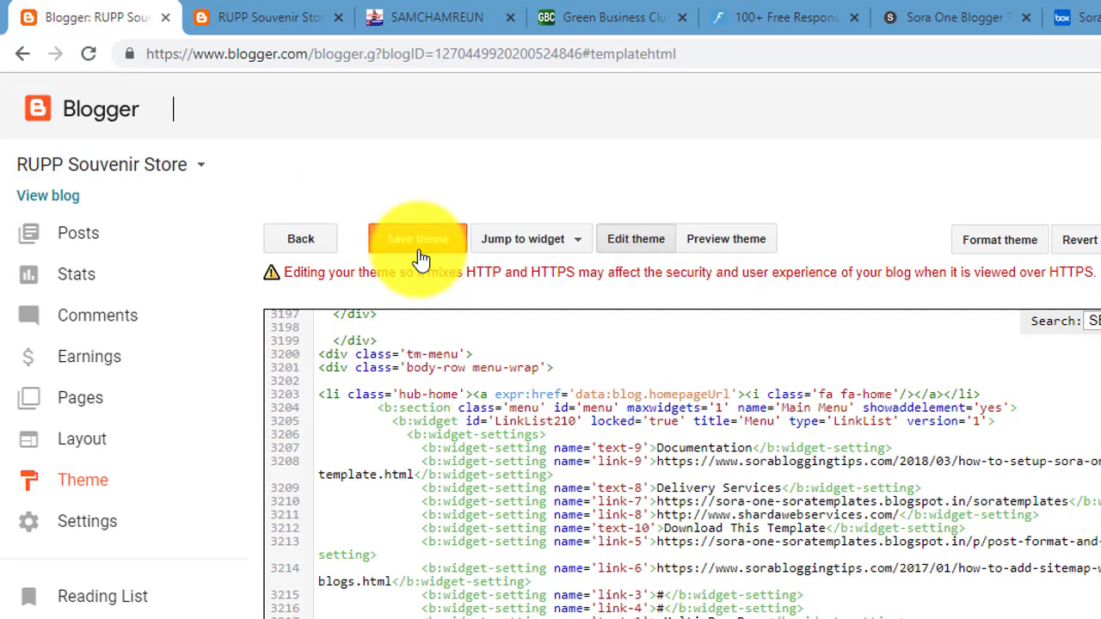
Reload the live blog to check Delivery Services and the Features dropdown items.
click(254, 19)
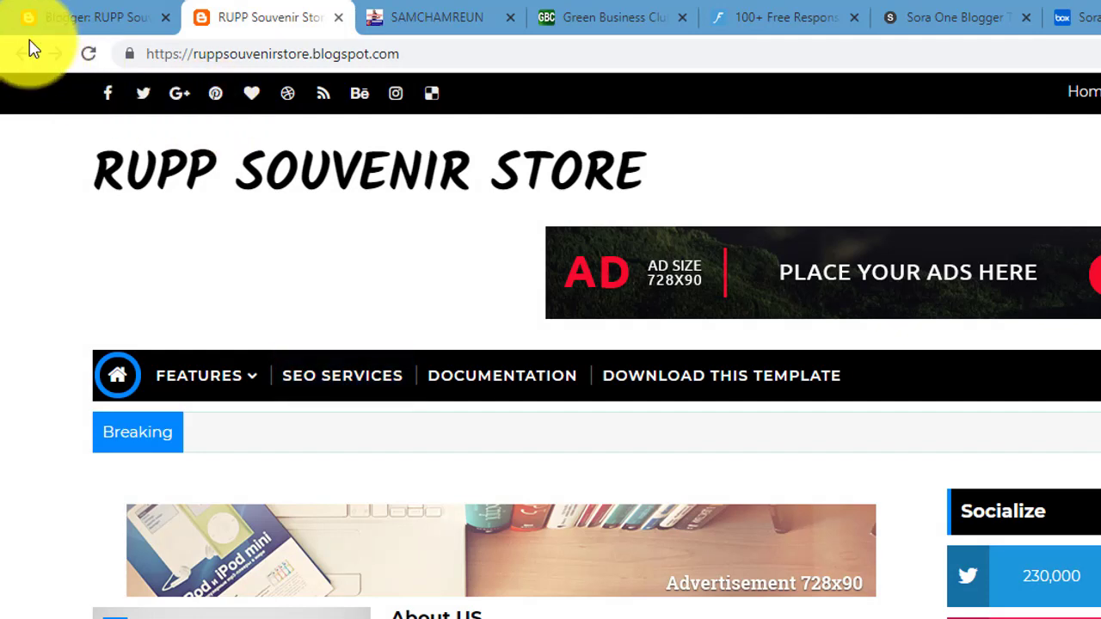
click(90, 55)
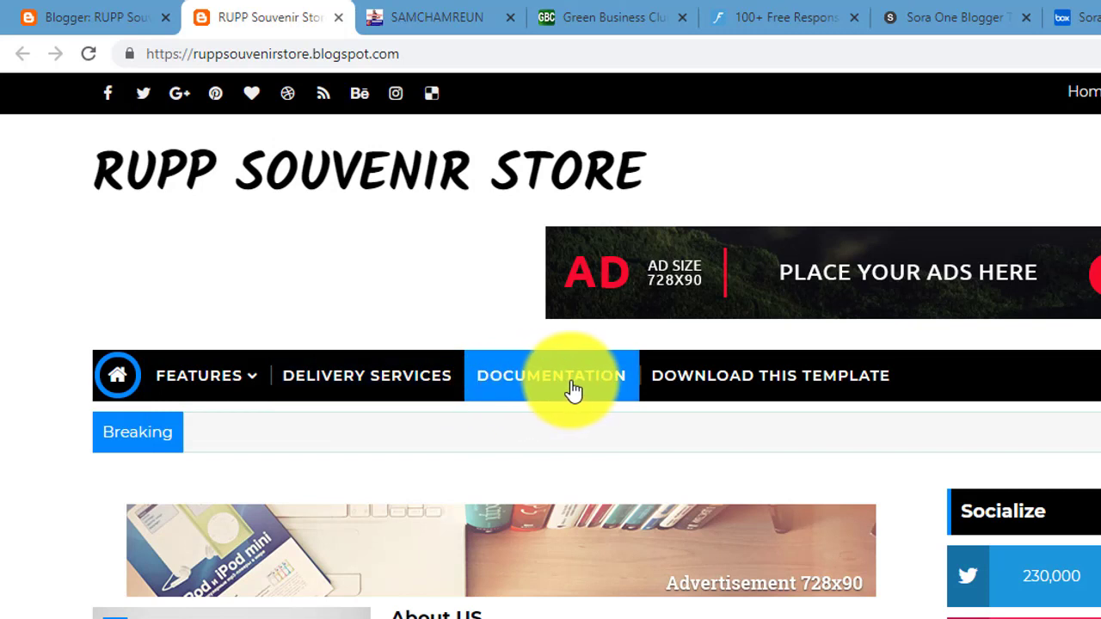
mouse_move(205, 391)
mouse_move(219, 428)
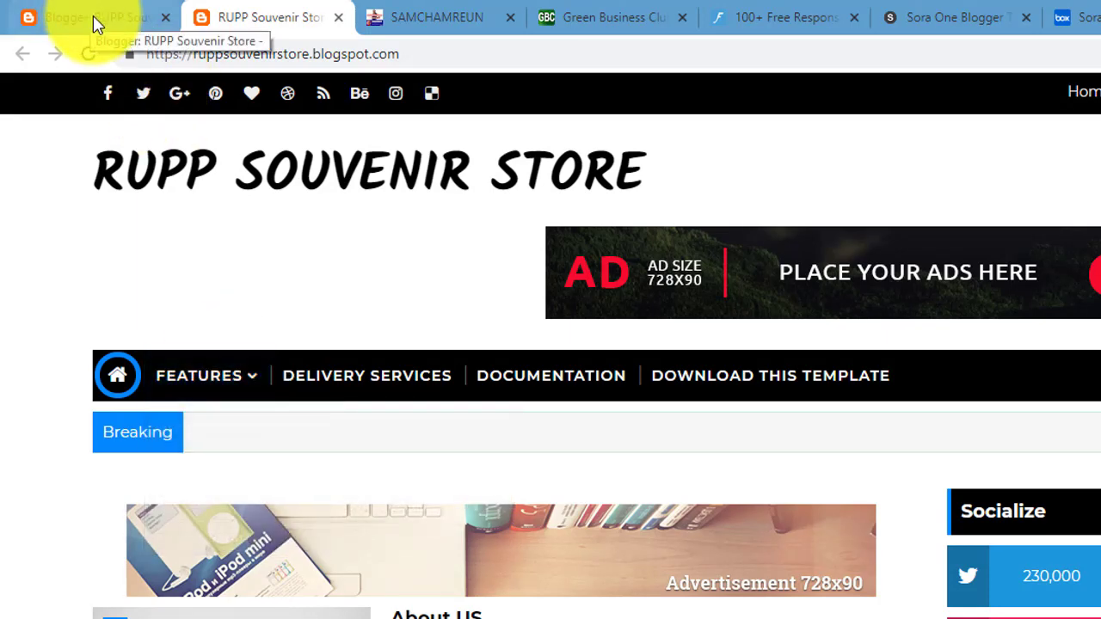
click(95, 24)
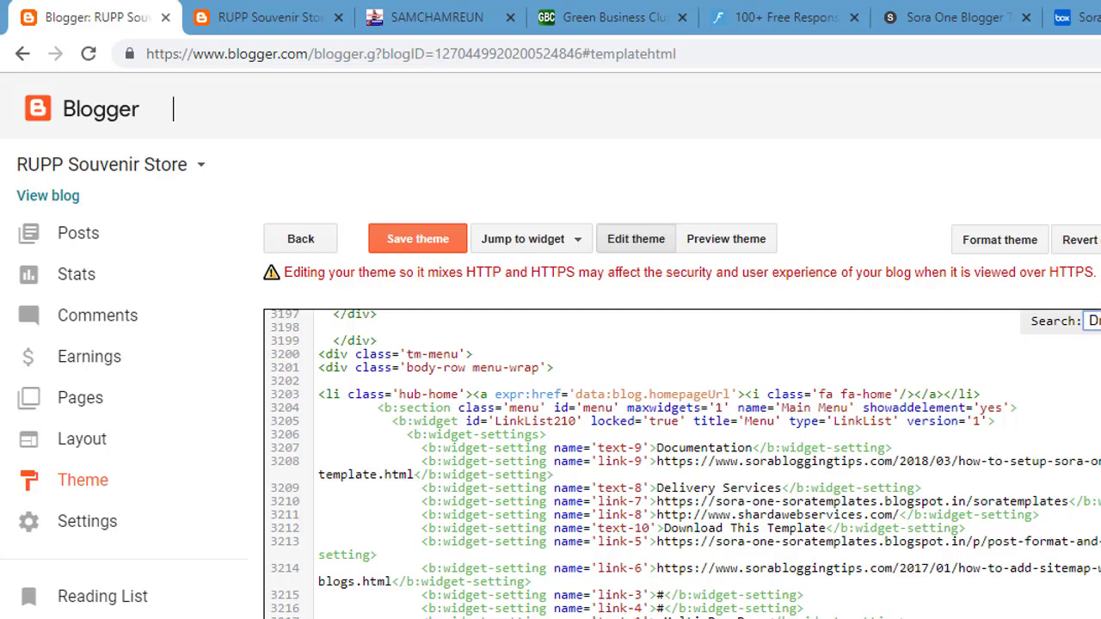
key(Return)
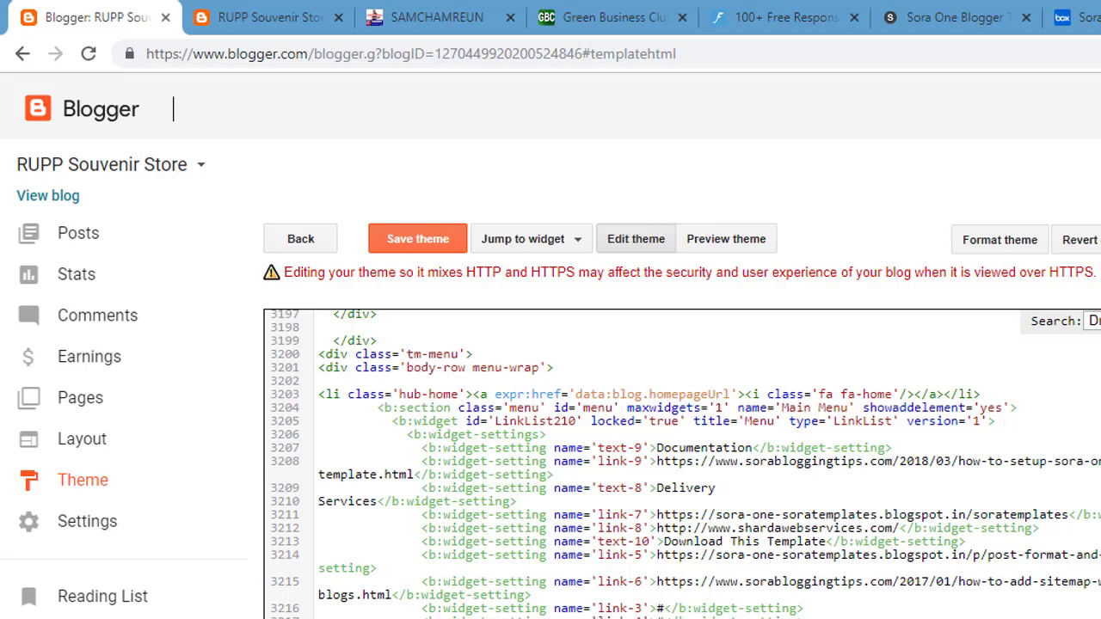
key(BackSpace)
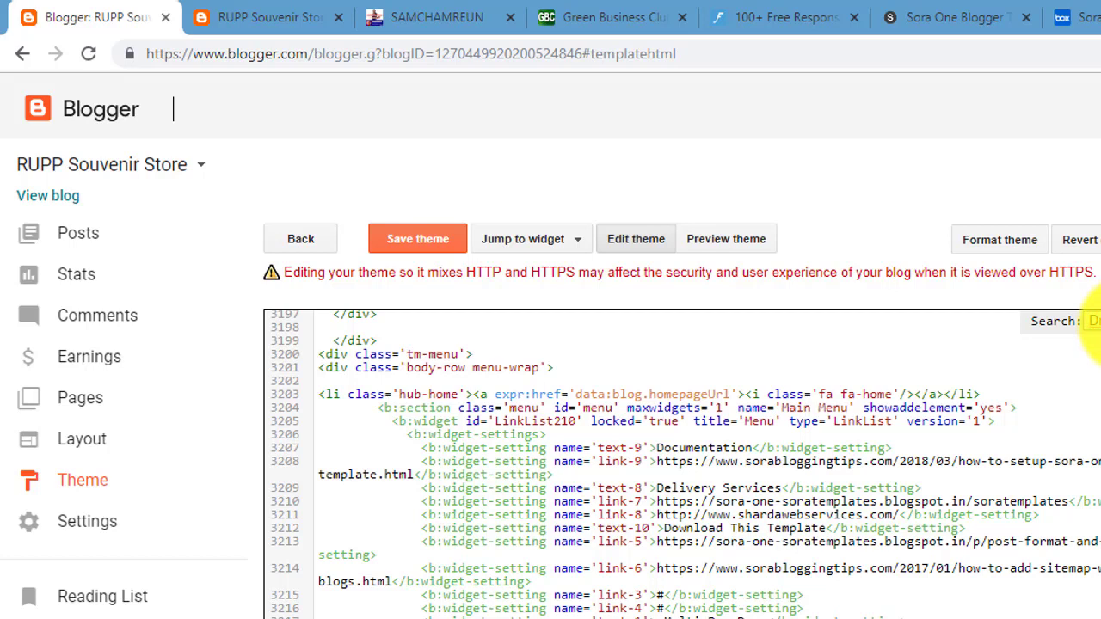
click(723, 488)
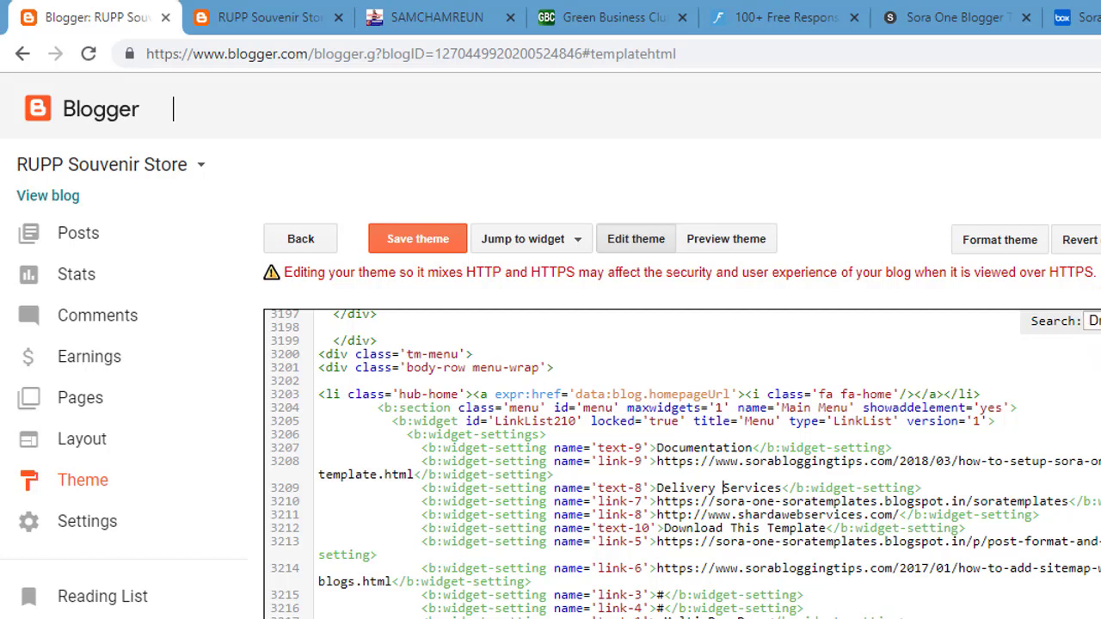
key(Escape)
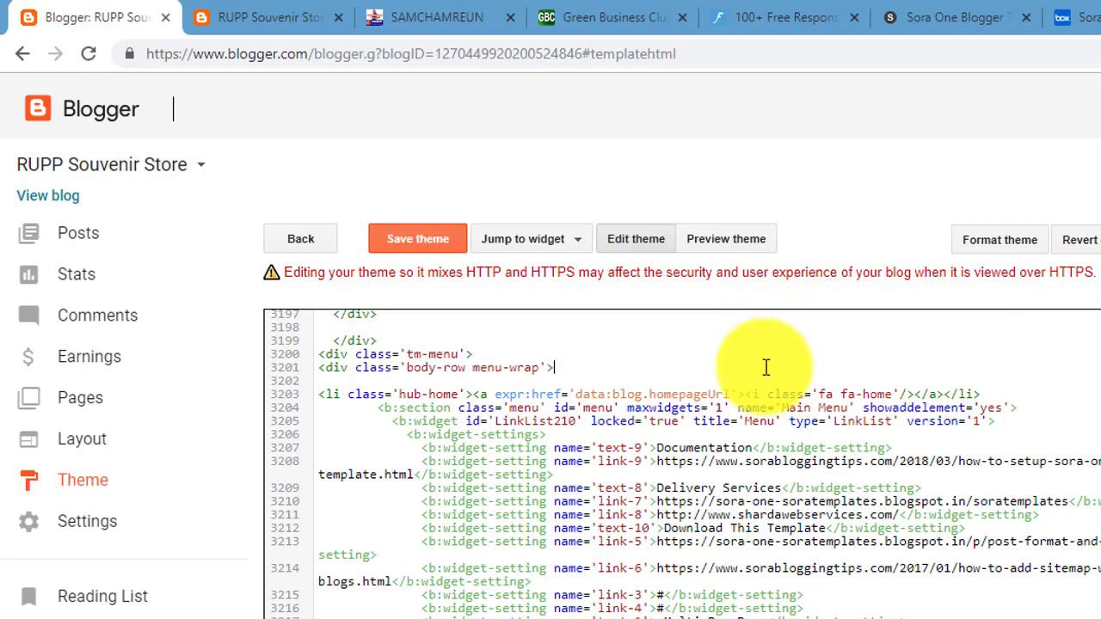
key(ctrl+f)
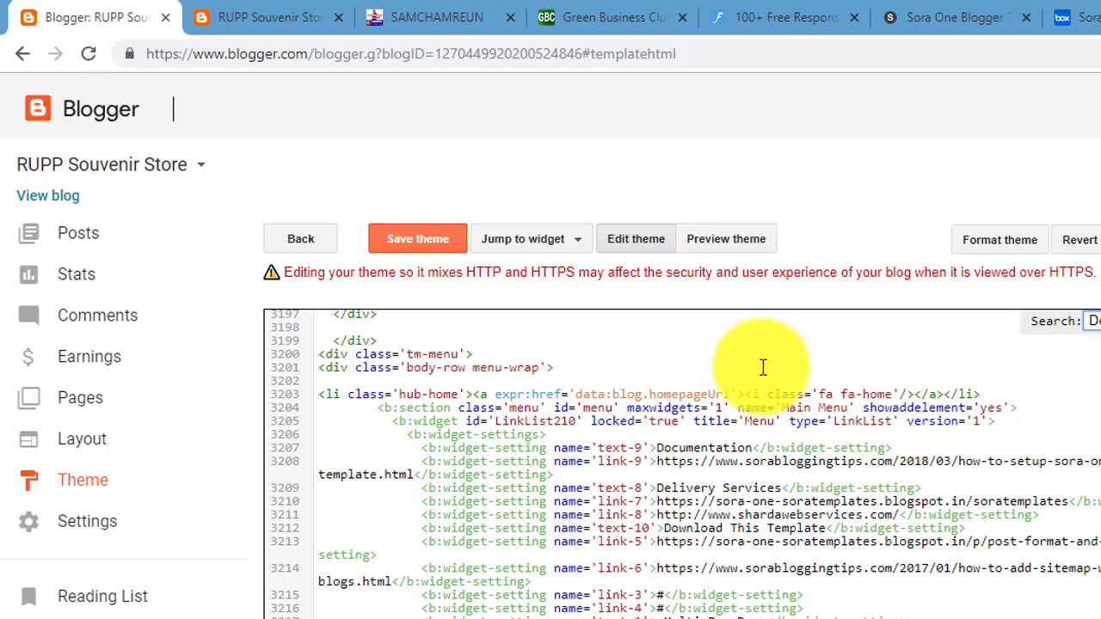
click(266, 13)
mouse_move(261, 383)
mouse_move(275, 434)
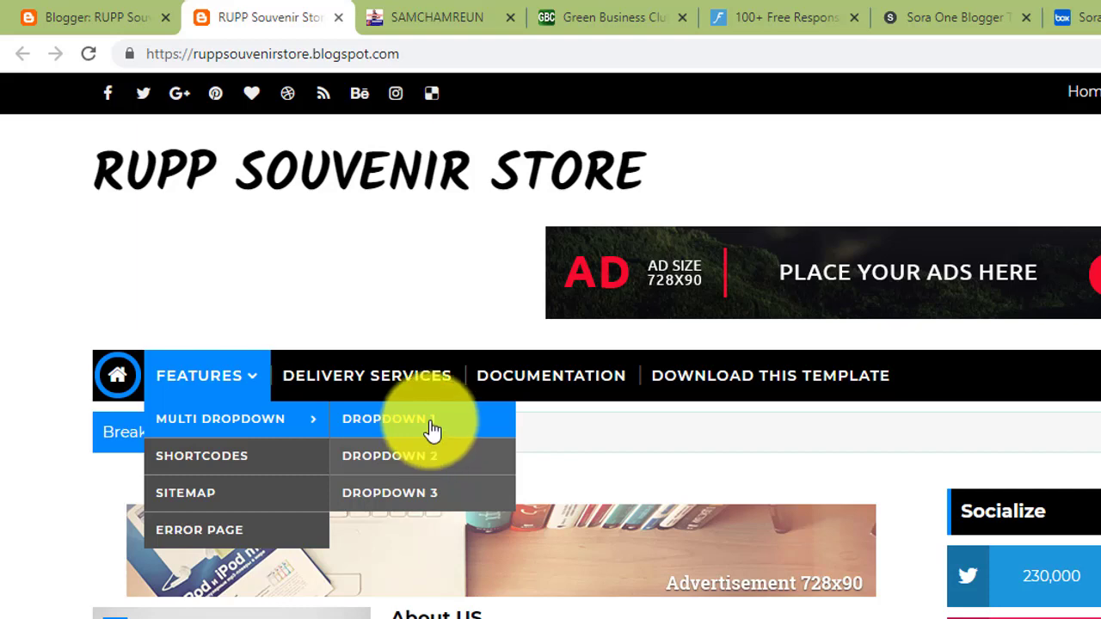
click(106, 17)
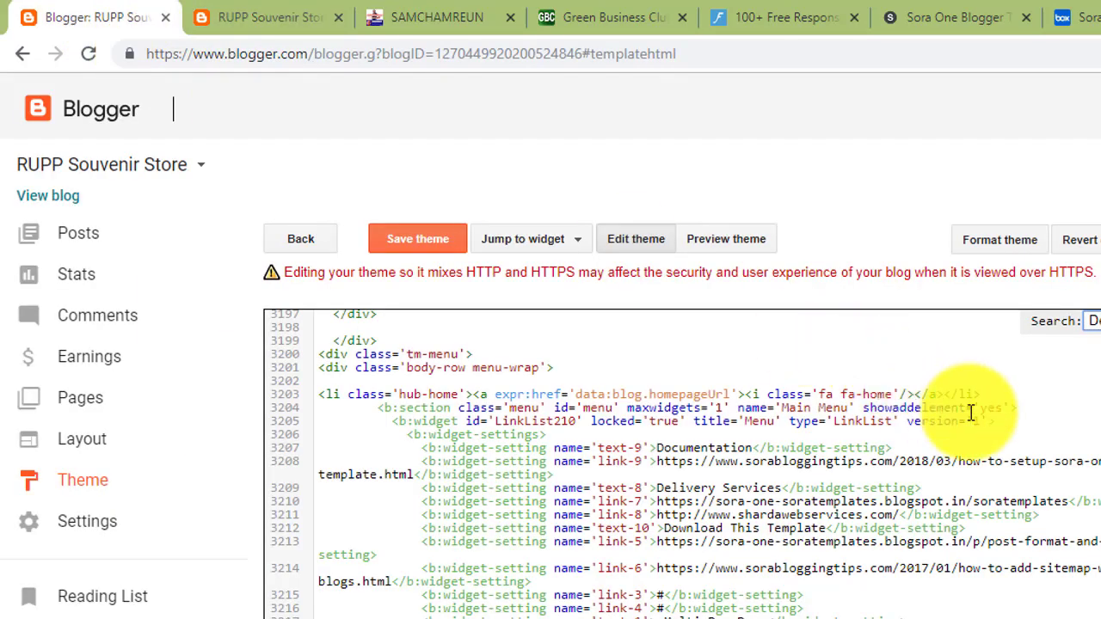
Search the code for 'D' and place the caret after 'Multi' in the text-1 Multi DropDown label.
key(BackSpace)
text(D)
scroll(971, 414, down, 1)
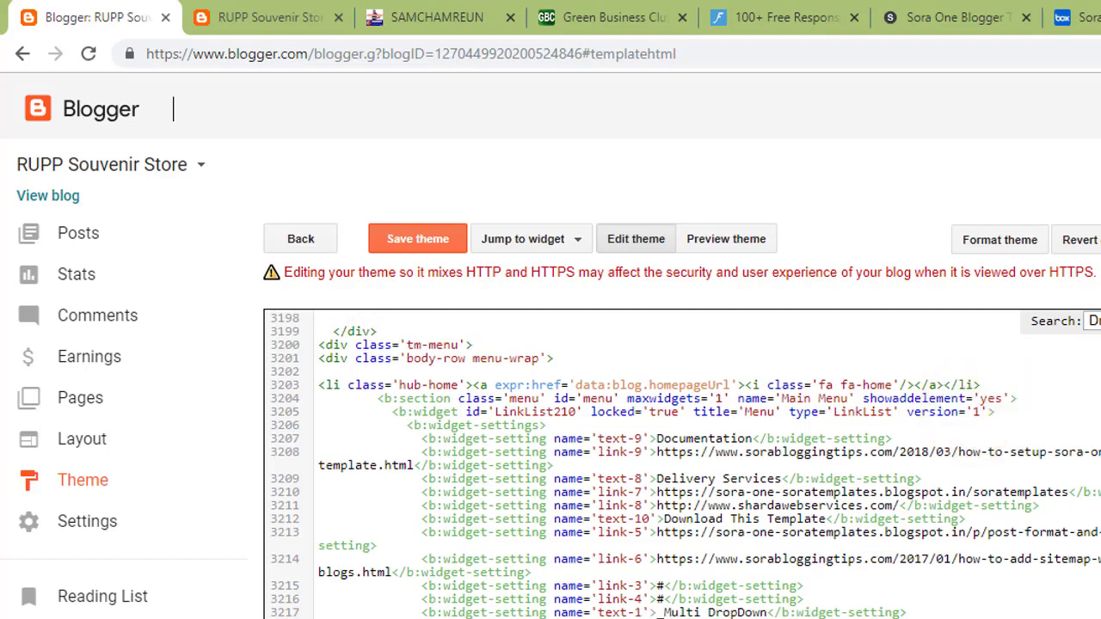
scroll(902, 511, down, 2)
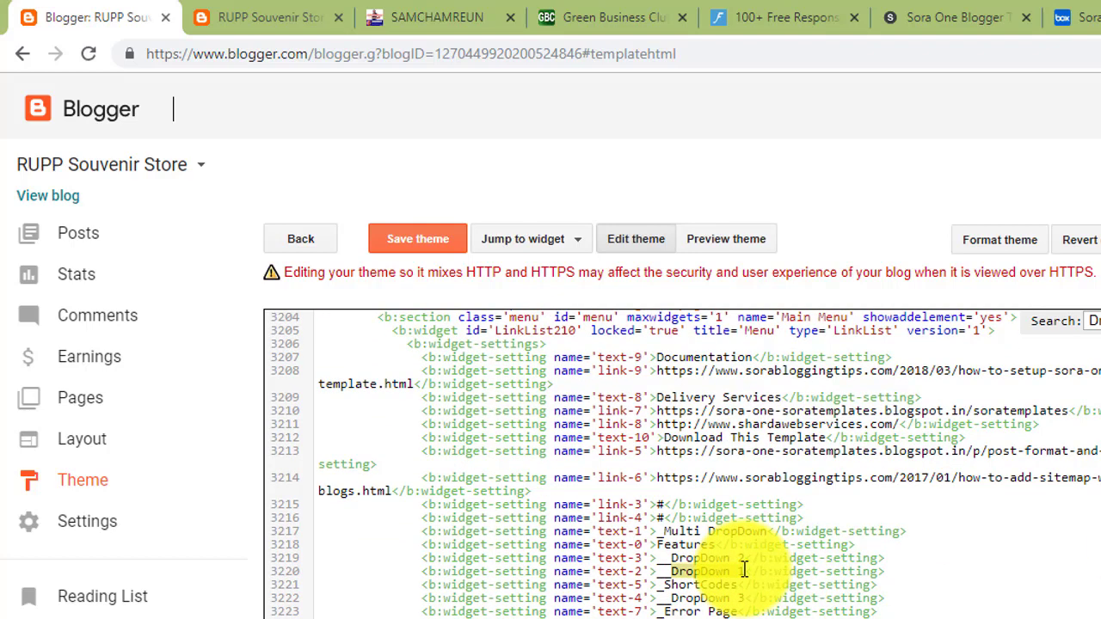
click(744, 570)
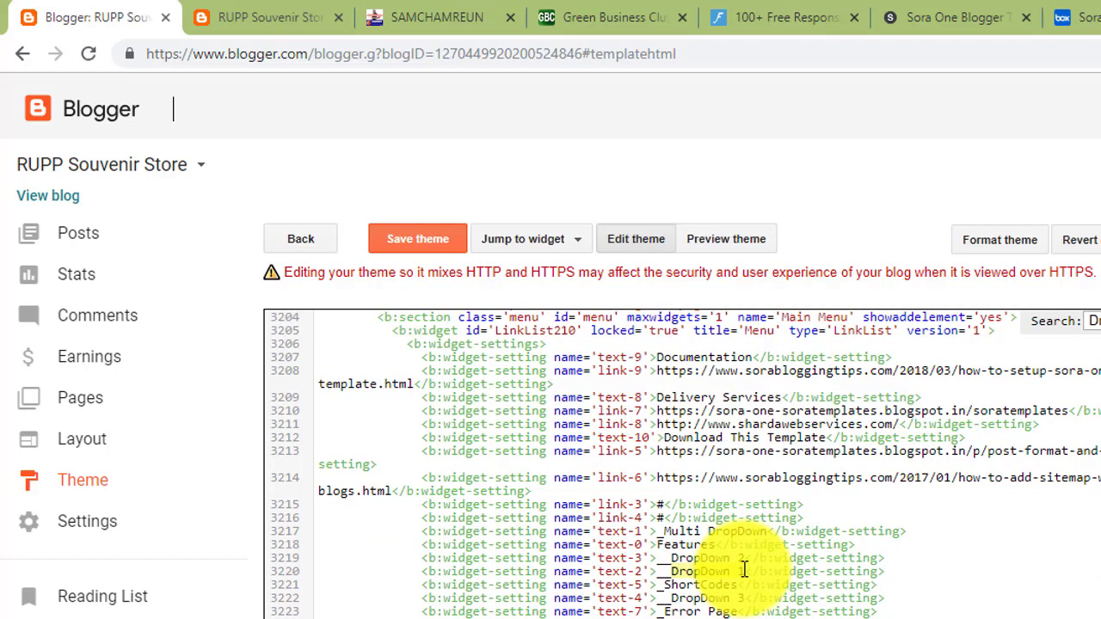
click(701, 531)
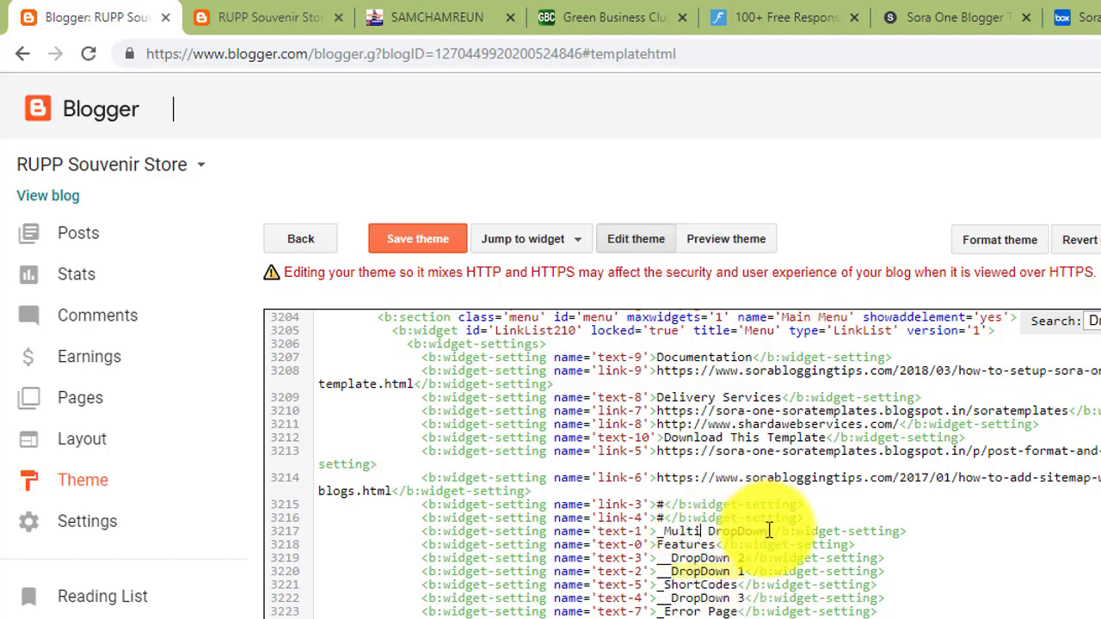
scroll(770, 529, up, 3)
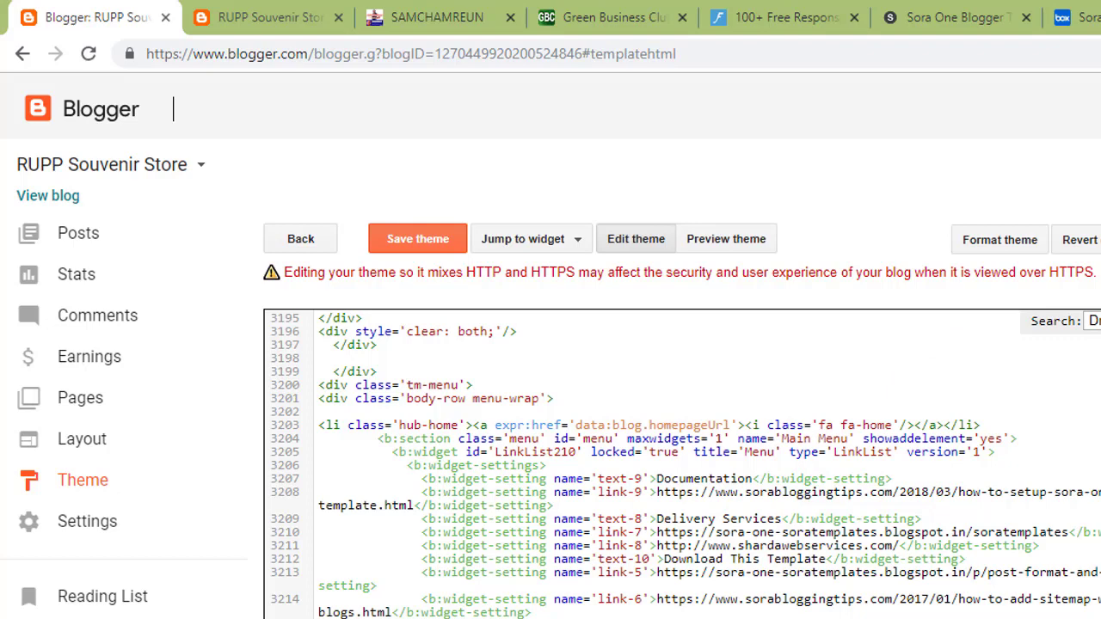
Scroll through the Main Menu code to the DropDown 1 and DropDown 2 sub-item labels.
scroll(726, 514, down, 3)
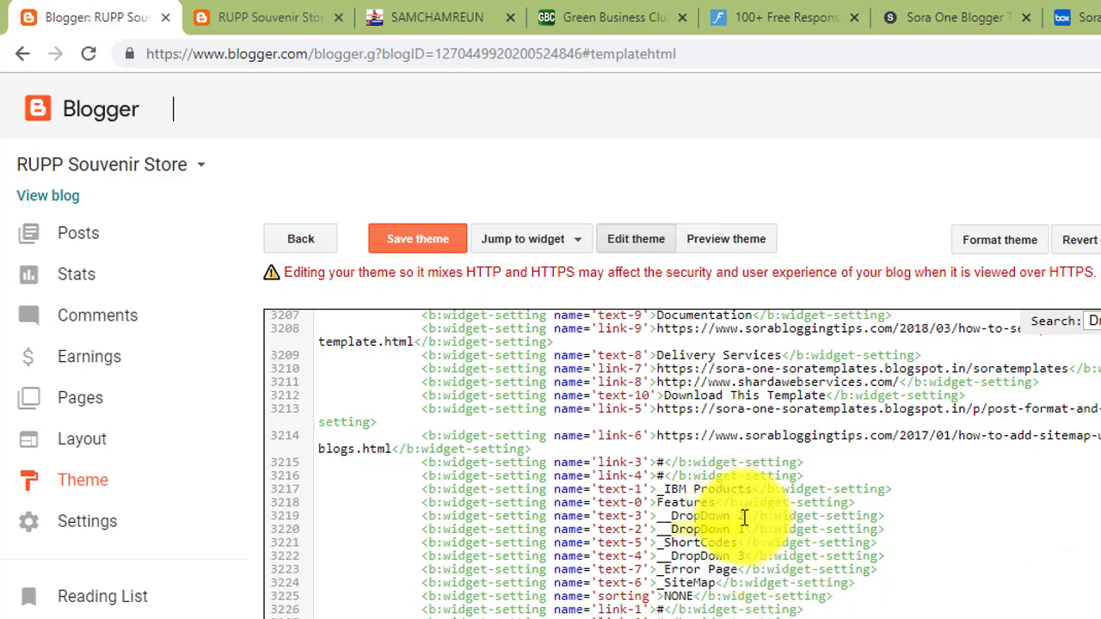
scroll(747, 517, up, 3)
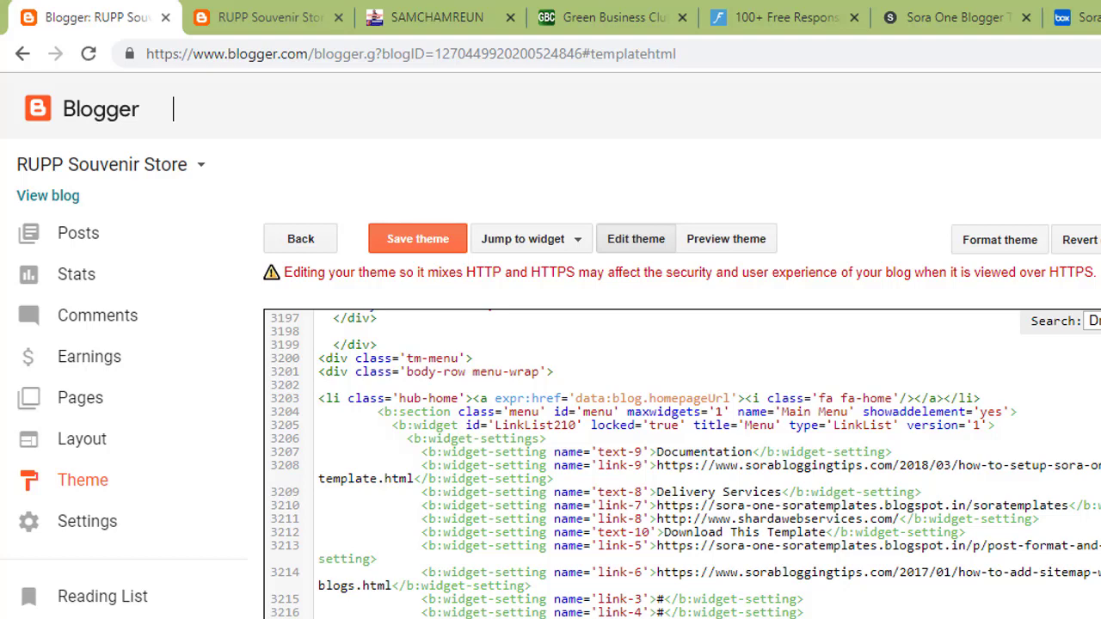
scroll(729, 571, down, 1)
scroll(729, 571, down, 1)
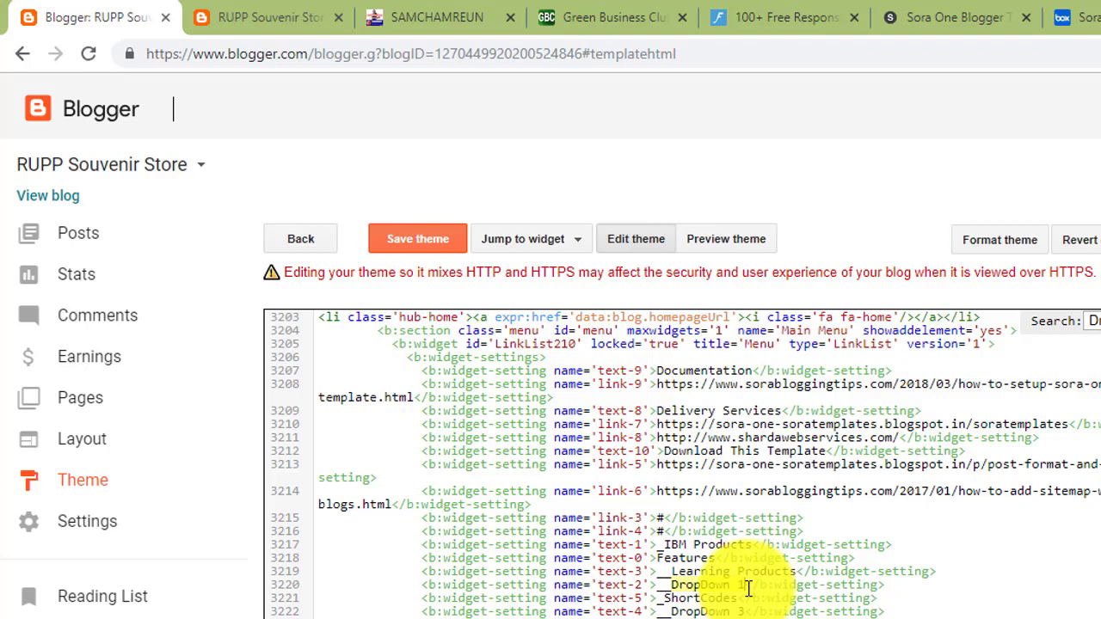
scroll(748, 588, up, 2)
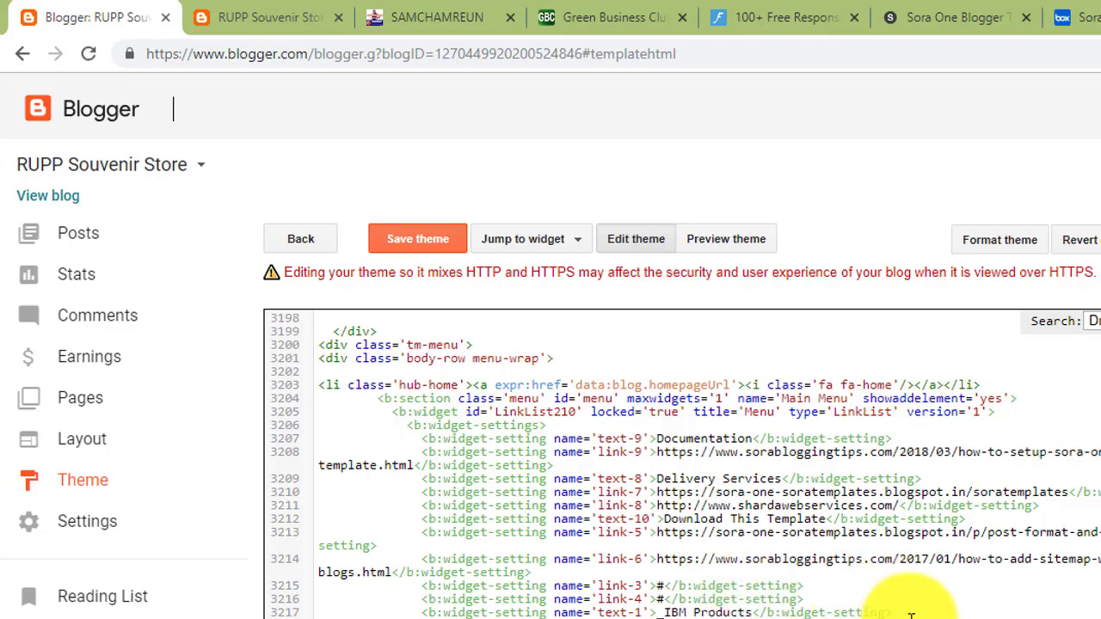
Save the edited theme, confirm the save went through, and switch to the live blog.
click(430, 249)
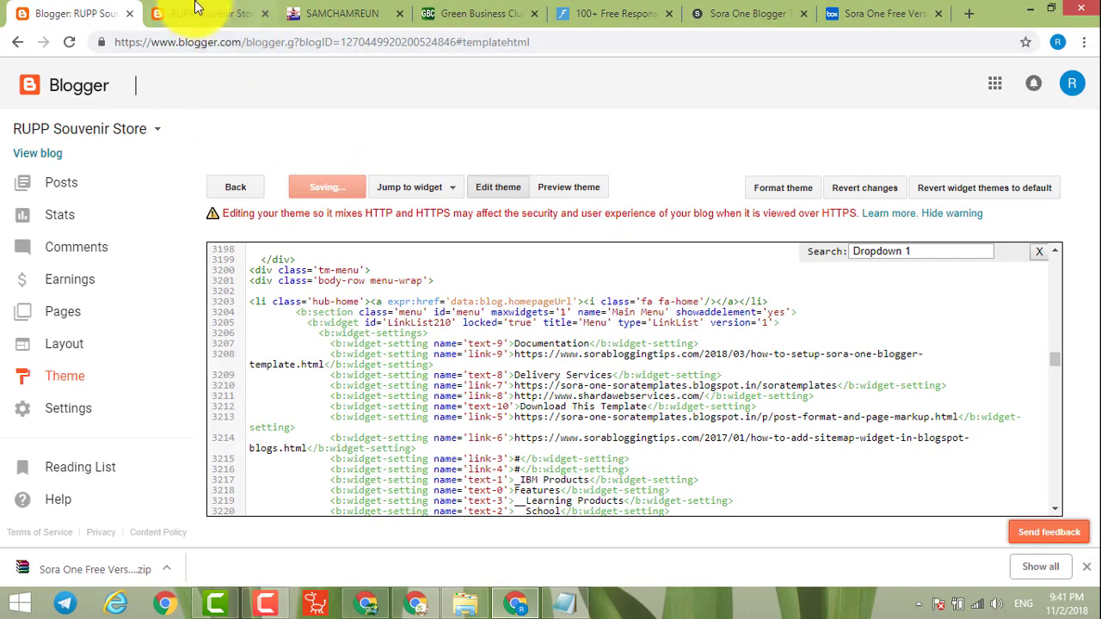
click(215, 11)
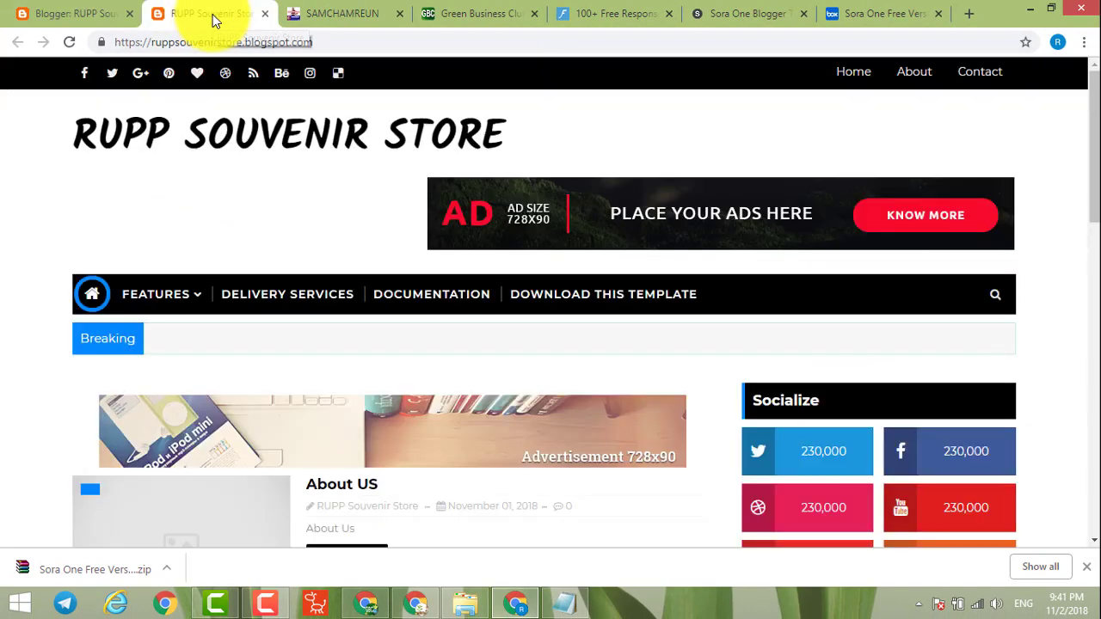
click(89, 14)
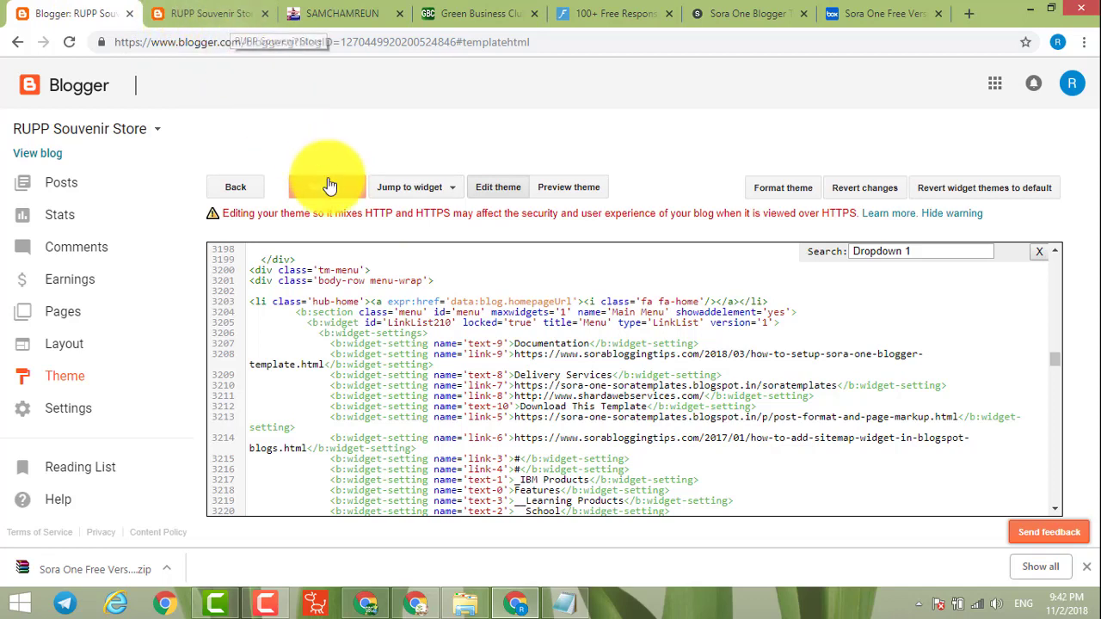
click(330, 189)
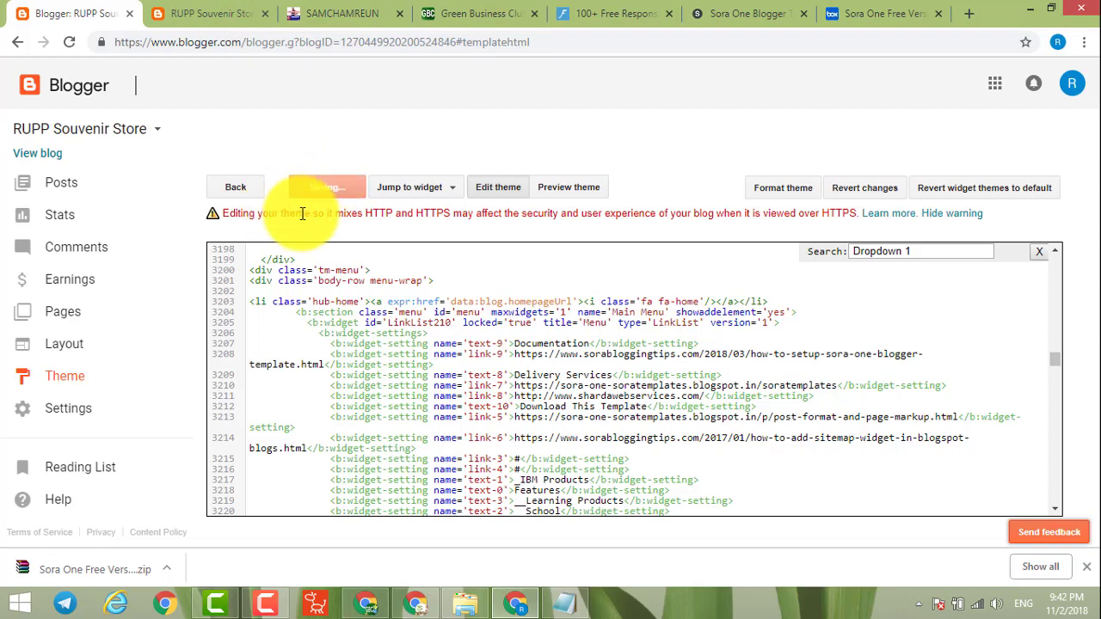
click(196, 13)
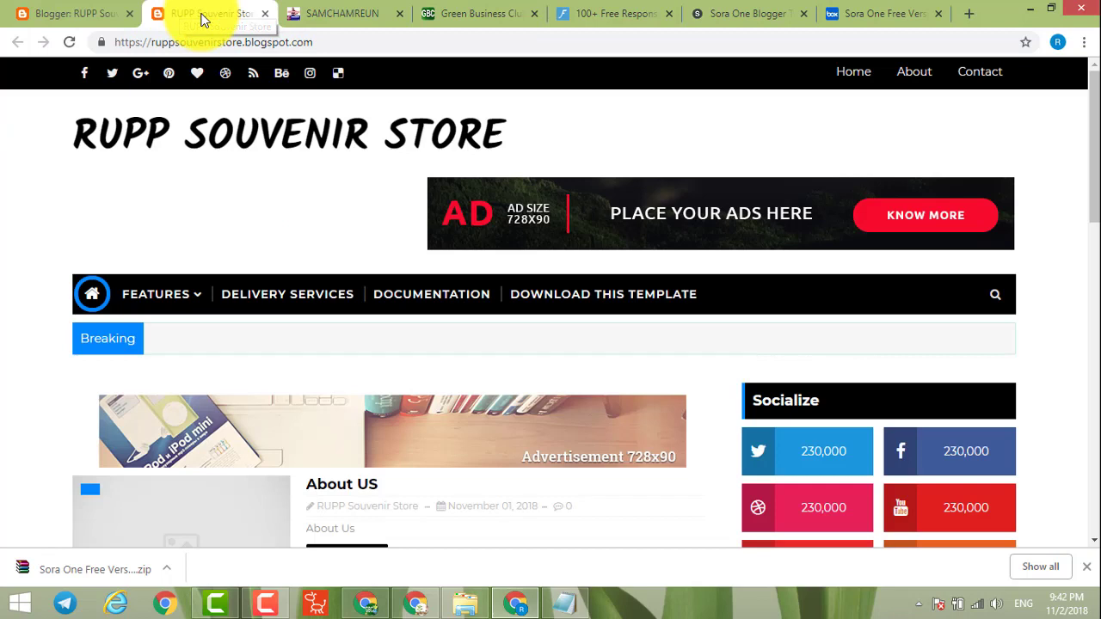
Reload the blog and check that Features lists IBM Products with School and Learning Products.
click(69, 43)
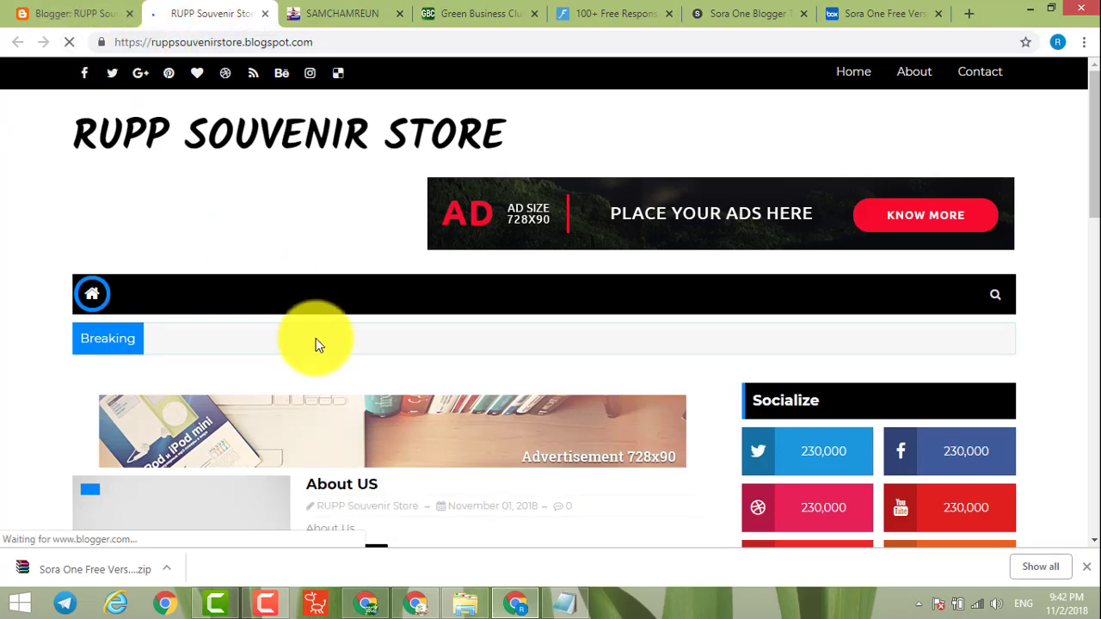
mouse_move(192, 304)
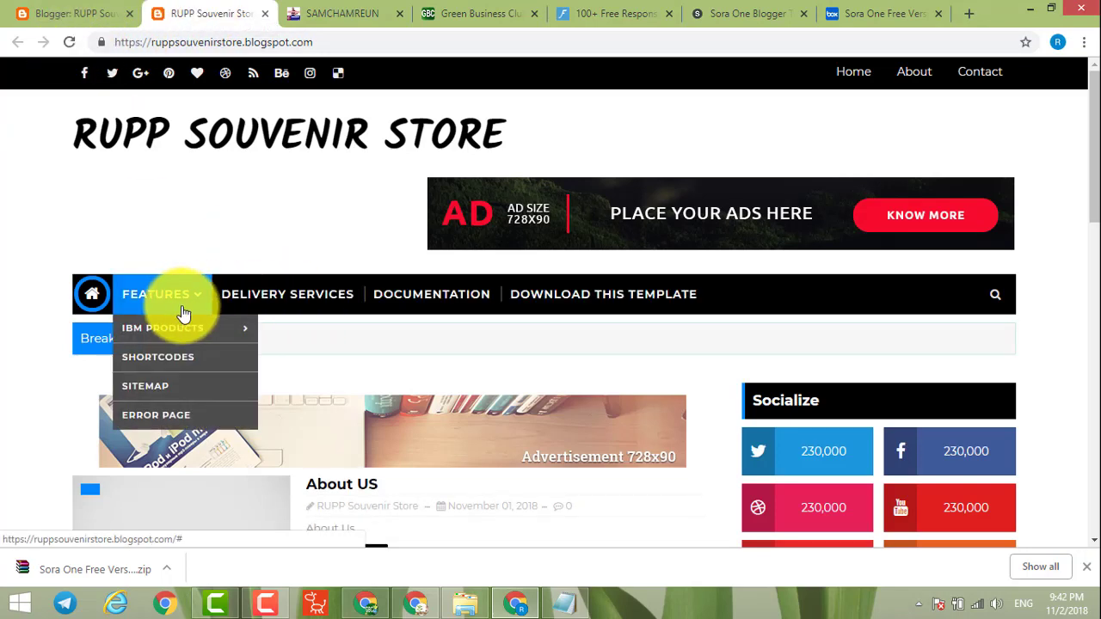
mouse_move(186, 335)
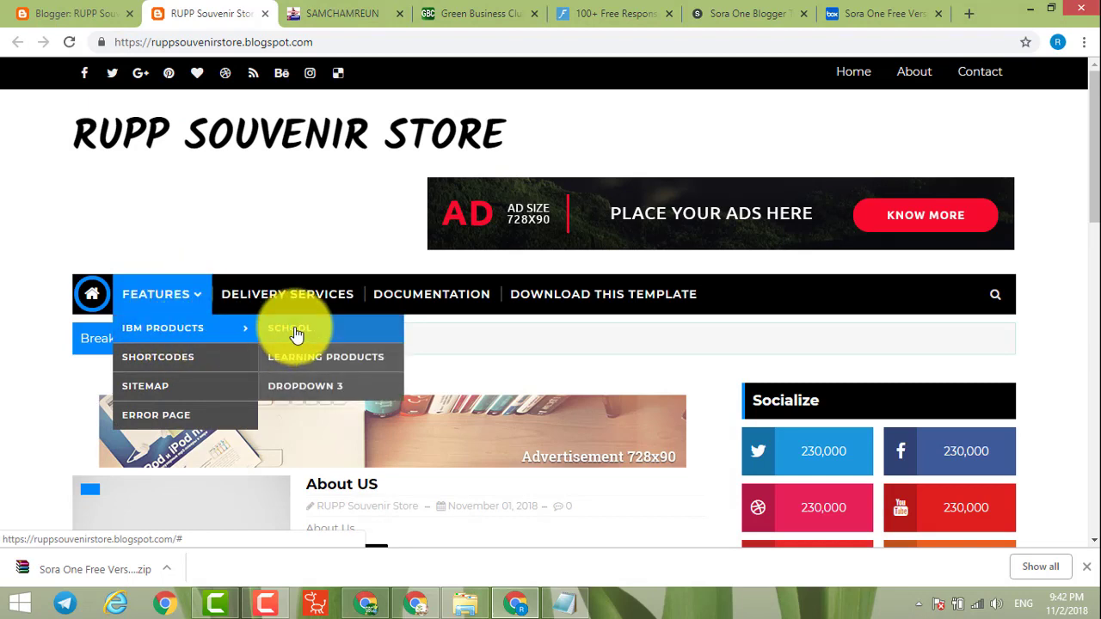